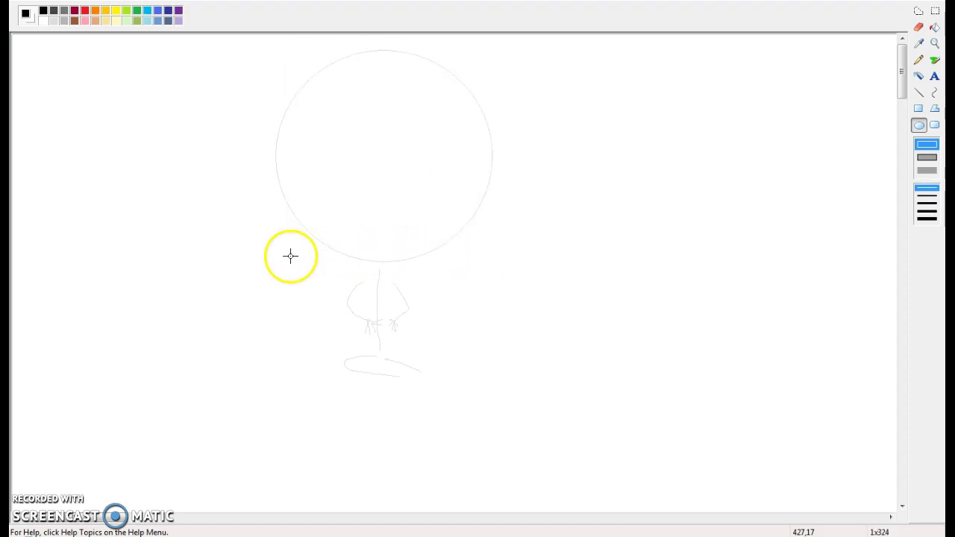
Step: Draw a black circle outline about 322 by 317 pixels over the faint head guide
{"action": "left_click_drag", "start_coordinate": [275, 84], "coordinate": [274, 173]}
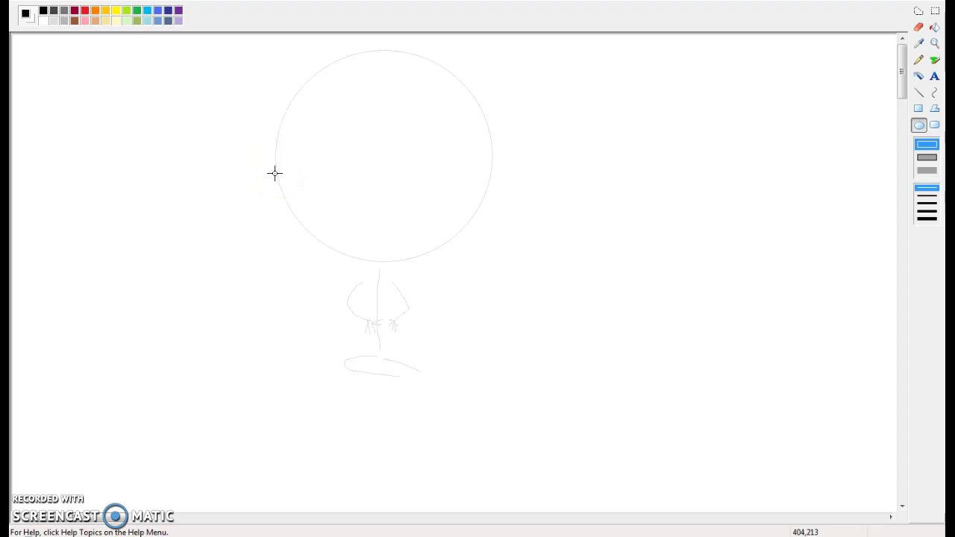
{"action": "left_click_drag", "start_coordinate": [282, 57], "coordinate": [491, 259]}
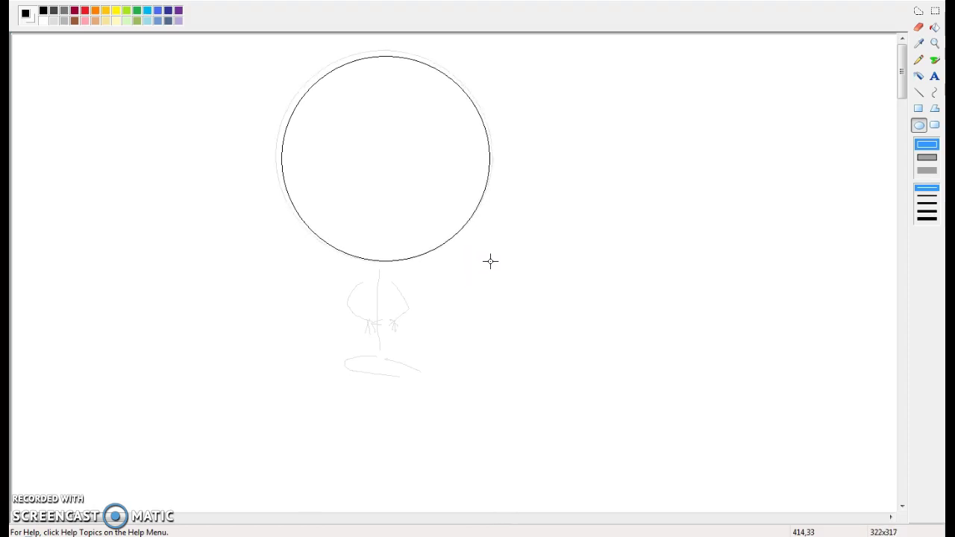
Step: Draw two short black vertical lines down from the bottom of the head circle as the neck's sides
{"action": "left_click", "coordinate": [933, 44]}
{"action": "left_click", "coordinate": [433, 260]}
{"action": "left_click", "coordinate": [406, 317]}
{"action": "scroll", "coordinate": [897, 53], "scroll_direction": "down", "scroll_amount": 2}
{"action": "right_click", "coordinate": [898, 54]}
{"action": "left_click", "coordinate": [897, 67]}
{"action": "left_click", "coordinate": [919, 60]}
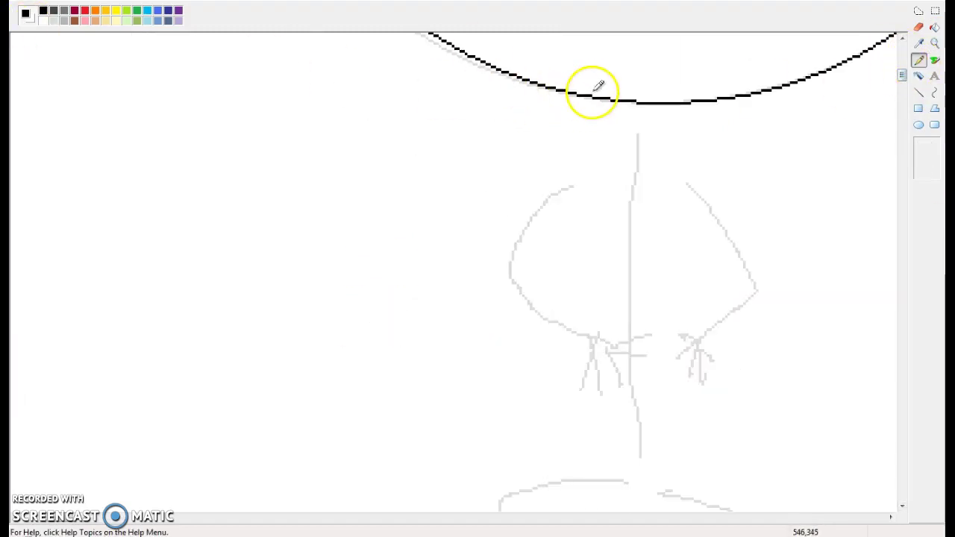
{"action": "left_click_drag", "start_coordinate": [593, 97], "coordinate": [593, 127]}
{"action": "left_click_drag", "start_coordinate": [679, 102], "coordinate": [681, 128]}
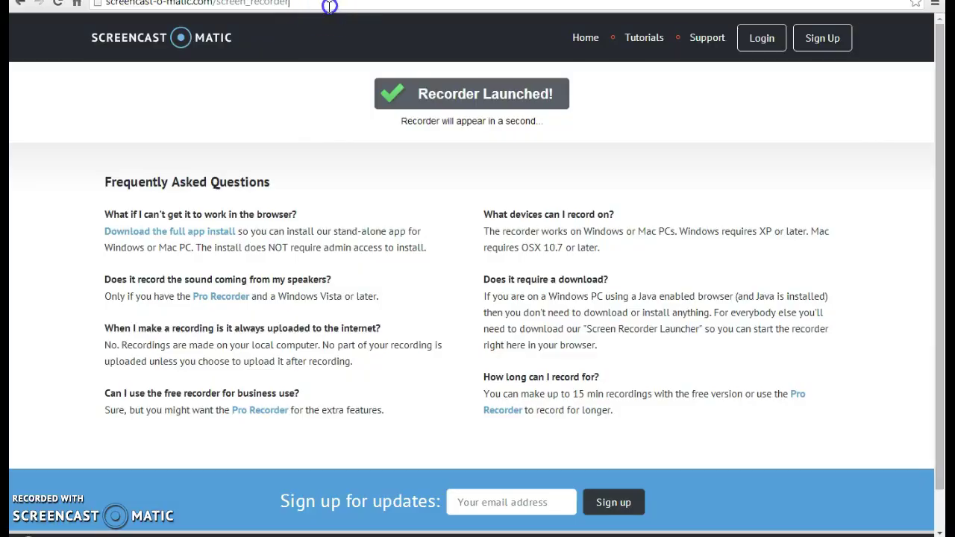
Step: Switch to the web browser and search for images of "frisk undertale"
{"action": "left_click", "coordinate": [329, 6]}
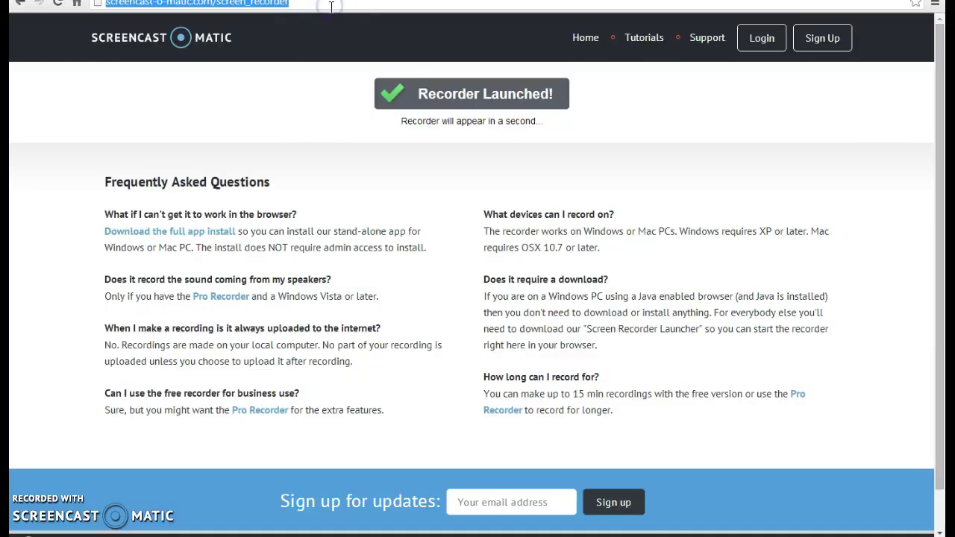
{"action": "type", "text": "frisk undertale"}
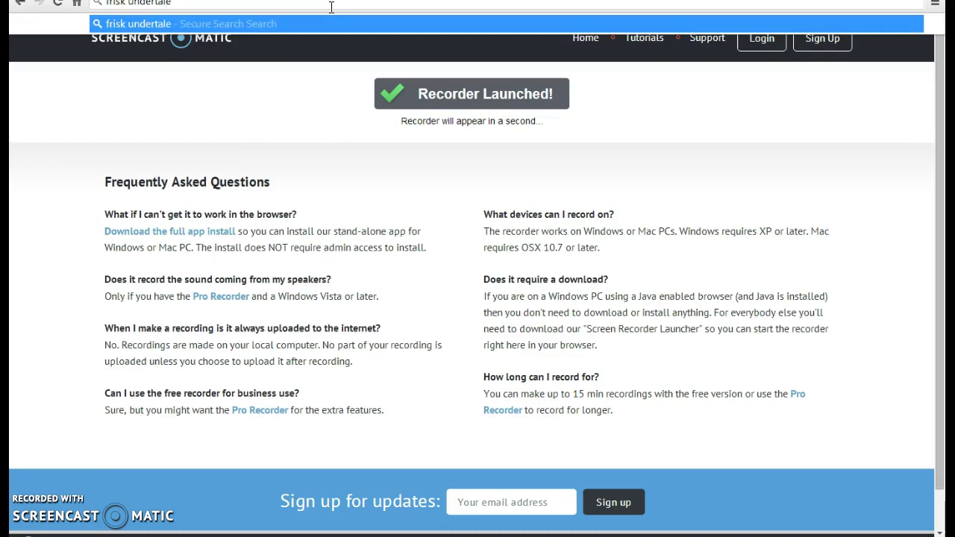
{"action": "key", "text": "Return"}
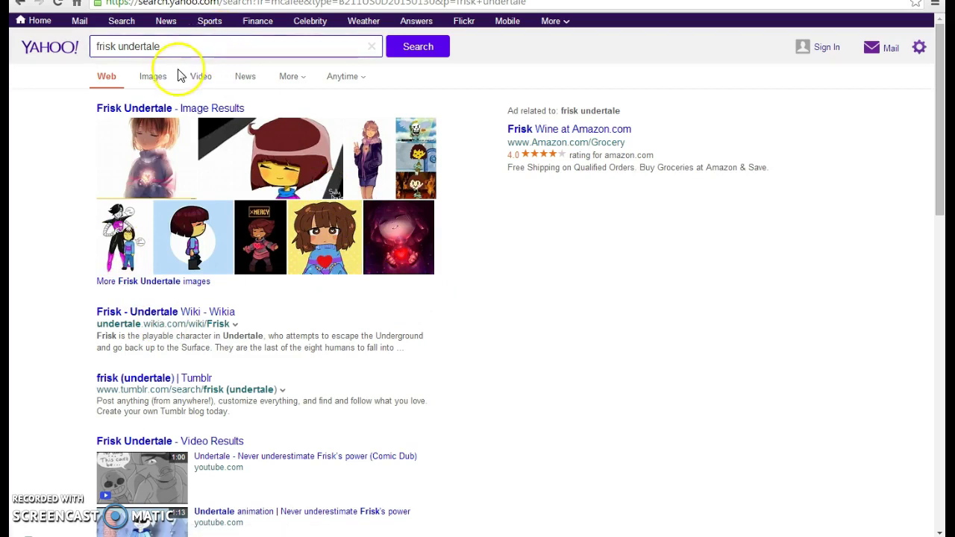
{"action": "left_click", "coordinate": [154, 81]}
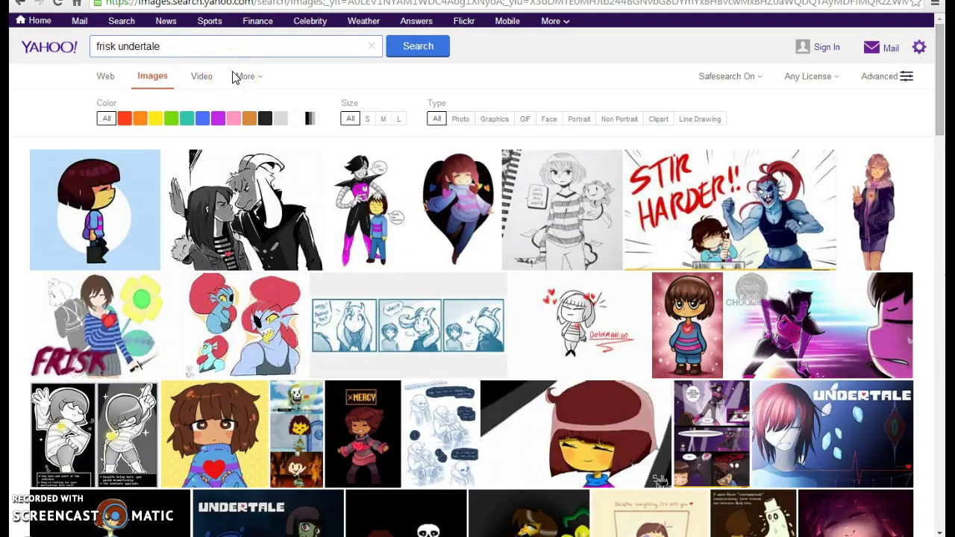
Step: Browse the image results for drawings of Frisk to use as pose and clothing references, and return to Paint
{"action": "scroll", "coordinate": [236, 78], "scroll_direction": "down", "scroll_amount": 9}
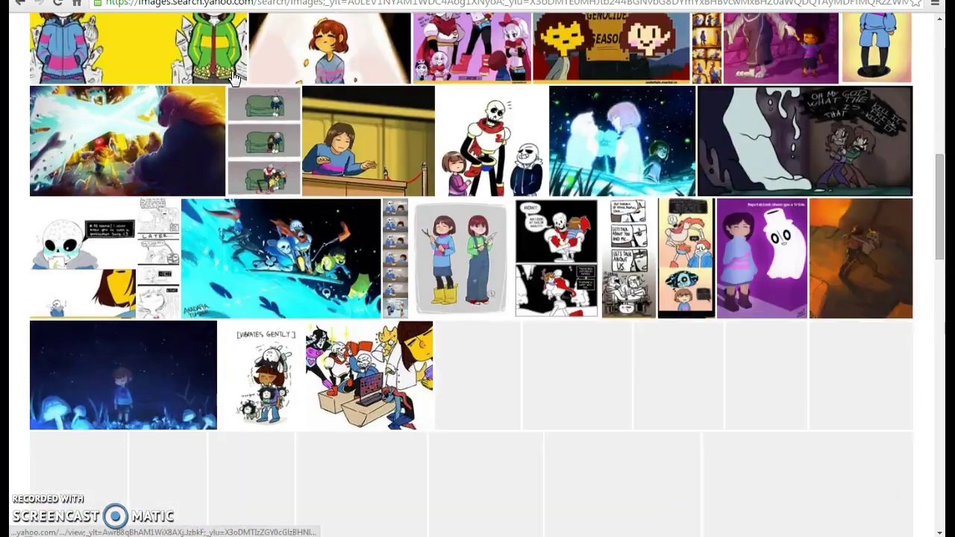
{"action": "scroll", "coordinate": [236, 77], "scroll_direction": "down", "scroll_amount": 3}
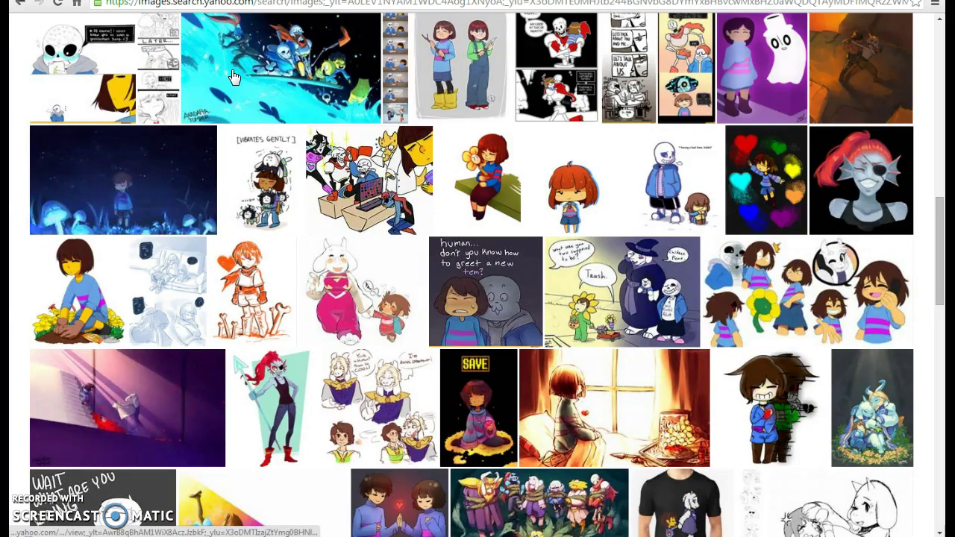
{"action": "left_click", "coordinate": [252, 142]}
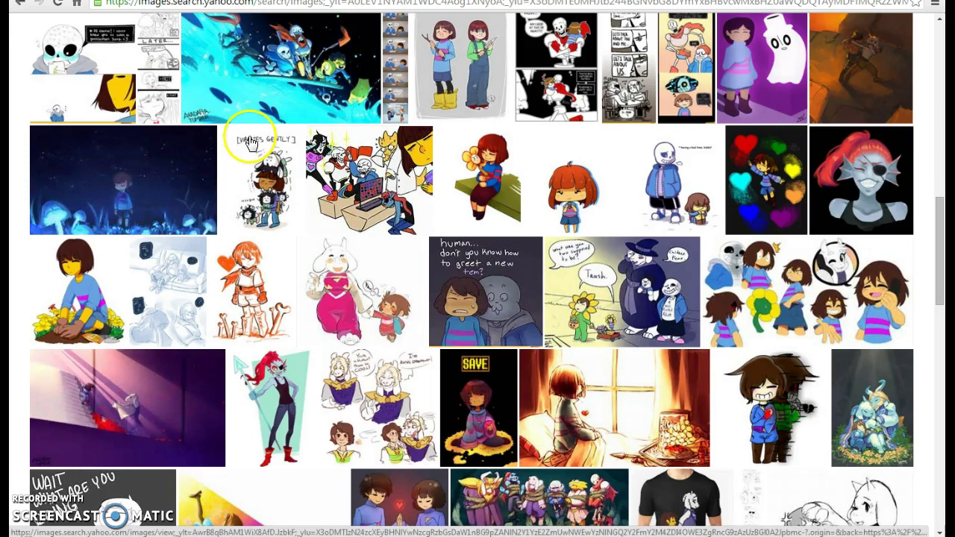
{"action": "scroll", "coordinate": [248, 134], "scroll_direction": "down", "scroll_amount": 5}
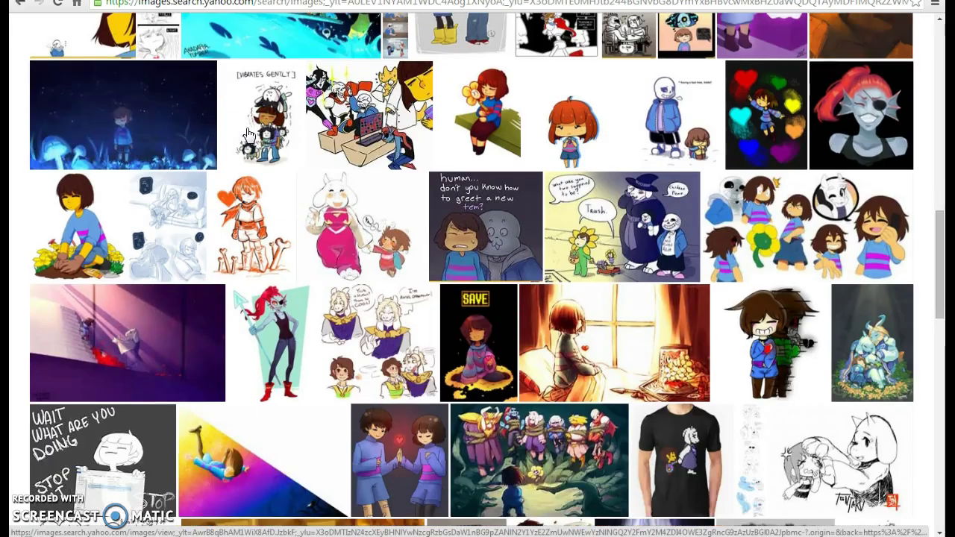
{"action": "scroll", "coordinate": [249, 135], "scroll_direction": "up", "scroll_amount": 3}
{"action": "scroll", "coordinate": [249, 135], "scroll_direction": "down", "scroll_amount": 3}
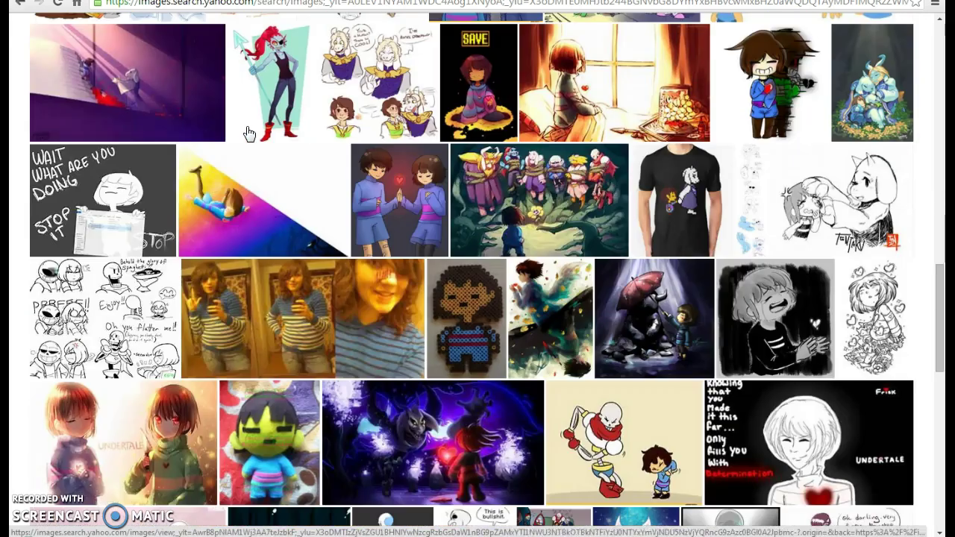
{"action": "left_click", "coordinate": [131, 366]}
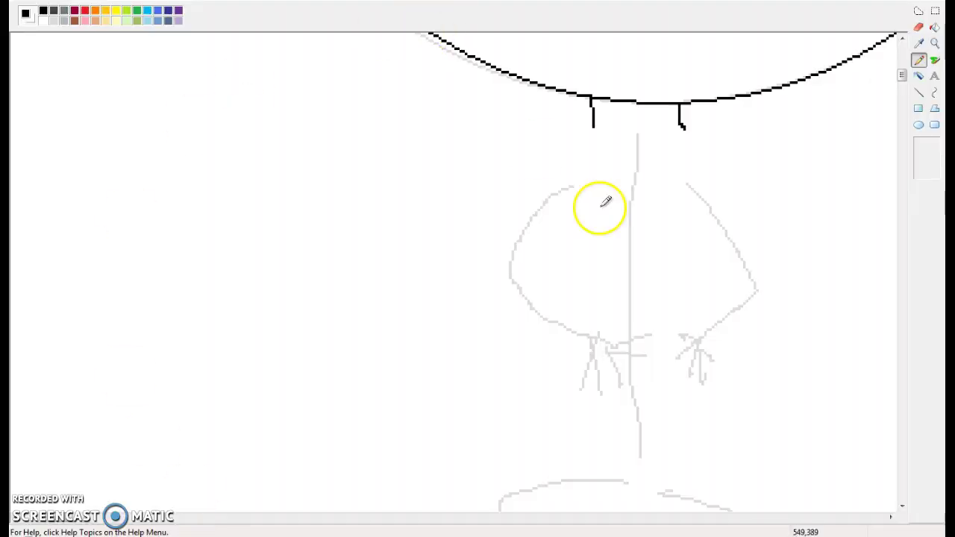
{"action": "mouse_move", "coordinate": [594, 125]}
{"action": "left_mouse_down"}
{"action": "mouse_move", "coordinate": [650, 138]}
{"action": "mouse_move", "coordinate": [677, 127]}
{"action": "left_mouse_up"}
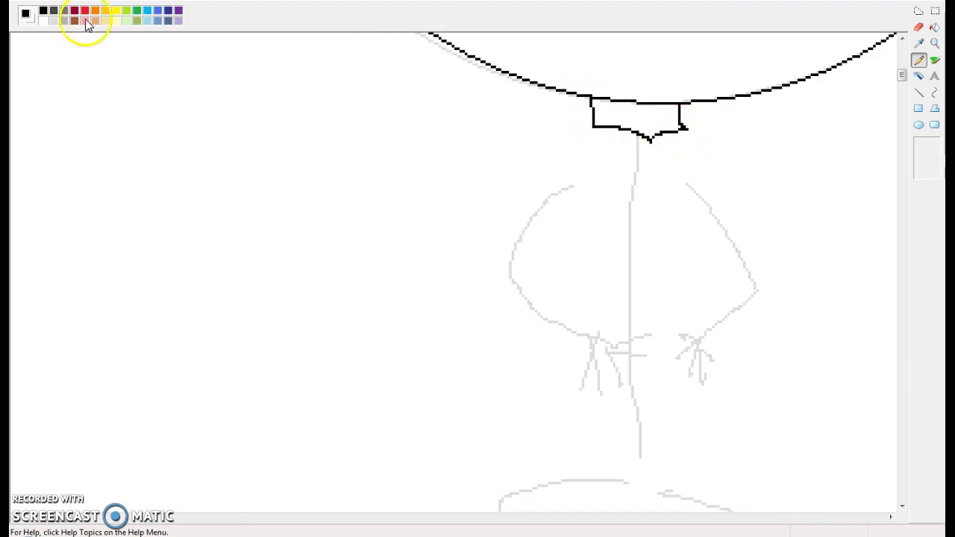
{"action": "left_click", "coordinate": [45, 3]}
{"action": "left_click", "coordinate": [60, 7]}
{"action": "left_click", "coordinate": [45, 3]}
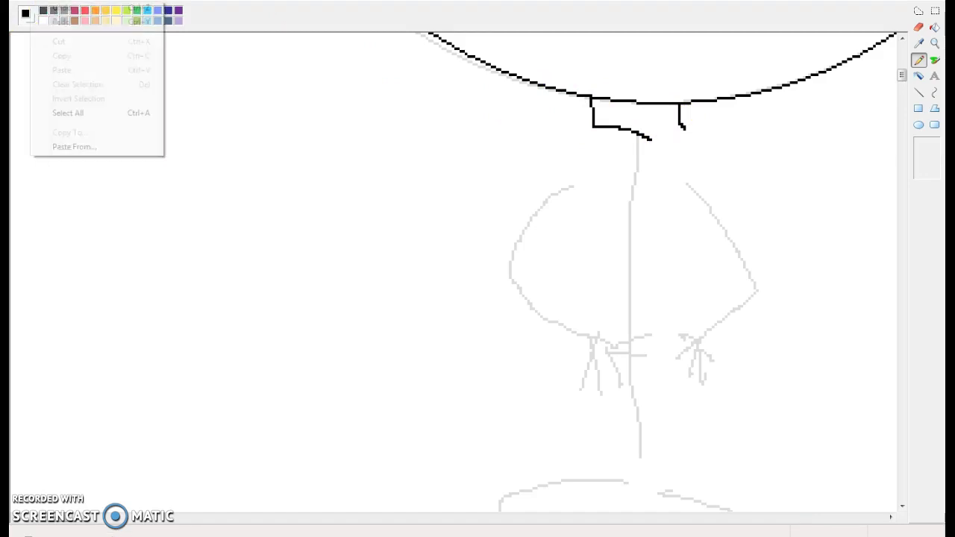
{"action": "left_click", "coordinate": [59, 7]}
Step: Close the bottom of the neck with a V-shaped neckline joining its two sides
{"action": "left_click_drag", "start_coordinate": [593, 127], "coordinate": [628, 154]}
{"action": "left_click_drag", "start_coordinate": [683, 128], "coordinate": [628, 154]}
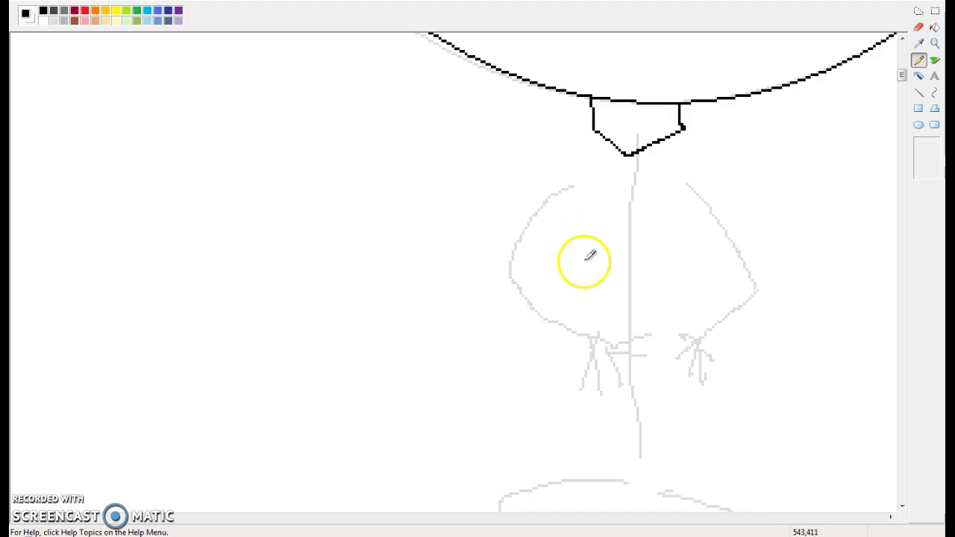
Step: Outline the shirt in black with two short sleeves and a torso that flares to a curved hem
{"action": "mouse_move", "coordinate": [583, 140]}
{"action": "left_mouse_down"}
{"action": "mouse_move", "coordinate": [568, 172]}
{"action": "mouse_move", "coordinate": [572, 196]}
{"action": "mouse_move", "coordinate": [603, 209]}
{"action": "mouse_move", "coordinate": [615, 193]}
{"action": "left_mouse_up"}
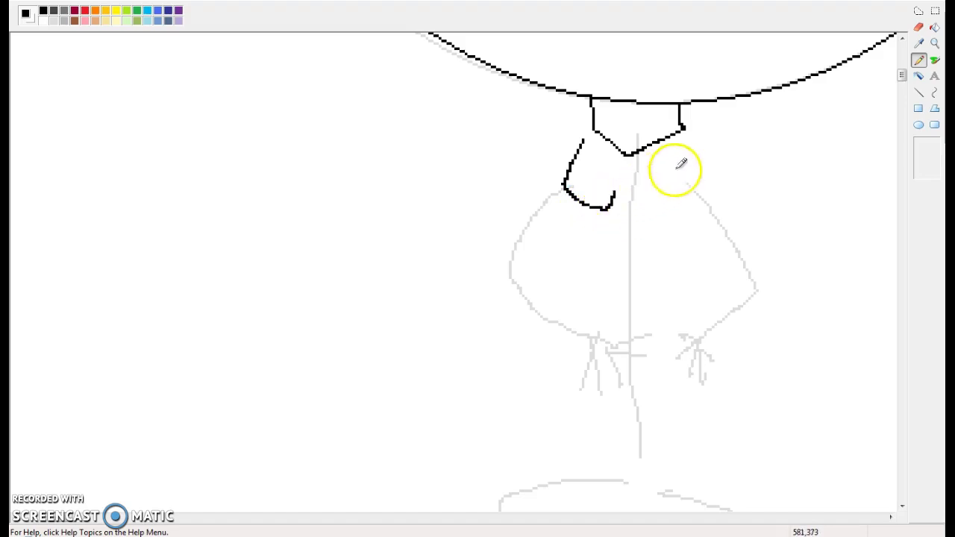
{"action": "mouse_move", "coordinate": [695, 144]}
{"action": "left_mouse_down"}
{"action": "mouse_move", "coordinate": [714, 181]}
{"action": "mouse_move", "coordinate": [694, 193]}
{"action": "mouse_move", "coordinate": [665, 184]}
{"action": "left_mouse_up"}
{"action": "mouse_move", "coordinate": [606, 208]}
{"action": "left_mouse_down"}
{"action": "mouse_move", "coordinate": [571, 300]}
{"action": "mouse_move", "coordinate": [626, 327]}
{"action": "mouse_move", "coordinate": [672, 321]}
{"action": "mouse_move", "coordinate": [696, 305]}
{"action": "mouse_move", "coordinate": [673, 247]}
{"action": "mouse_move", "coordinate": [674, 194]}
{"action": "left_mouse_up"}
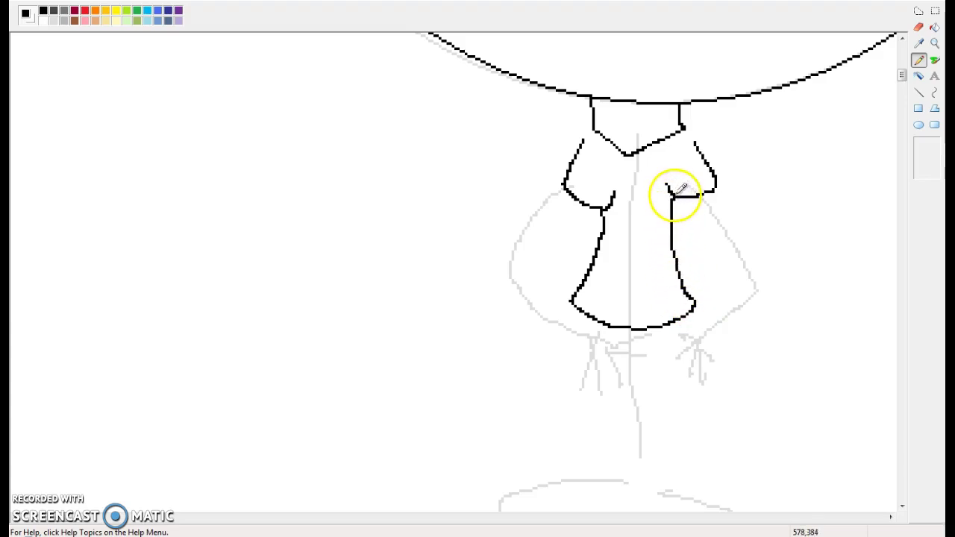
Step: Paint over the stray line at the left sleeve in white and redraw both inner armhole lines in black
{"action": "left_click", "coordinate": [45, 19]}
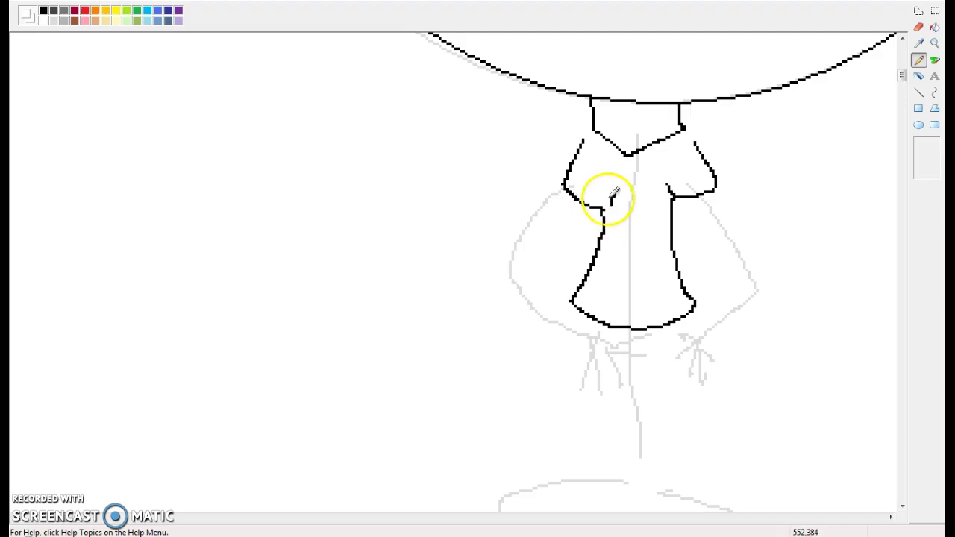
{"action": "mouse_move", "coordinate": [620, 200]}
{"action": "left_mouse_down"}
{"action": "mouse_move", "coordinate": [629, 179]}
{"action": "mouse_move", "coordinate": [601, 208]}
{"action": "left_mouse_up"}
{"action": "left_click", "coordinate": [43, 10]}
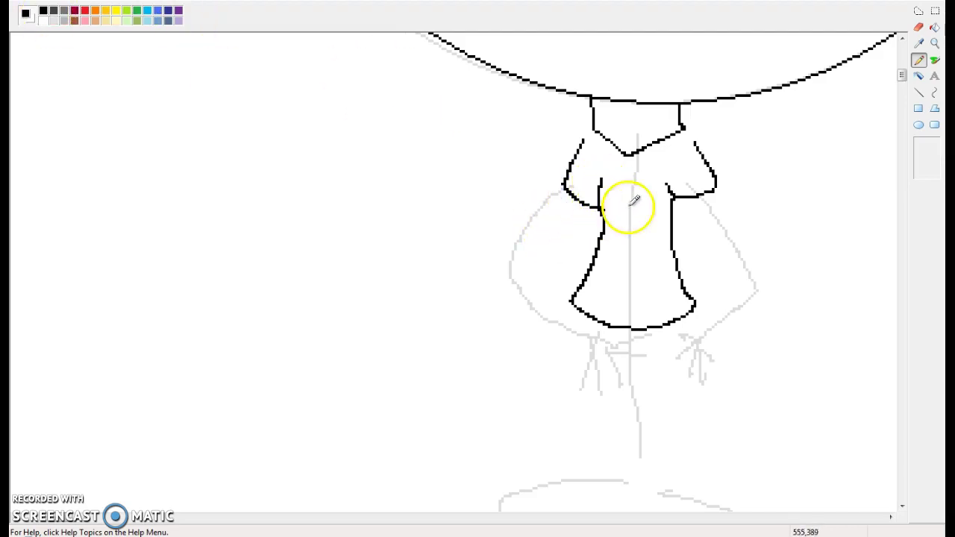
{"action": "left_click_drag", "start_coordinate": [668, 177], "coordinate": [671, 197]}
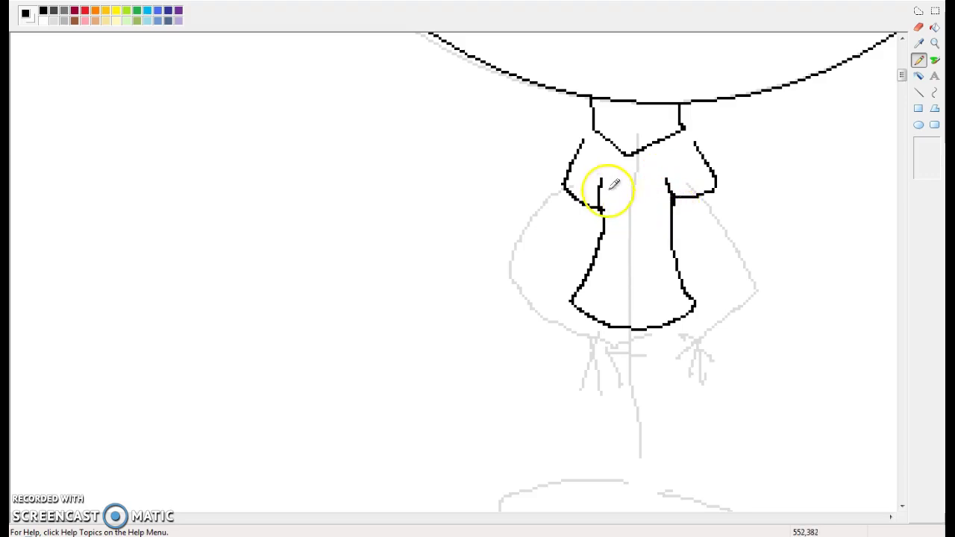
{"action": "left_click_drag", "start_coordinate": [600, 178], "coordinate": [605, 214]}
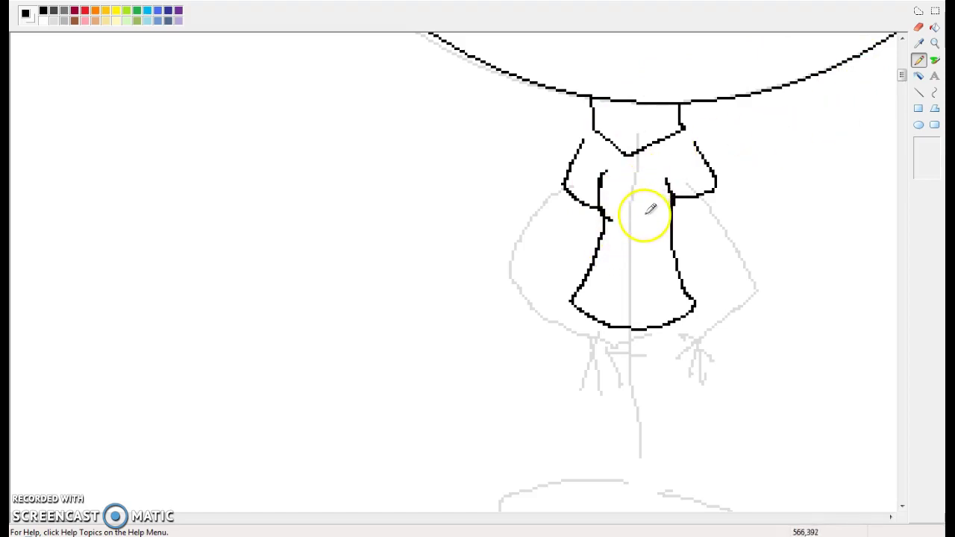
Step: Draw a narrow curved black band directly beneath the shirt's hem
{"action": "scroll", "coordinate": [642, 214], "scroll_direction": "down", "scroll_amount": 3}
{"action": "scroll", "coordinate": [669, 171], "scroll_direction": "down", "scroll_amount": 3}
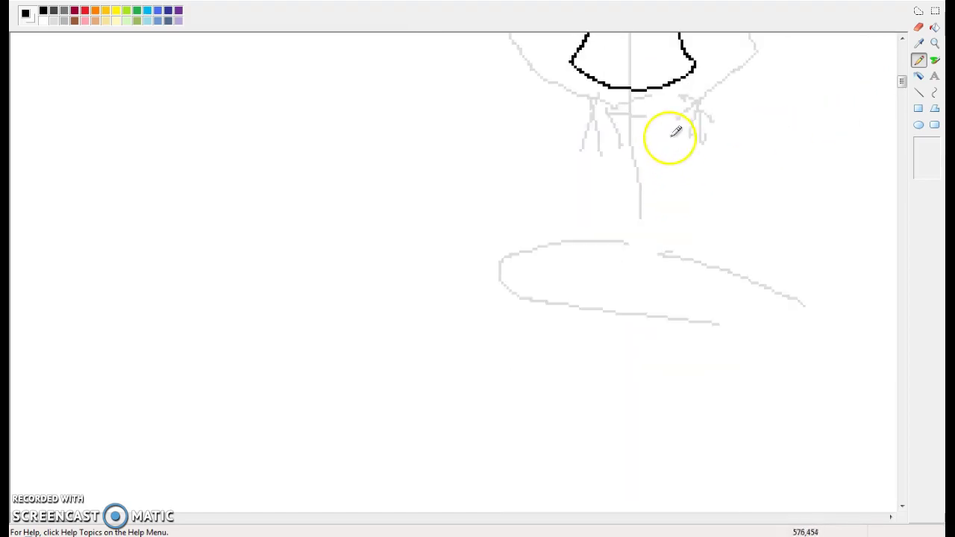
{"action": "mouse_move", "coordinate": [685, 94]}
{"action": "left_mouse_down"}
{"action": "mouse_move", "coordinate": [654, 104]}
{"action": "mouse_move", "coordinate": [599, 99]}
{"action": "mouse_move", "coordinate": [572, 65]}
{"action": "left_mouse_up"}
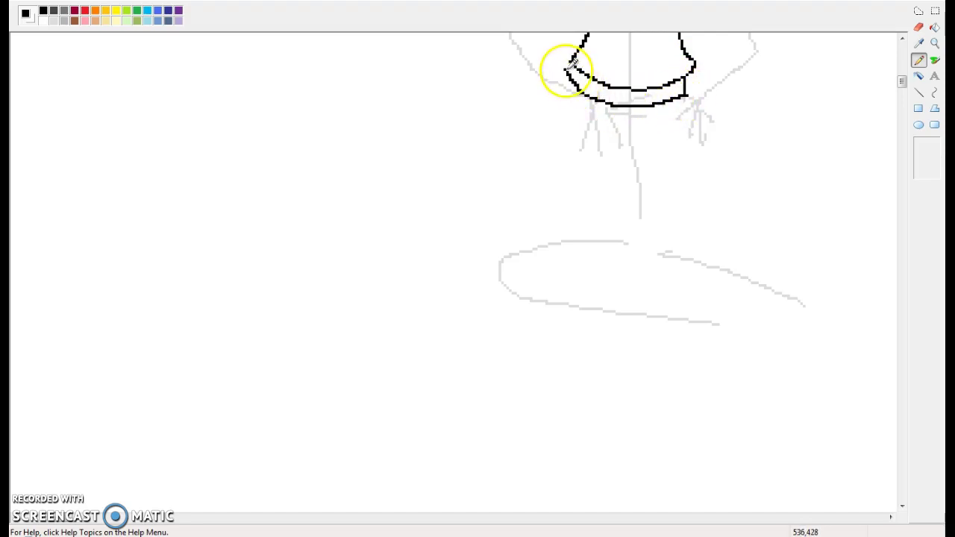
Step: Dismiss the firewall alert and draw a small pointed flap outward from the left end of the shirt's hem
{"action": "scroll", "coordinate": [571, 81], "scroll_direction": "up", "scroll_amount": 3}
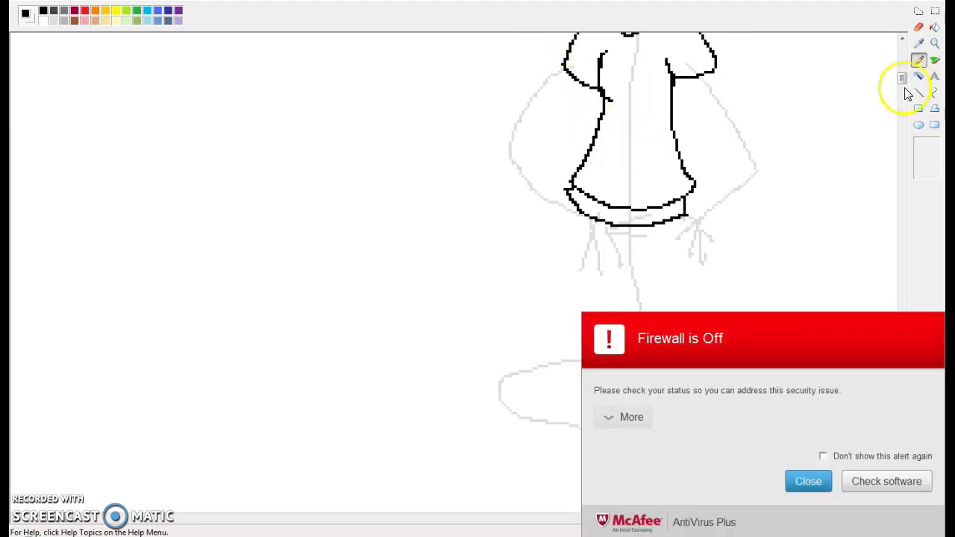
{"action": "left_click", "coordinate": [806, 484]}
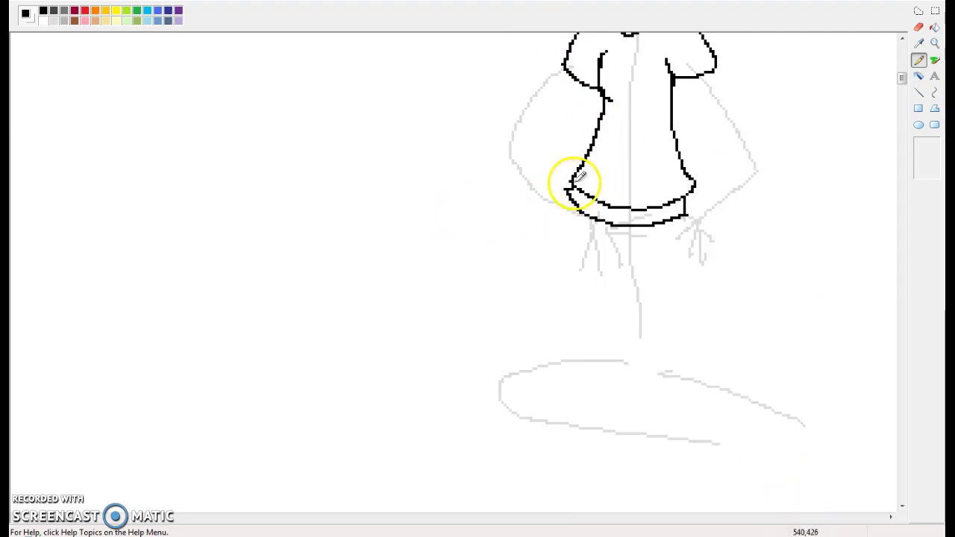
{"action": "mouse_move", "coordinate": [570, 182]}
{"action": "left_mouse_down"}
{"action": "mouse_move", "coordinate": [539, 164]}
{"action": "mouse_move", "coordinate": [539, 179]}
{"action": "mouse_move", "coordinate": [561, 189]}
{"action": "left_mouse_up"}
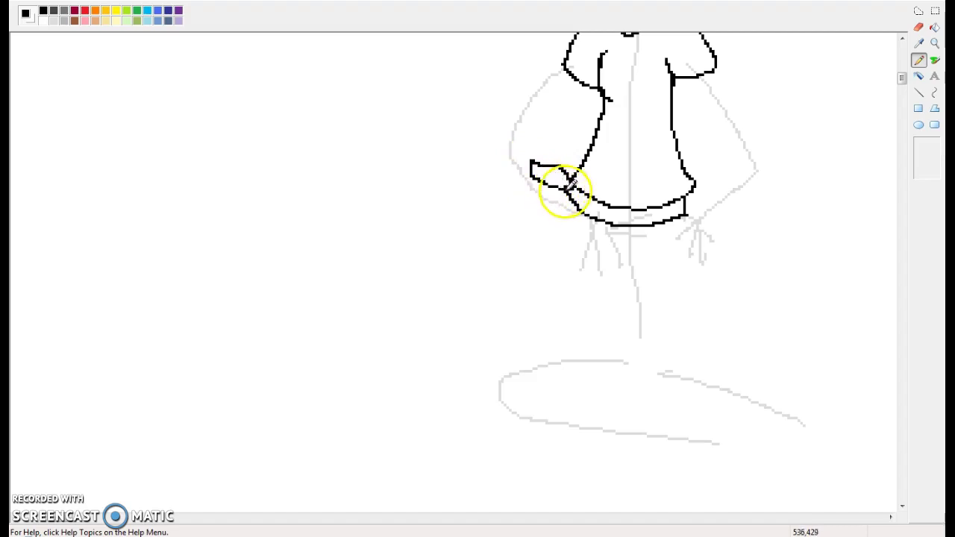
Step: Outline a bent leg extending left below the band, and a second leg partly hidden behind it
{"action": "mouse_move", "coordinate": [685, 215]}
{"action": "left_mouse_down"}
{"action": "mouse_move", "coordinate": [687, 295]}
{"action": "mouse_move", "coordinate": [679, 318]}
{"action": "mouse_move", "coordinate": [658, 330]}
{"action": "mouse_move", "coordinate": [514, 337]}
{"action": "mouse_move", "coordinate": [476, 356]}
{"action": "mouse_move", "coordinate": [452, 353]}
{"action": "mouse_move", "coordinate": [435, 334]}
{"action": "mouse_move", "coordinate": [432, 298]}
{"action": "mouse_move", "coordinate": [450, 283]}
{"action": "mouse_move", "coordinate": [620, 272]}
{"action": "mouse_move", "coordinate": [626, 228]}
{"action": "left_mouse_up"}
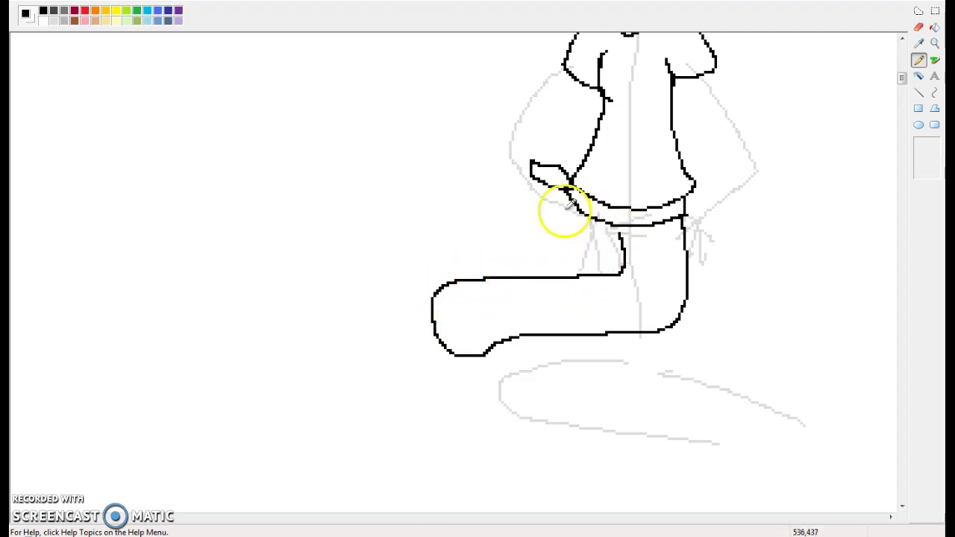
{"action": "mouse_move", "coordinate": [581, 200]}
{"action": "left_mouse_down"}
{"action": "mouse_move", "coordinate": [576, 226]}
{"action": "mouse_move", "coordinate": [552, 247]}
{"action": "mouse_move", "coordinate": [446, 264]}
{"action": "mouse_move", "coordinate": [438, 284]}
{"action": "left_mouse_up"}
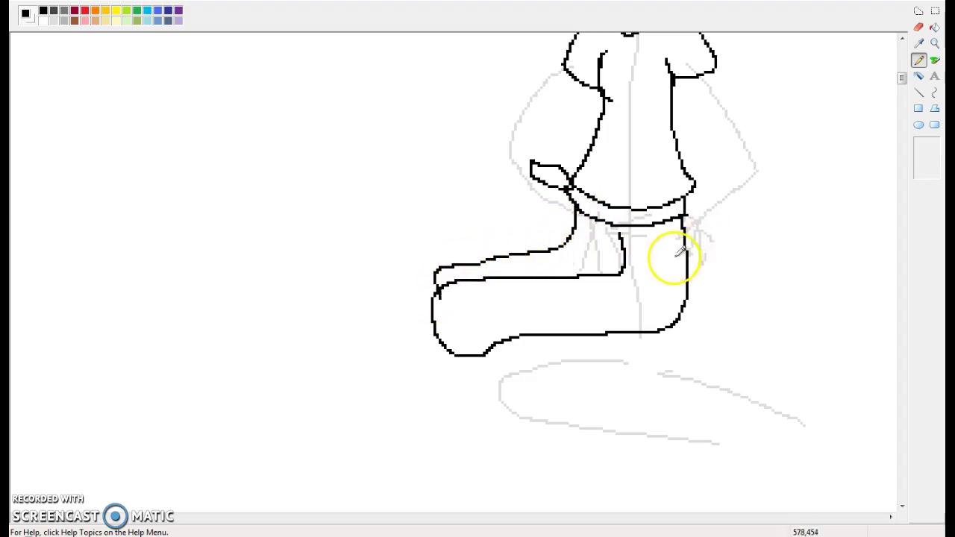
{"action": "scroll", "coordinate": [678, 256], "scroll_direction": "up", "scroll_amount": 3}
{"action": "scroll", "coordinate": [679, 256], "scroll_direction": "up", "scroll_amount": 3}
{"action": "scroll", "coordinate": [678, 256], "scroll_direction": "down", "scroll_amount": 3}
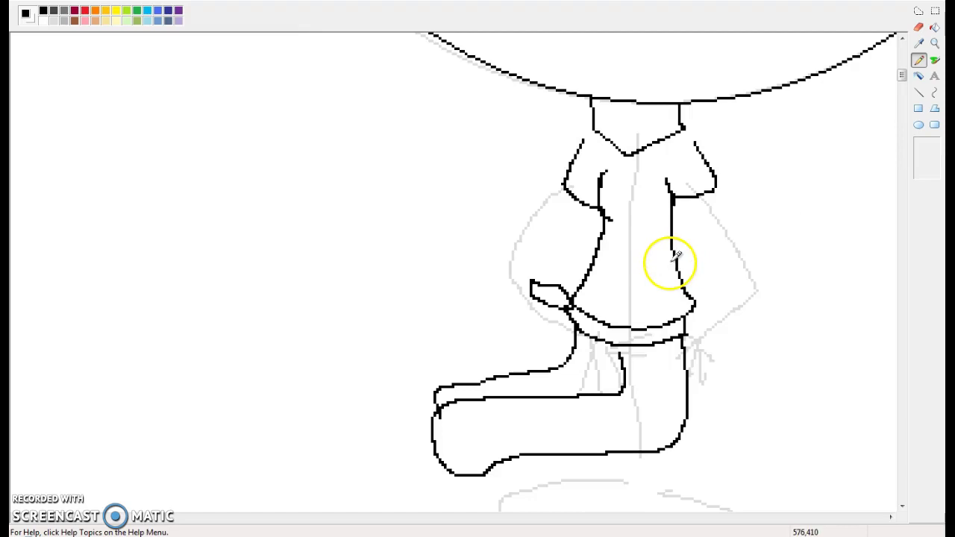
{"action": "key", "text": "alt+e"}
{"action": "left_click", "coordinate": [56, 7]}
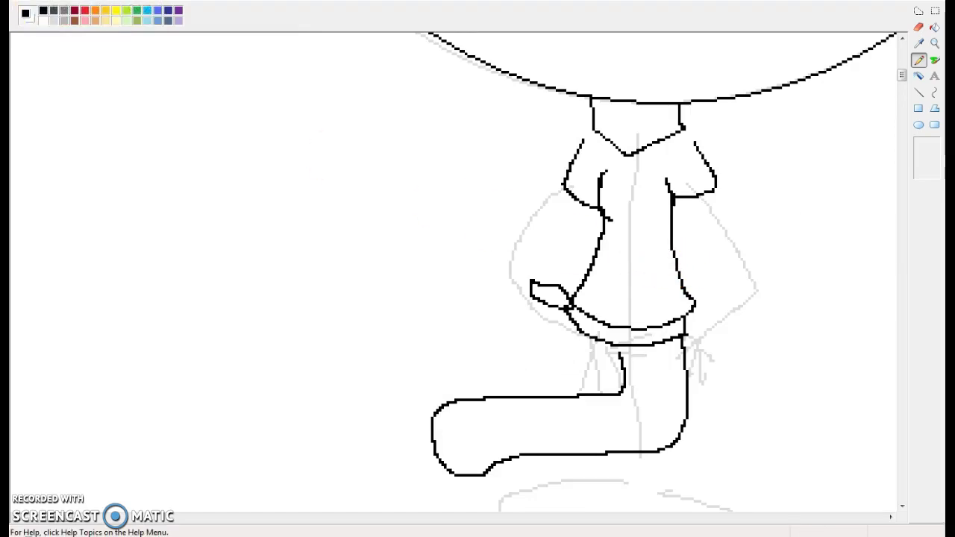
{"action": "key", "text": "alt+e"}
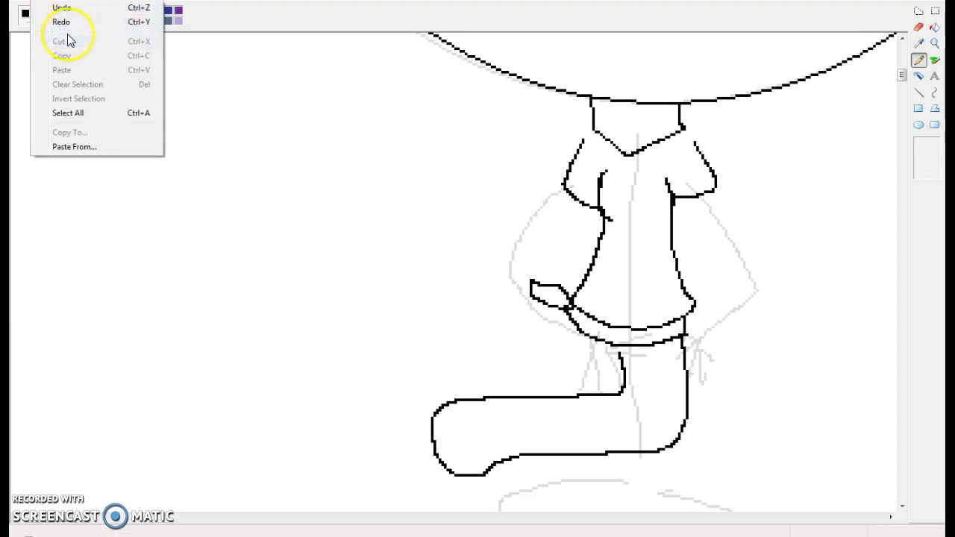
{"action": "left_click", "coordinate": [69, 23]}
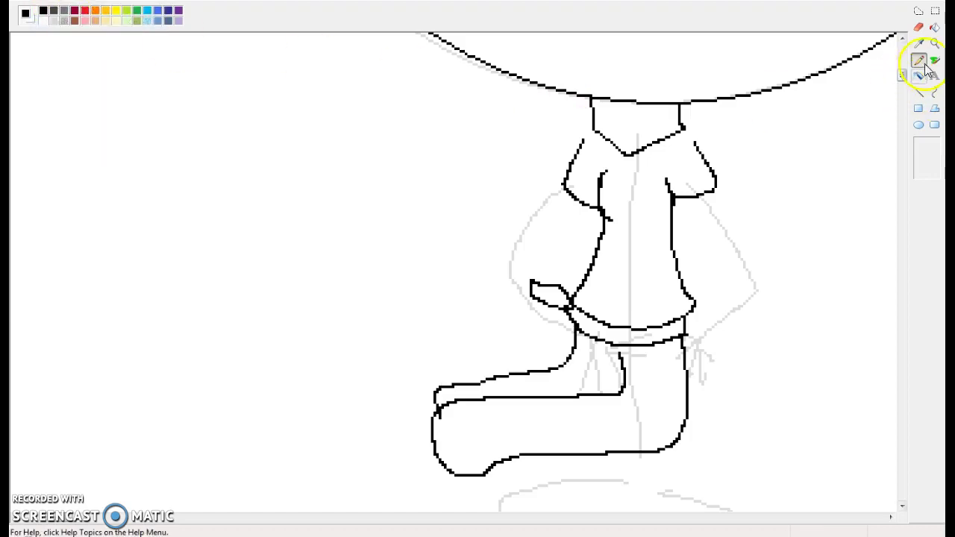
Step: Erase the left inner armhole line and the faint vertical guide line inside the shirt
{"action": "left_click", "coordinate": [919, 27]}
{"action": "mouse_move", "coordinate": [605, 184]}
{"action": "left_mouse_down"}
{"action": "mouse_move", "coordinate": [618, 212]}
{"action": "mouse_move", "coordinate": [629, 207]}
{"action": "mouse_move", "coordinate": [637, 178]}
{"action": "mouse_move", "coordinate": [629, 295]}
{"action": "left_mouse_up"}
{"action": "left_click", "coordinate": [934, 60]}
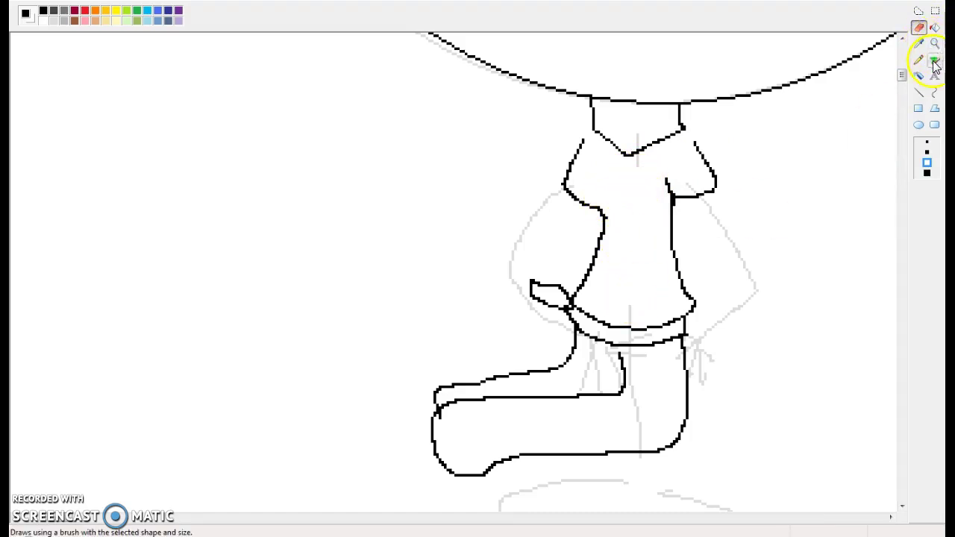
Step: Draw short armhole creases inside the shirt and two arms reaching from the sleeves to fingered hands meeting beside the right hip
{"action": "left_click", "coordinate": [920, 62]}
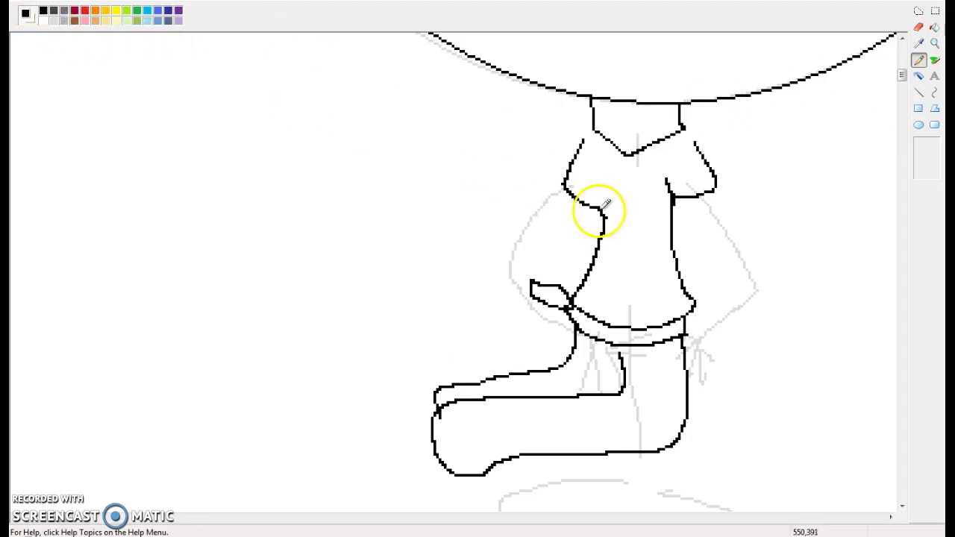
{"action": "mouse_move", "coordinate": [610, 213]}
{"action": "left_mouse_down"}
{"action": "mouse_move", "coordinate": [612, 179]}
{"action": "mouse_move", "coordinate": [669, 180]}
{"action": "mouse_move", "coordinate": [670, 221]}
{"action": "left_mouse_up"}
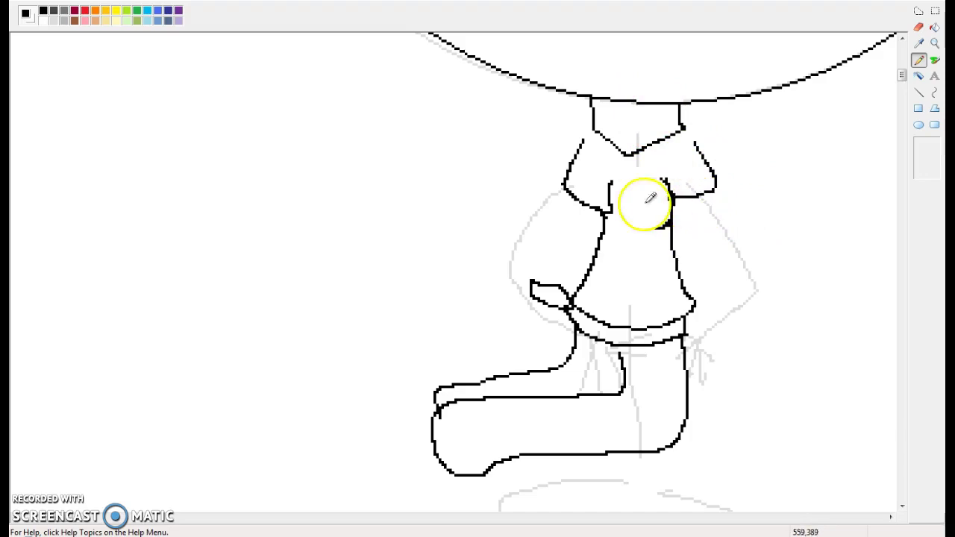
{"action": "mouse_move", "coordinate": [572, 189]}
{"action": "left_mouse_down"}
{"action": "mouse_move", "coordinate": [576, 251]}
{"action": "mouse_move", "coordinate": [612, 288]}
{"action": "mouse_move", "coordinate": [659, 303]}
{"action": "mouse_move", "coordinate": [728, 302]}
{"action": "mouse_move", "coordinate": [714, 298]}
{"action": "left_mouse_up"}
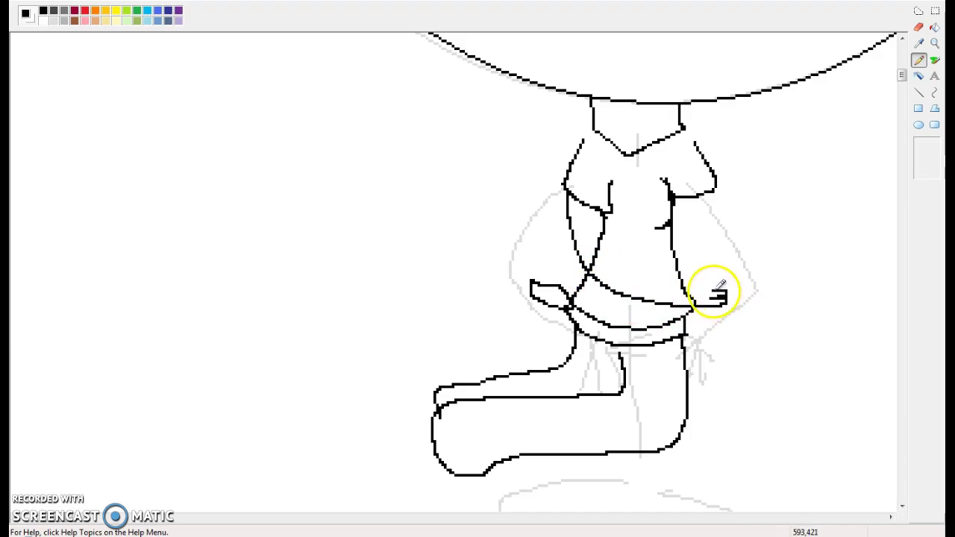
{"action": "left_click_drag", "start_coordinate": [719, 270], "coordinate": [705, 275]}
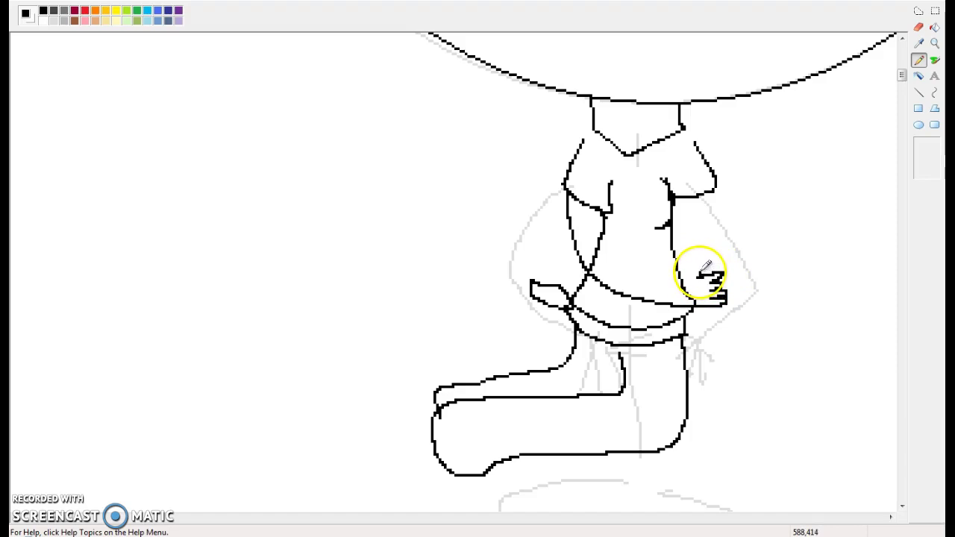
{"action": "mouse_move", "coordinate": [674, 273]}
{"action": "left_mouse_down"}
{"action": "mouse_move", "coordinate": [627, 271]}
{"action": "mouse_move", "coordinate": [608, 254]}
{"action": "mouse_move", "coordinate": [605, 228]}
{"action": "left_mouse_up"}
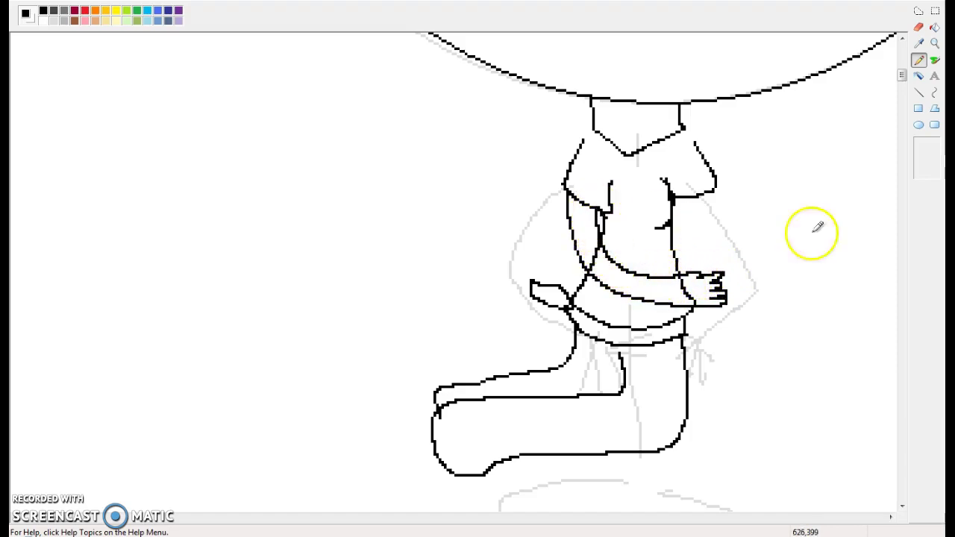
{"action": "left_click_drag", "start_coordinate": [697, 199], "coordinate": [704, 239]}
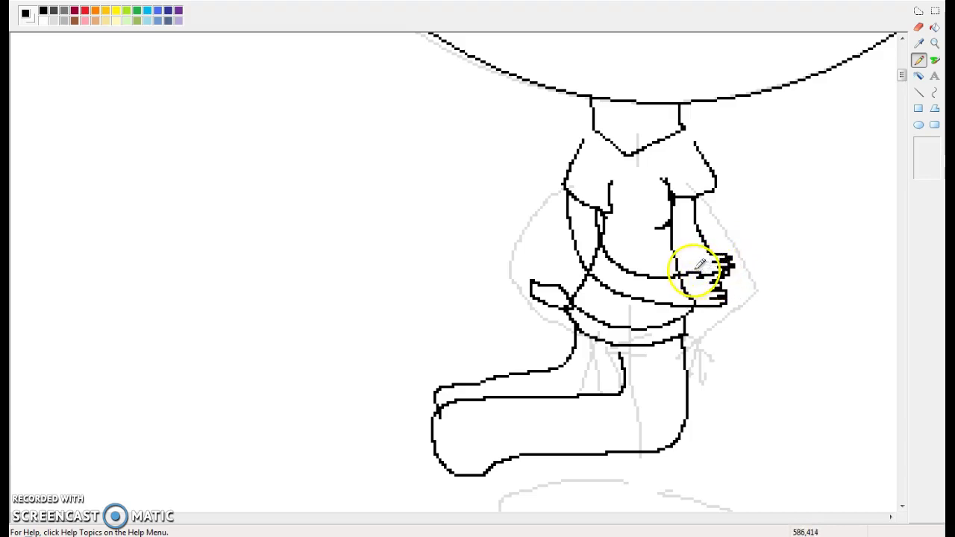
{"action": "left_click_drag", "start_coordinate": [674, 218], "coordinate": [705, 149]}
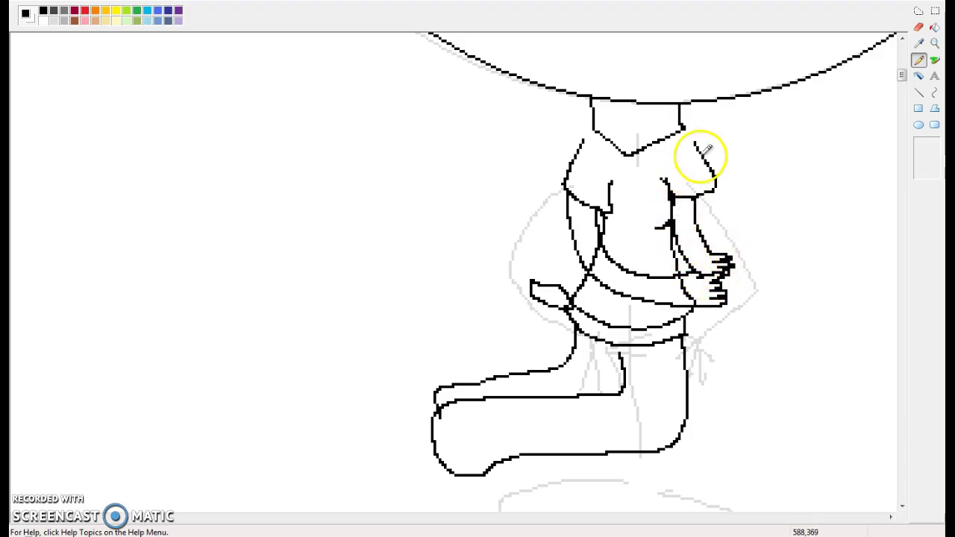
Step: Paint over both fingered hands and the shirt lines crossing the left forearm in white
{"action": "left_click", "coordinate": [936, 63]}
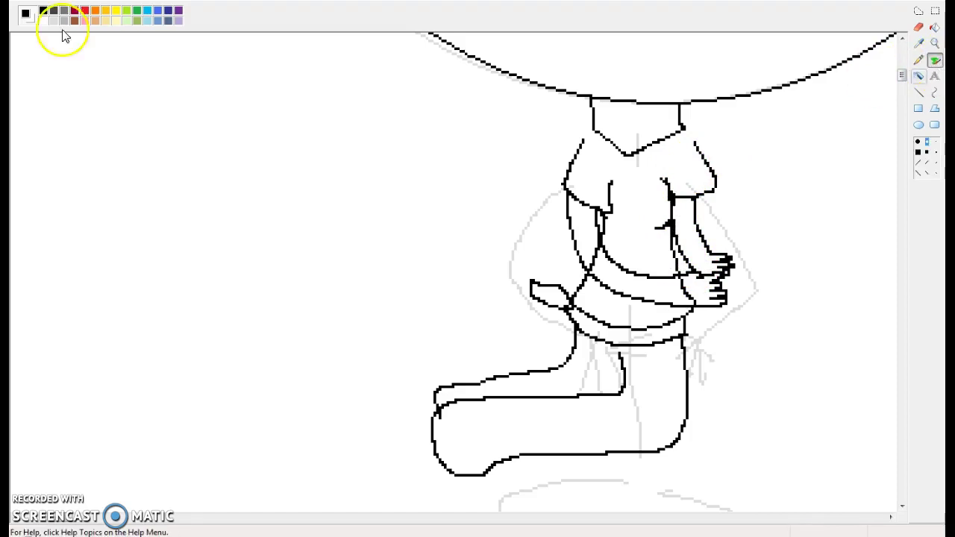
{"action": "left_click", "coordinate": [45, 20]}
{"action": "left_click_drag", "start_coordinate": [593, 265], "coordinate": [592, 252]}
{"action": "mouse_move", "coordinate": [685, 292]}
{"action": "left_mouse_down"}
{"action": "mouse_move", "coordinate": [697, 292]}
{"action": "mouse_move", "coordinate": [721, 260]}
{"action": "mouse_move", "coordinate": [724, 292]}
{"action": "mouse_move", "coordinate": [733, 258]}
{"action": "left_mouse_up"}
Step: Redraw two clasped hands in black at the ends of the forearms, with a thumb and short fingers
{"action": "left_click", "coordinate": [935, 43]}
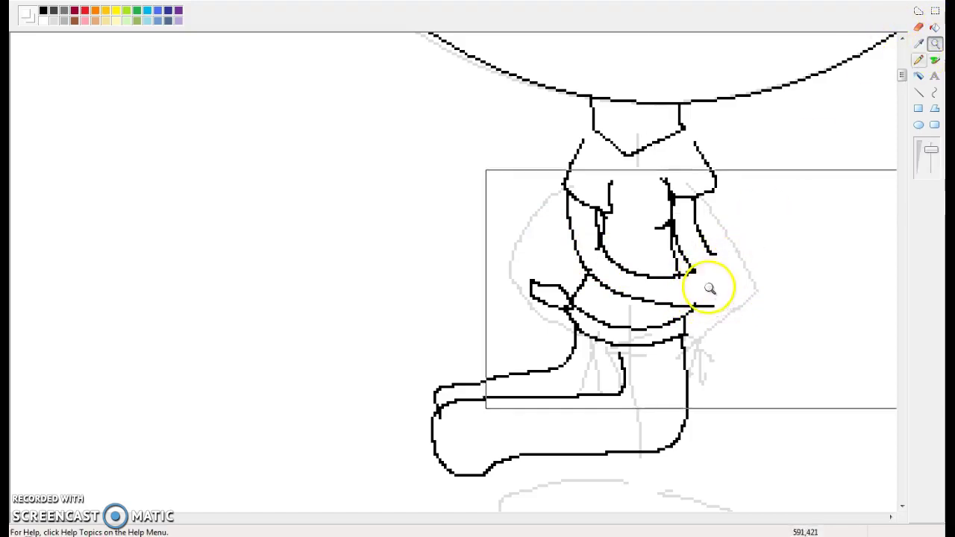
{"action": "left_click", "coordinate": [701, 288]}
{"action": "left_click", "coordinate": [920, 62]}
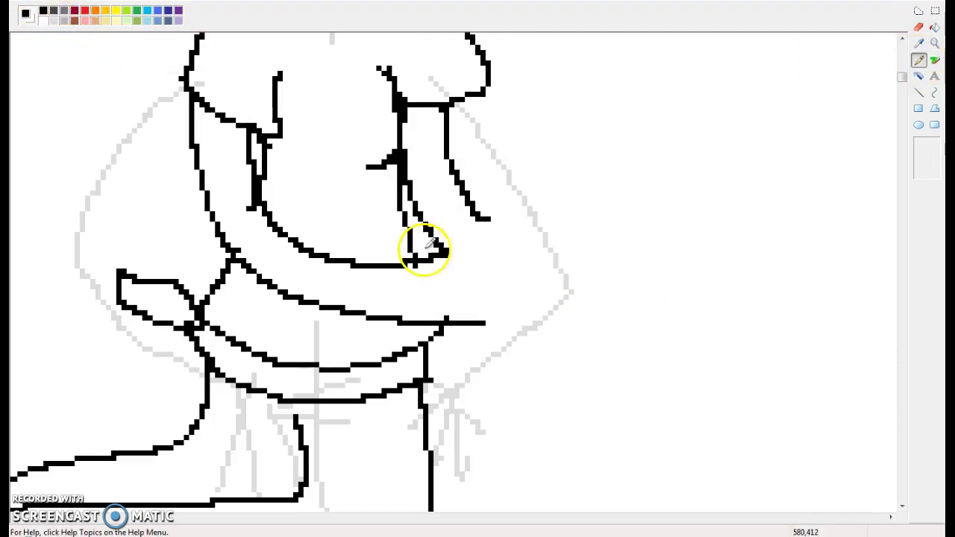
{"action": "mouse_move", "coordinate": [480, 300]}
{"action": "left_mouse_down"}
{"action": "mouse_move", "coordinate": [453, 246]}
{"action": "mouse_move", "coordinate": [464, 232]}
{"action": "mouse_move", "coordinate": [480, 227]}
{"action": "mouse_move", "coordinate": [498, 259]}
{"action": "mouse_move", "coordinate": [520, 244]}
{"action": "mouse_move", "coordinate": [541, 258]}
{"action": "mouse_move", "coordinate": [535, 278]}
{"action": "mouse_move", "coordinate": [472, 304]}
{"action": "left_mouse_up"}
{"action": "mouse_move", "coordinate": [488, 231]}
{"action": "left_mouse_down"}
{"action": "mouse_move", "coordinate": [485, 213]}
{"action": "mouse_move", "coordinate": [525, 221]}
{"action": "mouse_move", "coordinate": [533, 252]}
{"action": "left_mouse_up"}
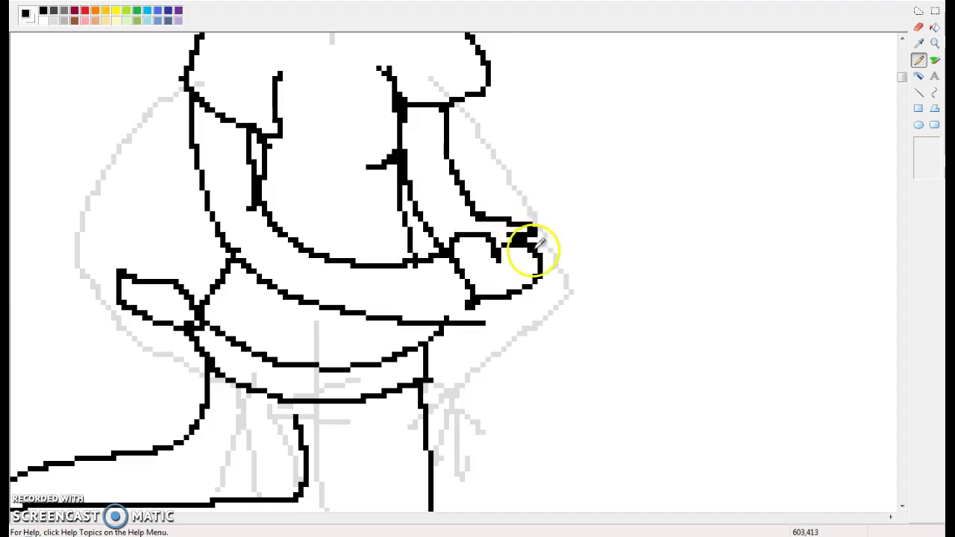
{"action": "mouse_move", "coordinate": [493, 323]}
{"action": "left_mouse_down"}
{"action": "mouse_move", "coordinate": [529, 317]}
{"action": "mouse_move", "coordinate": [510, 307]}
{"action": "mouse_move", "coordinate": [532, 294]}
{"action": "mouse_move", "coordinate": [513, 295]}
{"action": "left_mouse_up"}
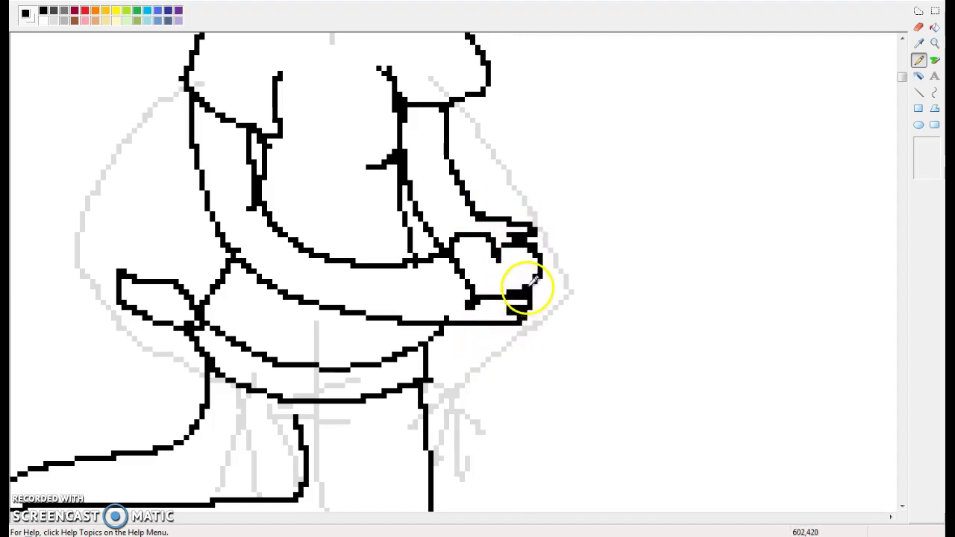
Step: Select the head circle with Free-Form Select, shrink it slightly and nudge it so it rests on the neck
{"action": "scroll", "coordinate": [543, 277], "scroll_direction": "up", "scroll_amount": 10}
{"action": "scroll", "coordinate": [561, 284], "scroll_direction": "up", "scroll_amount": 3}
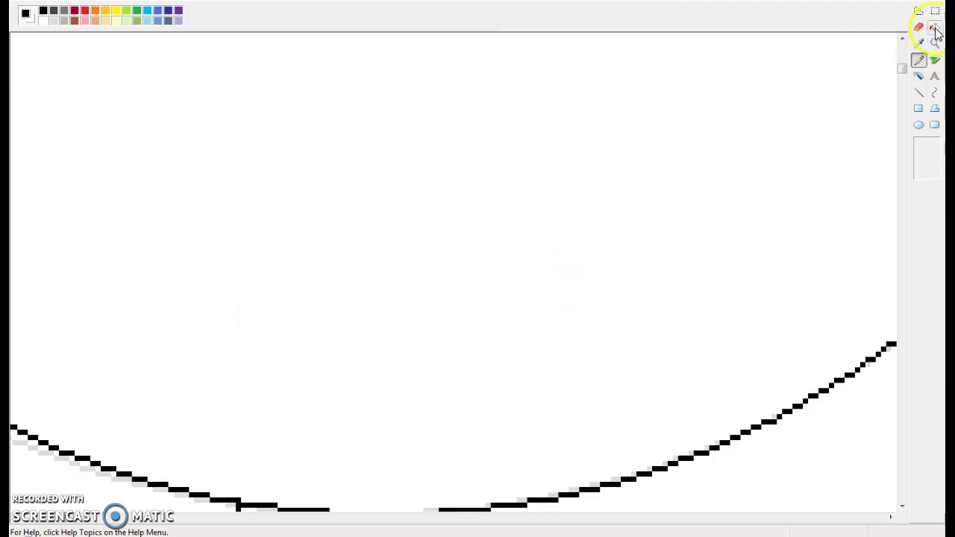
{"action": "left_click", "coordinate": [932, 156]}
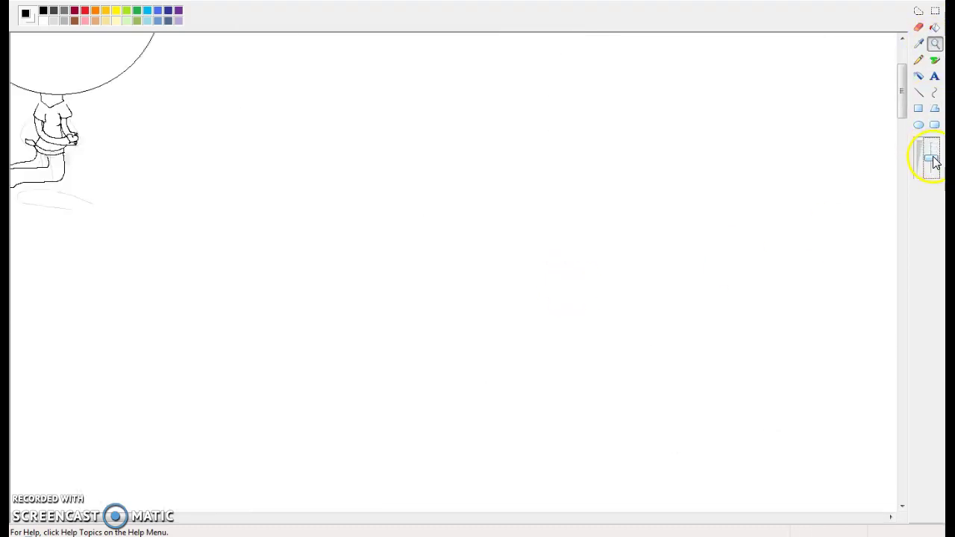
{"action": "left_click", "coordinate": [934, 165]}
{"action": "left_click", "coordinate": [934, 160]}
{"action": "left_click", "coordinate": [932, 153]}
{"action": "left_click_drag", "start_coordinate": [95, 517], "coordinate": [55, 517]}
{"action": "left_click_drag", "start_coordinate": [905, 77], "coordinate": [918, 43]}
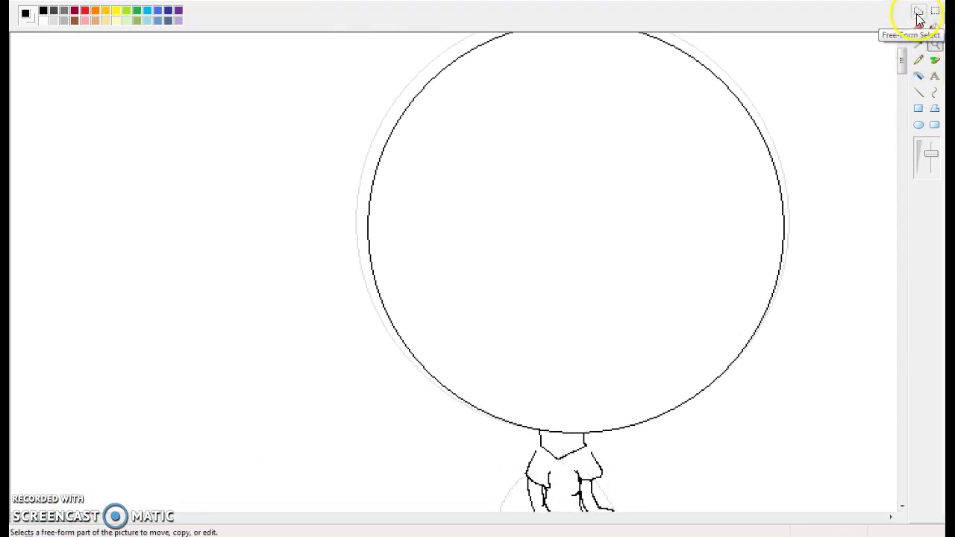
{"action": "left_click", "coordinate": [918, 12]}
{"action": "scroll", "coordinate": [893, 60], "scroll_direction": "up", "scroll_amount": 2}
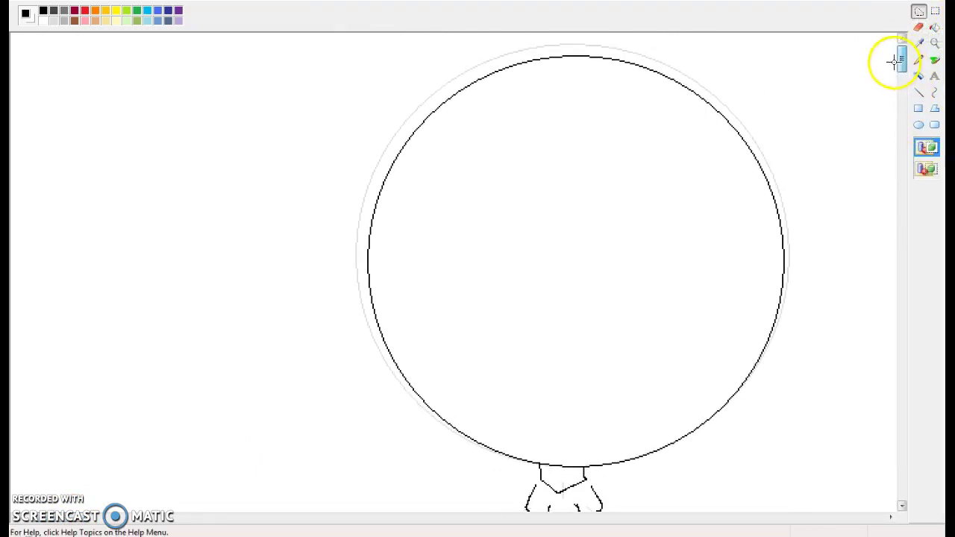
{"action": "mouse_move", "coordinate": [786, 90]}
{"action": "left_mouse_down"}
{"action": "mouse_move", "coordinate": [644, 39]}
{"action": "mouse_move", "coordinate": [370, 47]}
{"action": "mouse_move", "coordinate": [338, 119]}
{"action": "mouse_move", "coordinate": [295, 302]}
{"action": "mouse_move", "coordinate": [357, 497]}
{"action": "mouse_move", "coordinate": [450, 468]}
{"action": "mouse_move", "coordinate": [510, 462]}
{"action": "mouse_move", "coordinate": [665, 475]}
{"action": "mouse_move", "coordinate": [814, 437]}
{"action": "mouse_move", "coordinate": [869, 346]}
{"action": "mouse_move", "coordinate": [871, 195]}
{"action": "mouse_move", "coordinate": [820, 124]}
{"action": "mouse_move", "coordinate": [783, 85]}
{"action": "left_mouse_up"}
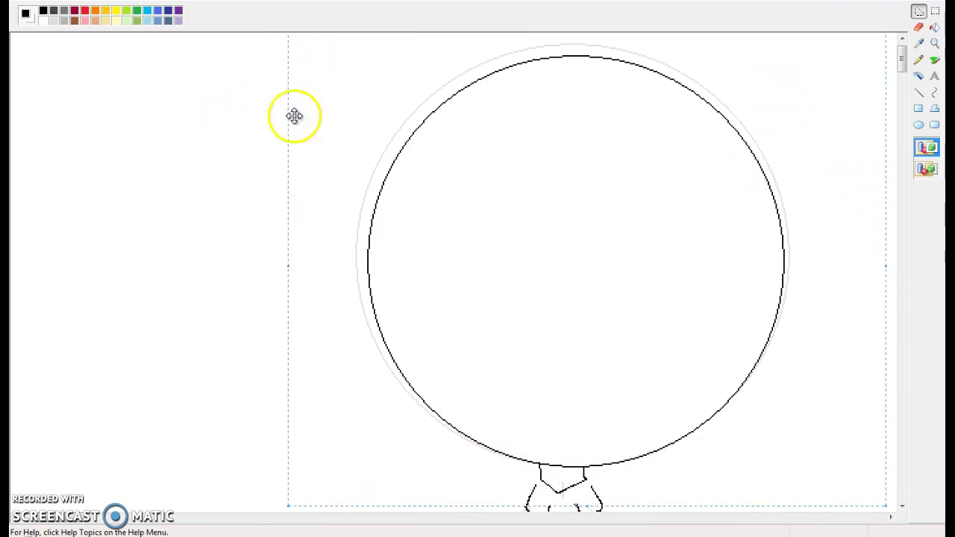
{"action": "left_click_drag", "start_coordinate": [289, 507], "coordinate": [354, 488]}
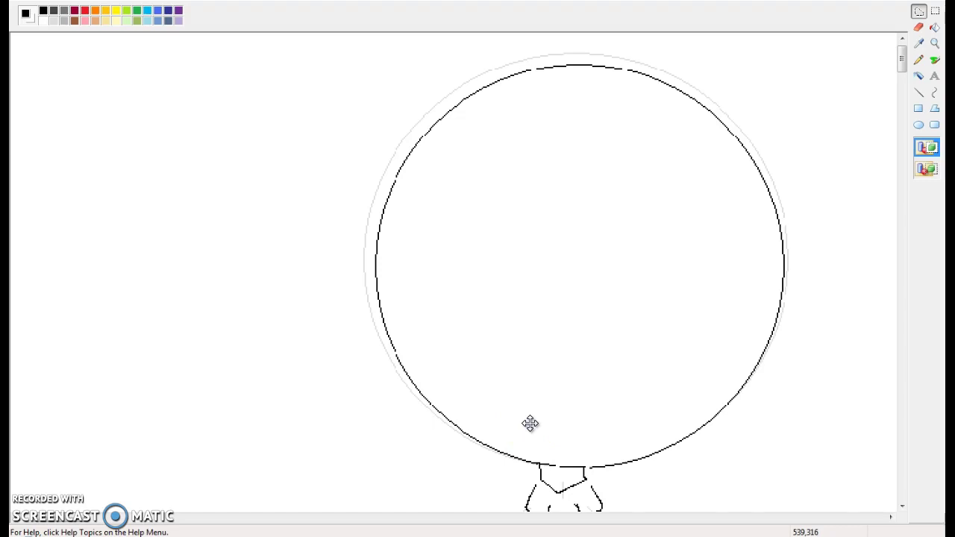
{"action": "left_click", "coordinate": [697, 267]}
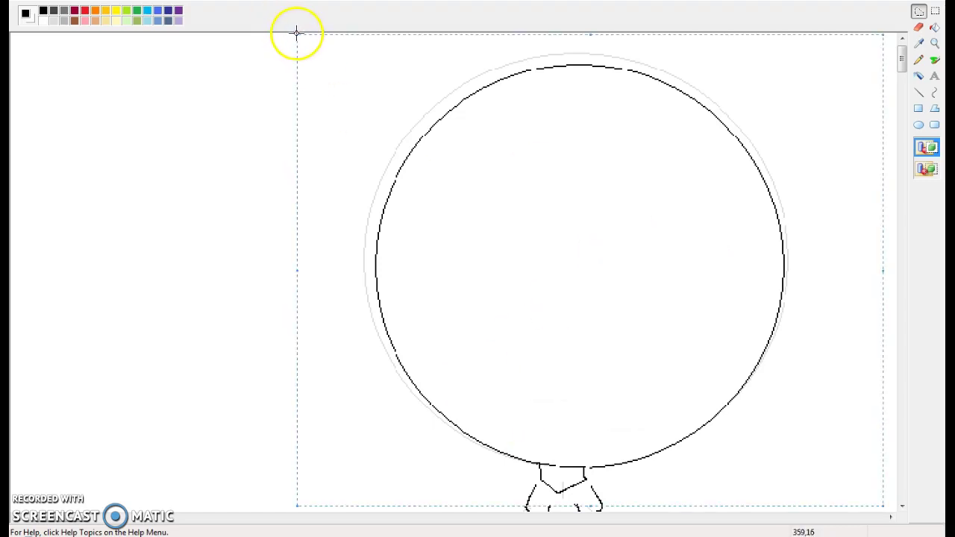
{"action": "left_click_drag", "start_coordinate": [297, 36], "coordinate": [304, 41]}
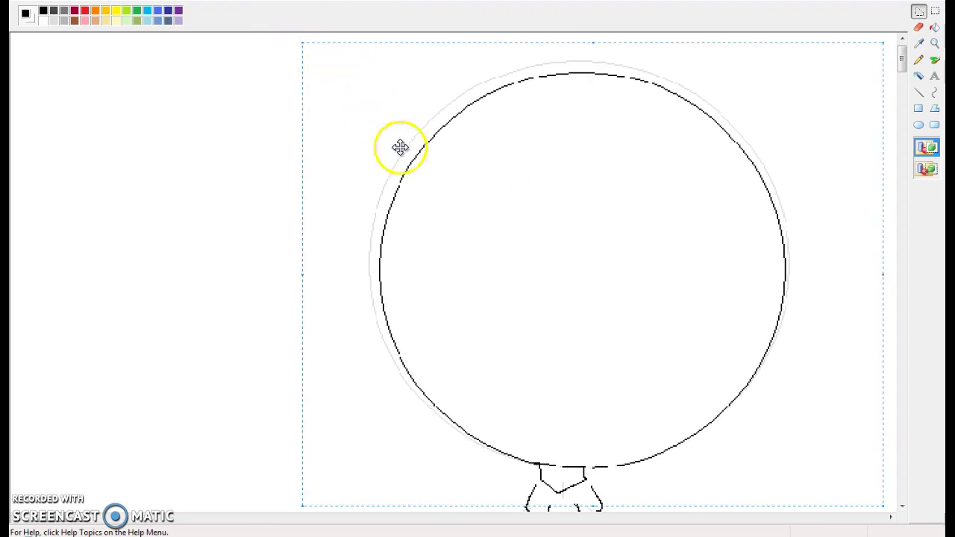
{"action": "left_click_drag", "start_coordinate": [480, 250], "coordinate": [483, 250]}
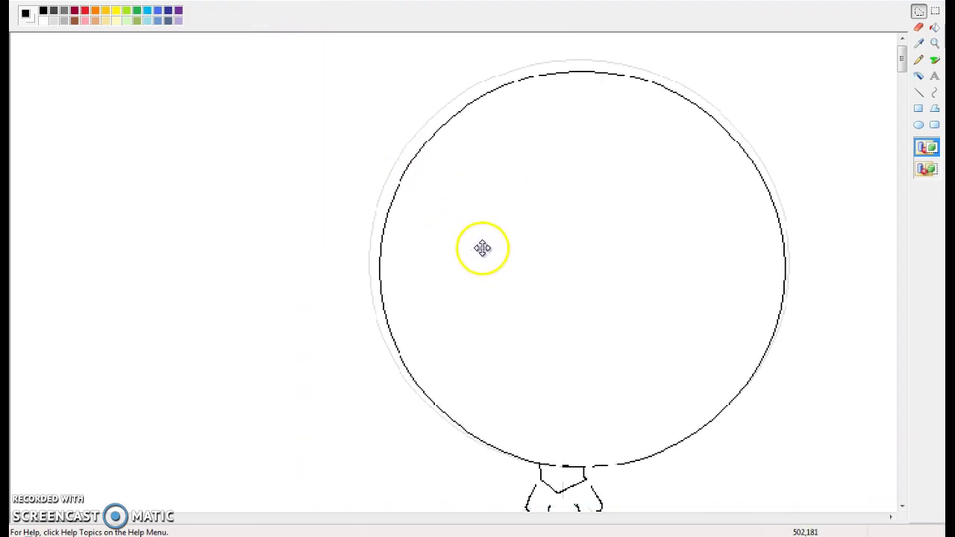
Step: Close the gaps in the resized head outline with black pencil strokes around the circle
{"action": "left_click", "coordinate": [919, 61]}
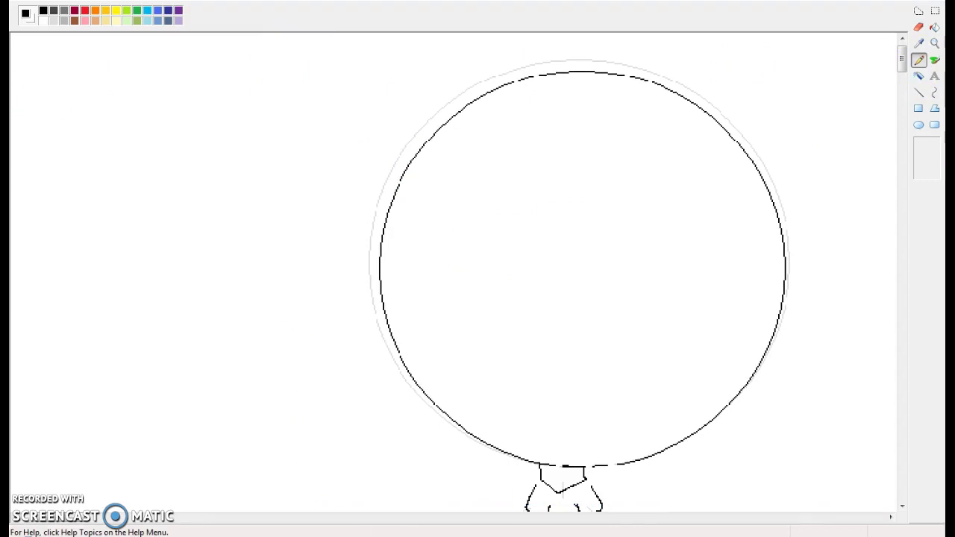
{"action": "left_click_drag", "start_coordinate": [546, 463], "coordinate": [632, 461]}
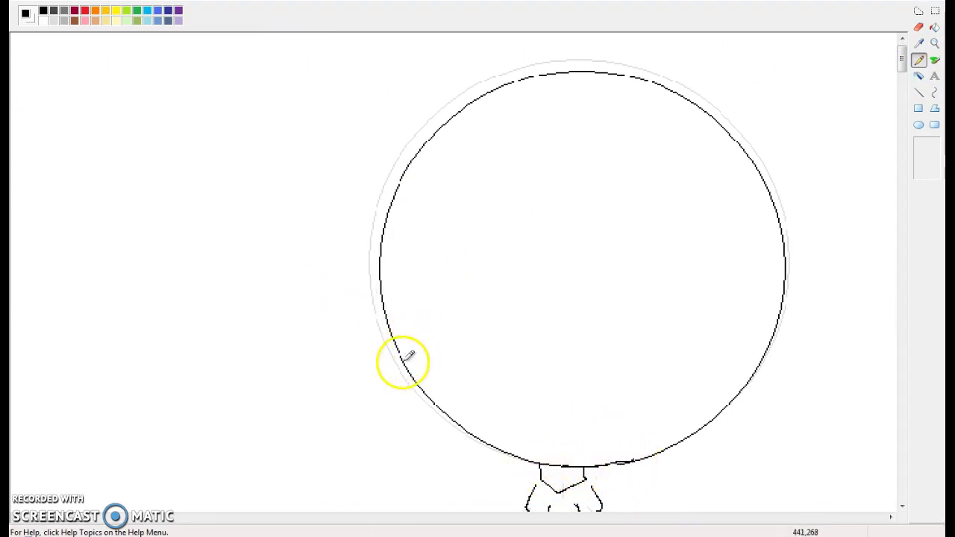
{"action": "mouse_move", "coordinate": [401, 356]}
{"action": "left_mouse_down"}
{"action": "mouse_move", "coordinate": [376, 142]}
{"action": "mouse_move", "coordinate": [401, 182]}
{"action": "mouse_move", "coordinate": [462, 122]}
{"action": "mouse_move", "coordinate": [557, 71]}
{"action": "mouse_move", "coordinate": [514, 80]}
{"action": "mouse_move", "coordinate": [633, 66]}
{"action": "mouse_move", "coordinate": [617, 74]}
{"action": "mouse_move", "coordinate": [662, 80]}
{"action": "left_mouse_up"}
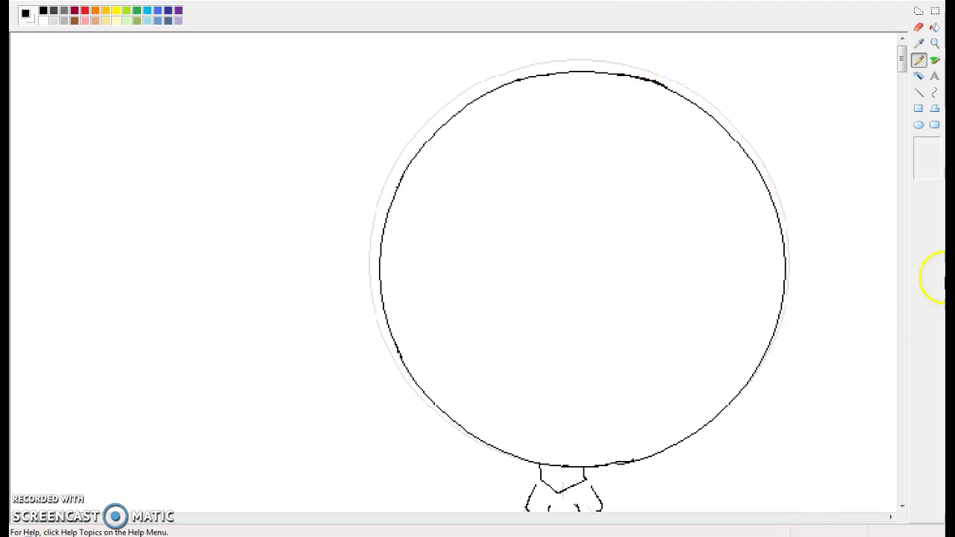
Step: Draw a side-swept fringe with small pointed notches from the head's lower left edge up to its right edge
{"action": "scroll", "coordinate": [912, 94], "scroll_direction": "down", "scroll_amount": 3}
{"action": "scroll", "coordinate": [909, 91], "scroll_direction": "up", "scroll_amount": 3}
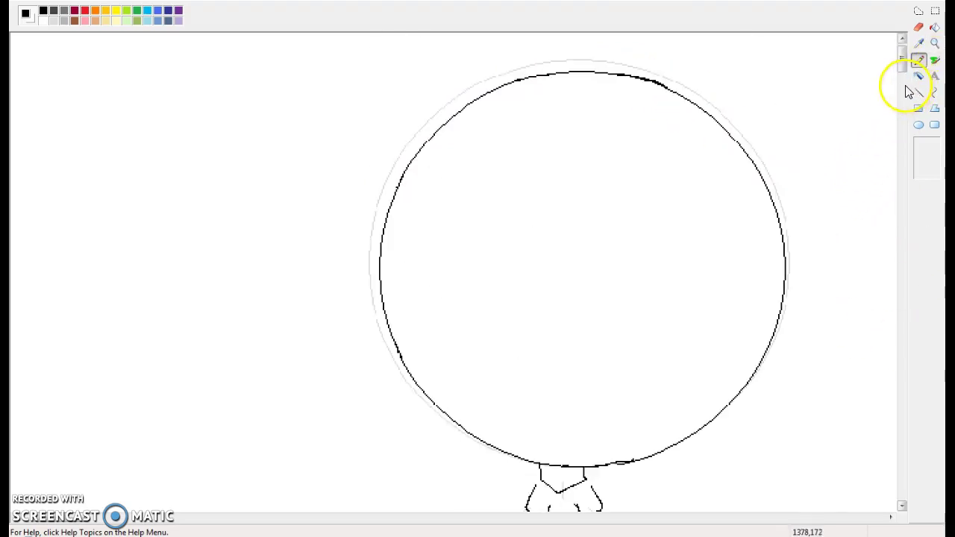
{"action": "mouse_move", "coordinate": [711, 229]}
{"action": "left_mouse_down"}
{"action": "mouse_move", "coordinate": [655, 272]}
{"action": "mouse_move", "coordinate": [534, 306]}
{"action": "mouse_move", "coordinate": [523, 327]}
{"action": "mouse_move", "coordinate": [511, 318]}
{"action": "mouse_move", "coordinate": [505, 374]}
{"action": "mouse_move", "coordinate": [455, 417]}
{"action": "left_mouse_up"}
{"action": "mouse_move", "coordinate": [706, 241]}
{"action": "left_mouse_down"}
{"action": "mouse_move", "coordinate": [732, 202]}
{"action": "mouse_move", "coordinate": [784, 278]}
{"action": "left_mouse_up"}
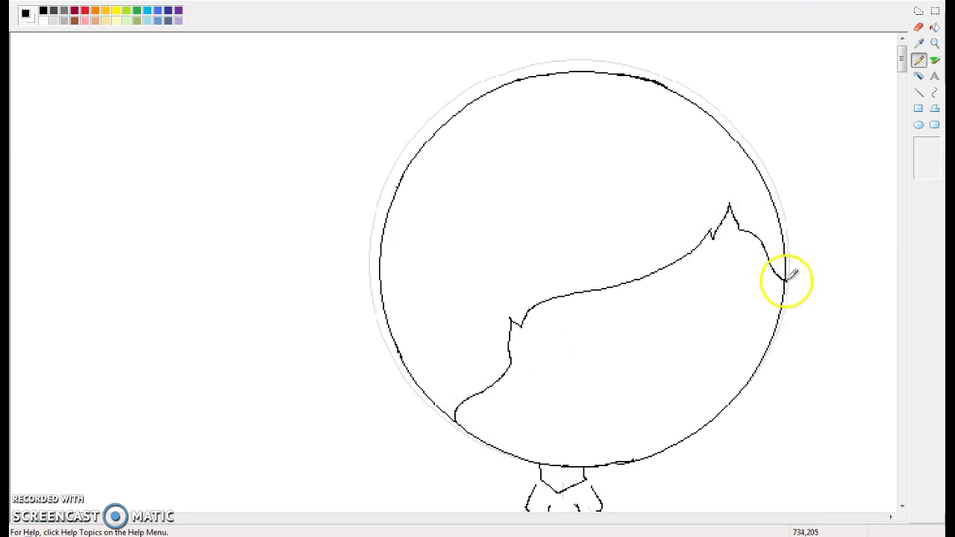
Step: Outline bobbed hair hanging below both sides of the head to the shoulders, with small notches along its lower edge
{"action": "scroll", "coordinate": [776, 276], "scroll_direction": "down", "scroll_amount": 3}
{"action": "mouse_move", "coordinate": [403, 233]}
{"action": "left_mouse_down"}
{"action": "mouse_move", "coordinate": [413, 288]}
{"action": "mouse_move", "coordinate": [403, 328]}
{"action": "mouse_move", "coordinate": [470, 350]}
{"action": "mouse_move", "coordinate": [480, 336]}
{"action": "mouse_move", "coordinate": [482, 353]}
{"action": "mouse_move", "coordinate": [536, 370]}
{"action": "mouse_move", "coordinate": [597, 372]}
{"action": "mouse_move", "coordinate": [673, 356]}
{"action": "mouse_move", "coordinate": [710, 338]}
{"action": "mouse_move", "coordinate": [705, 329]}
{"action": "mouse_move", "coordinate": [711, 338]}
{"action": "mouse_move", "coordinate": [729, 331]}
{"action": "mouse_move", "coordinate": [759, 309]}
{"action": "mouse_move", "coordinate": [779, 268]}
{"action": "mouse_move", "coordinate": [779, 200]}
{"action": "left_mouse_up"}
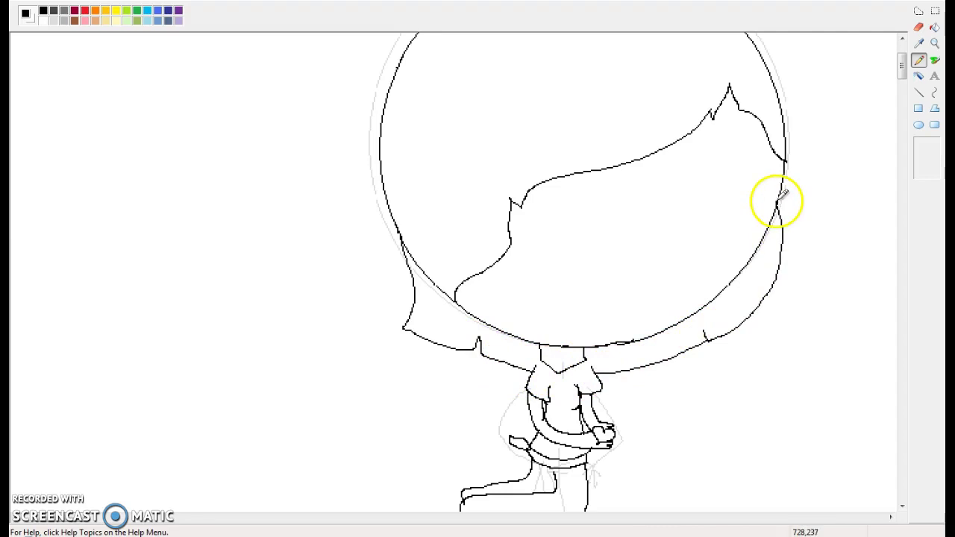
{"action": "left_click_drag", "start_coordinate": [565, 370], "coordinate": [590, 358]}
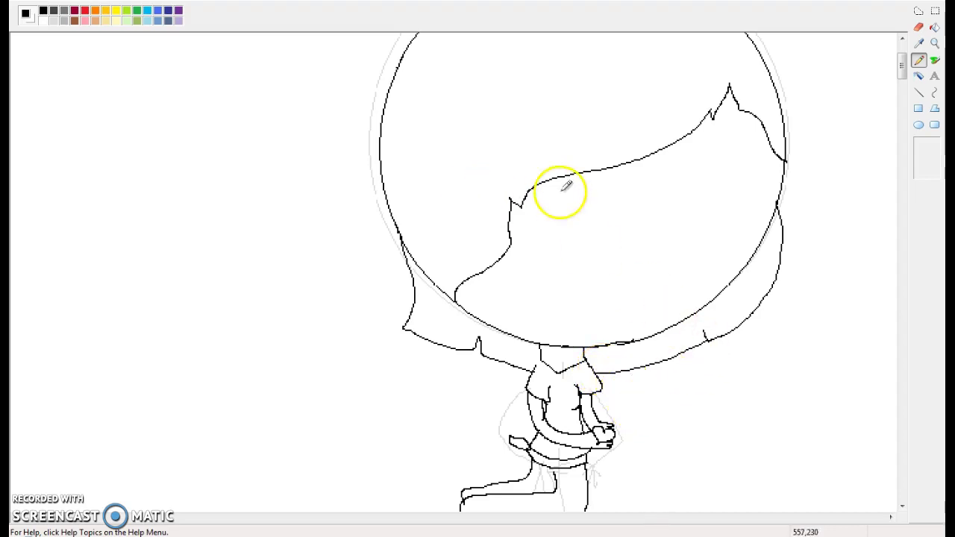
Step: Draw an eye below the fringe with a thick black upper lash line, pointed lashes, a lower lid curve and two iris sides
{"action": "mouse_move", "coordinate": [581, 219]}
{"action": "left_mouse_down"}
{"action": "mouse_move", "coordinate": [516, 241]}
{"action": "mouse_move", "coordinate": [489, 234]}
{"action": "mouse_move", "coordinate": [506, 231]}
{"action": "mouse_move", "coordinate": [489, 224]}
{"action": "mouse_move", "coordinate": [564, 225]}
{"action": "left_mouse_up"}
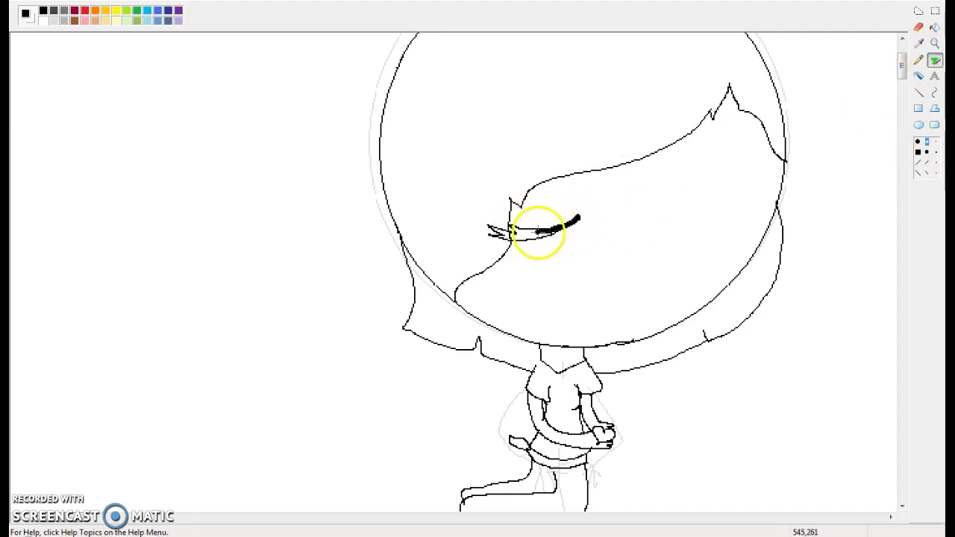
{"action": "mouse_move", "coordinate": [506, 230]}
{"action": "left_mouse_down"}
{"action": "mouse_move", "coordinate": [490, 221]}
{"action": "mouse_move", "coordinate": [512, 240]}
{"action": "left_mouse_up"}
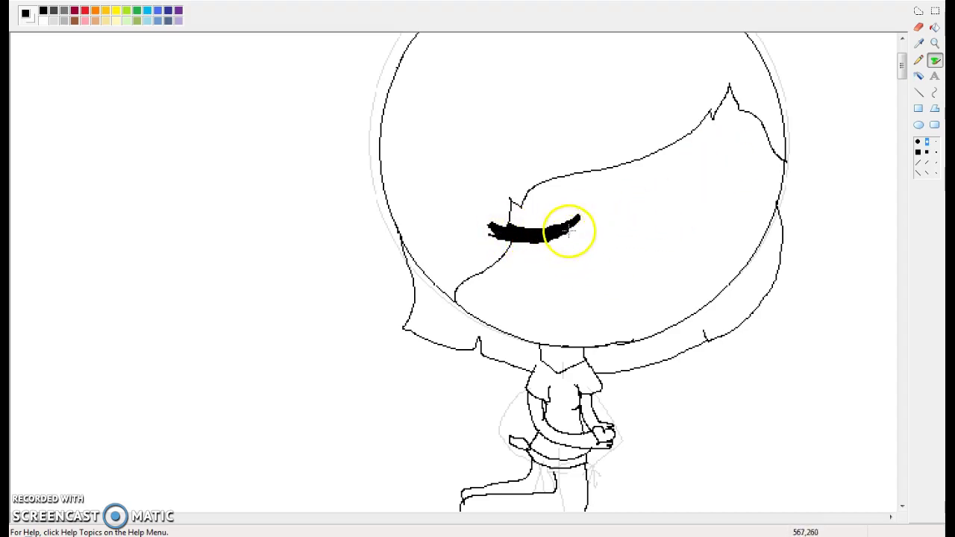
{"action": "left_click", "coordinate": [918, 60]}
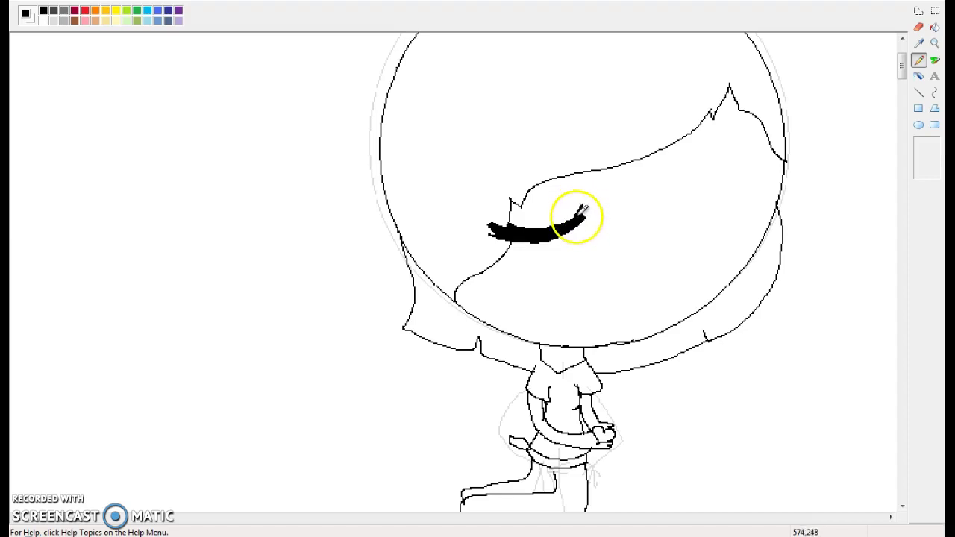
{"action": "mouse_move", "coordinate": [528, 243]}
{"action": "left_mouse_down"}
{"action": "mouse_move", "coordinate": [501, 236]}
{"action": "mouse_move", "coordinate": [502, 257]}
{"action": "mouse_move", "coordinate": [508, 235]}
{"action": "mouse_move", "coordinate": [502, 256]}
{"action": "mouse_move", "coordinate": [547, 227]}
{"action": "mouse_move", "coordinate": [582, 221]}
{"action": "left_mouse_up"}
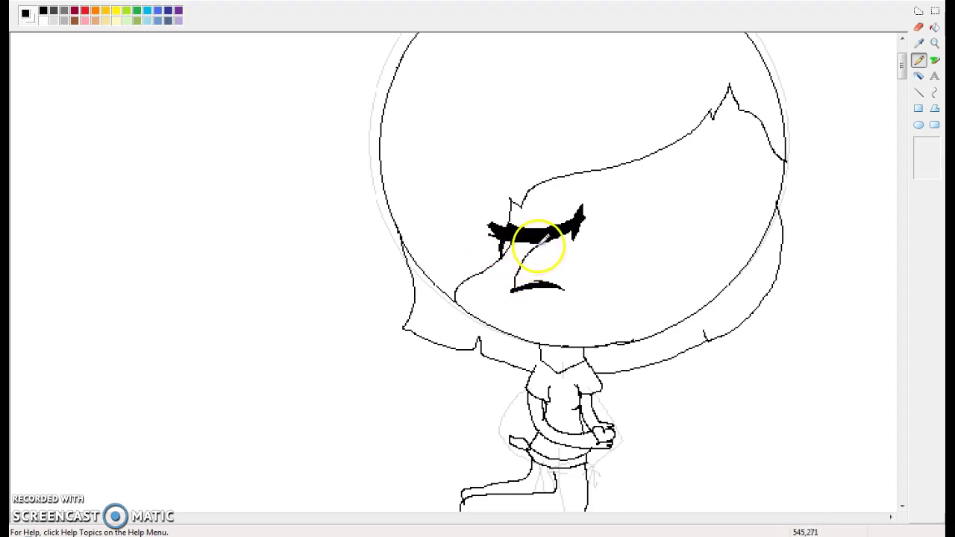
{"action": "mouse_move", "coordinate": [576, 255]}
{"action": "left_mouse_down"}
{"action": "mouse_move", "coordinate": [573, 236]}
{"action": "mouse_move", "coordinate": [573, 247]}
{"action": "left_mouse_up"}
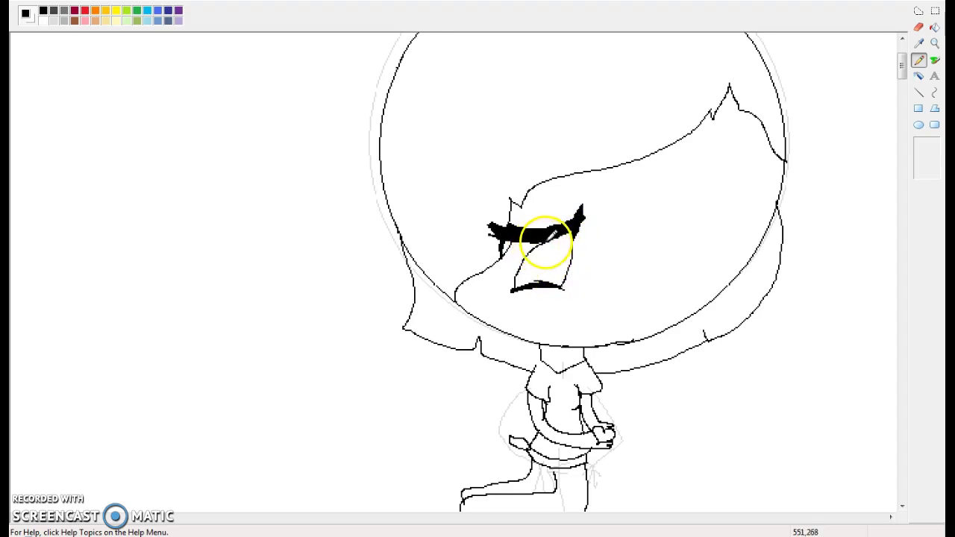
Step: Erase a small piece of the iris's left outline with the white brush
{"action": "scroll", "coordinate": [640, 192], "scroll_direction": "down", "scroll_amount": 3}
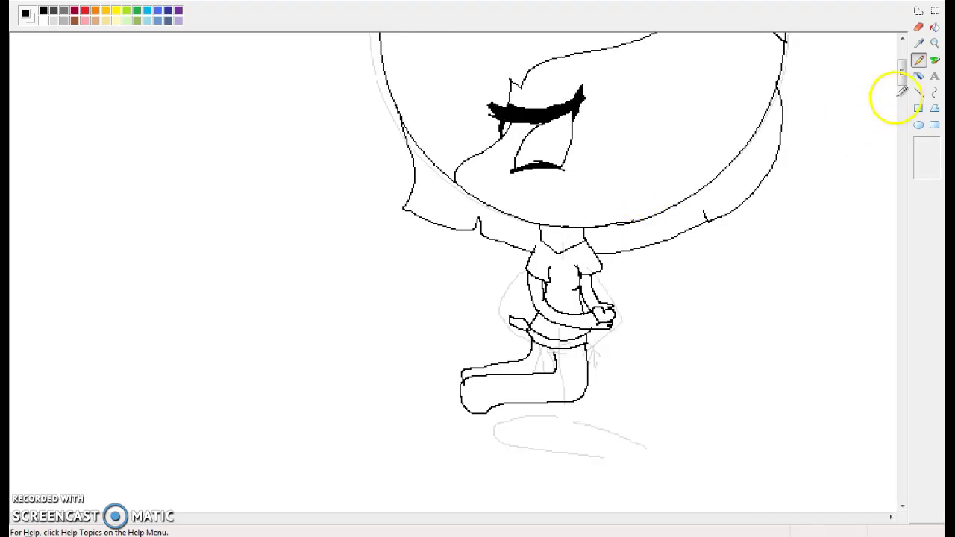
{"action": "left_click", "coordinate": [935, 44]}
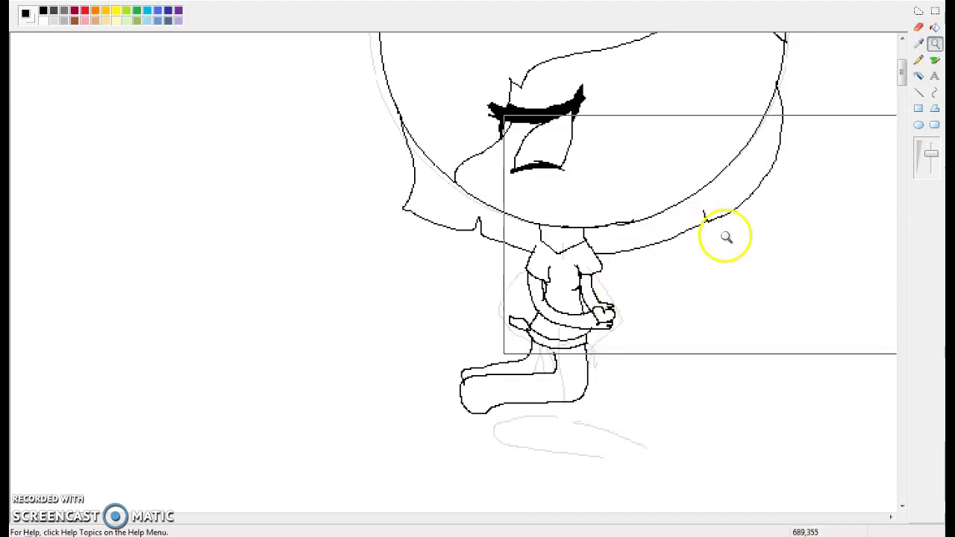
{"action": "scroll", "coordinate": [735, 239], "scroll_direction": "up", "scroll_amount": 3}
{"action": "scroll", "coordinate": [738, 241], "scroll_direction": "down", "scroll_amount": 6}
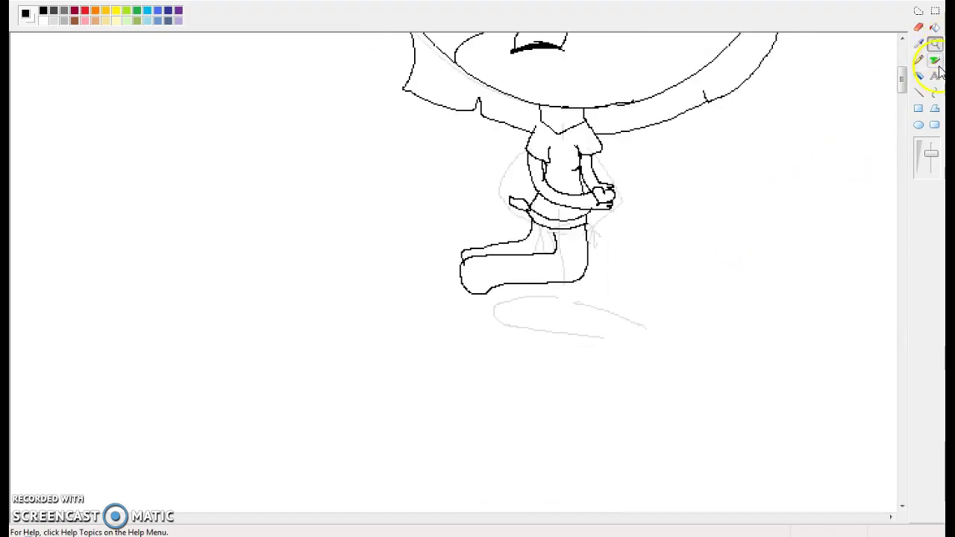
{"action": "scroll", "coordinate": [880, 98], "scroll_direction": "up", "scroll_amount": 6}
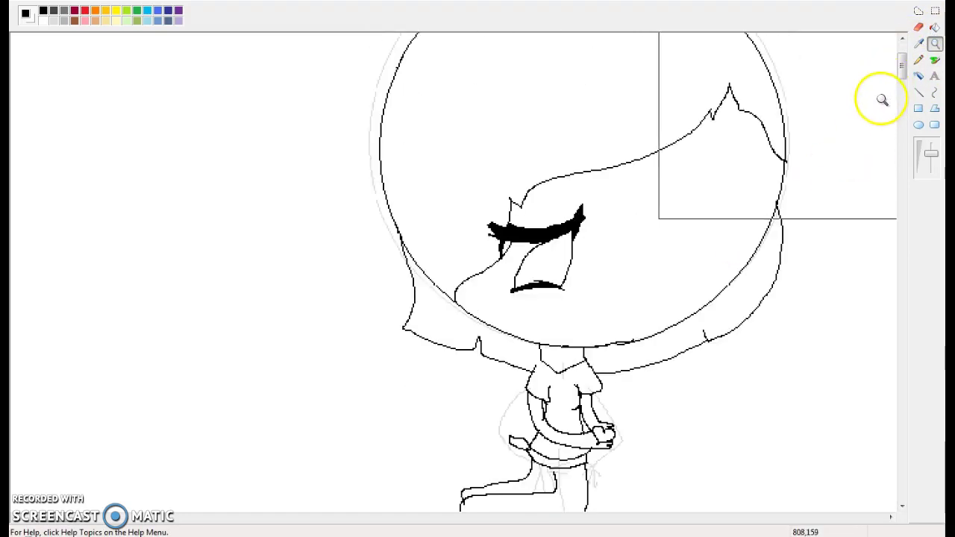
{"action": "left_click", "coordinate": [934, 61]}
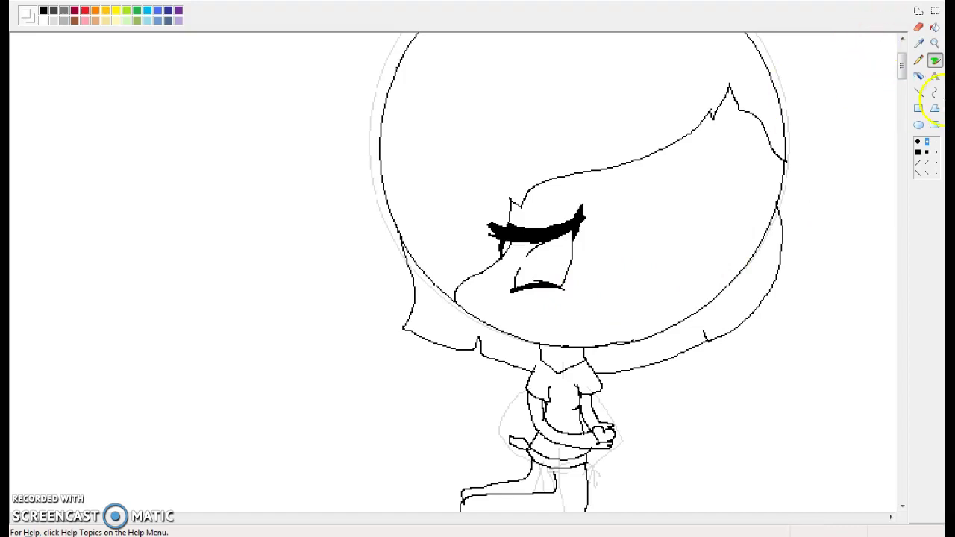
Step: Draw a short horizontal mouth low on the face with the black pencil, undoing the stray line across the cheek
{"action": "left_click", "coordinate": [920, 62]}
{"action": "left_click", "coordinate": [43, 10]}
{"action": "left_click_drag", "start_coordinate": [648, 250], "coordinate": [767, 209]}
{"action": "key", "text": "alt+e"}
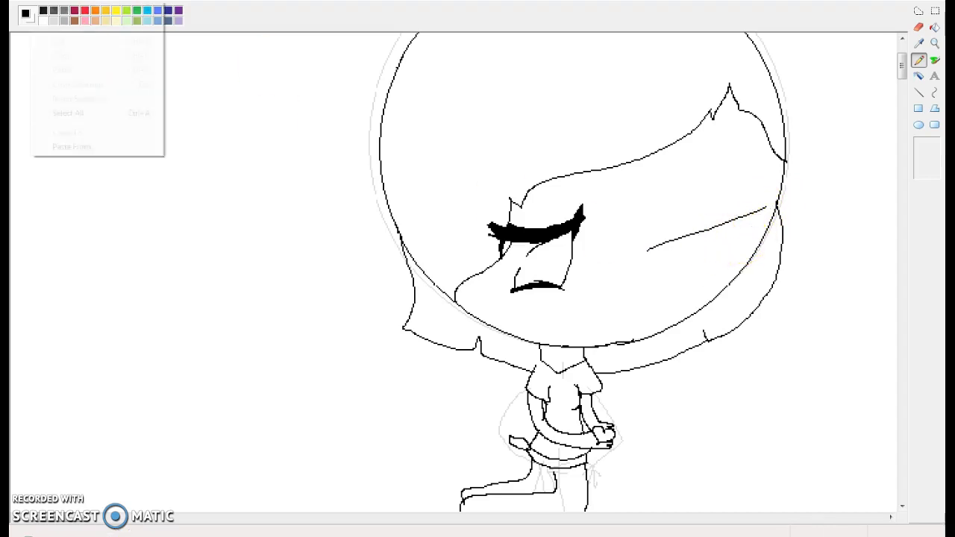
{"action": "left_click", "coordinate": [39, 10]}
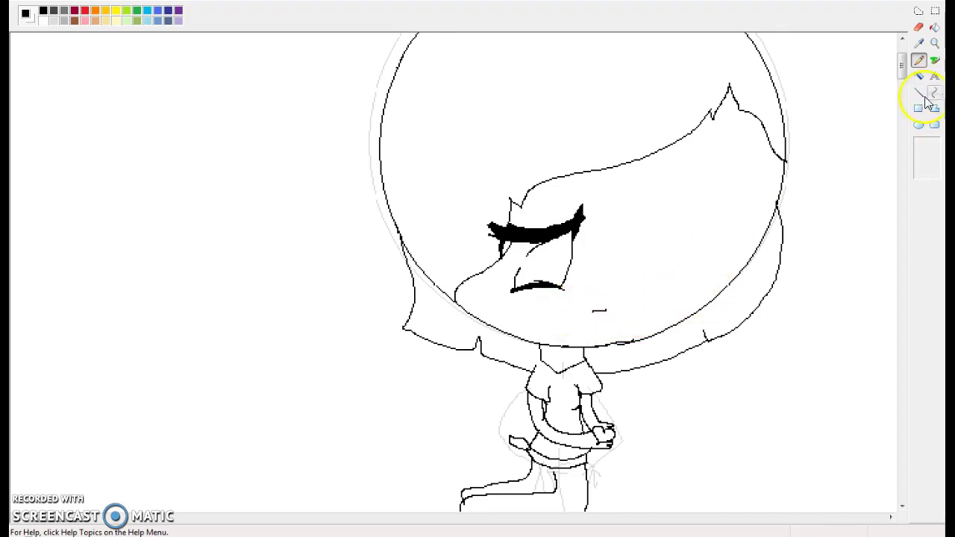
Step: Try to fill the hair area above the fringe with brown, and undo the fill
{"action": "scroll", "coordinate": [929, 90], "scroll_direction": "up", "scroll_amount": 3}
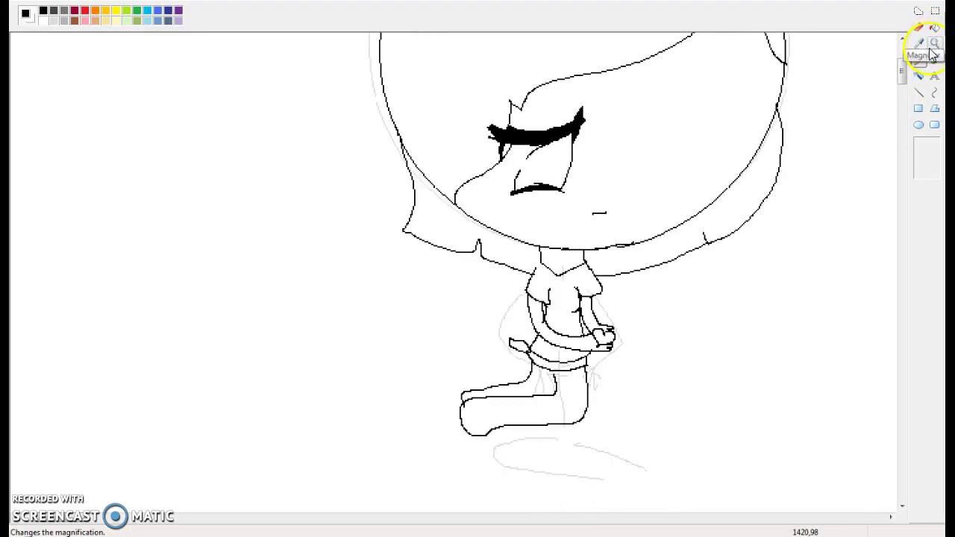
{"action": "scroll", "coordinate": [932, 54], "scroll_direction": "up", "scroll_amount": 5}
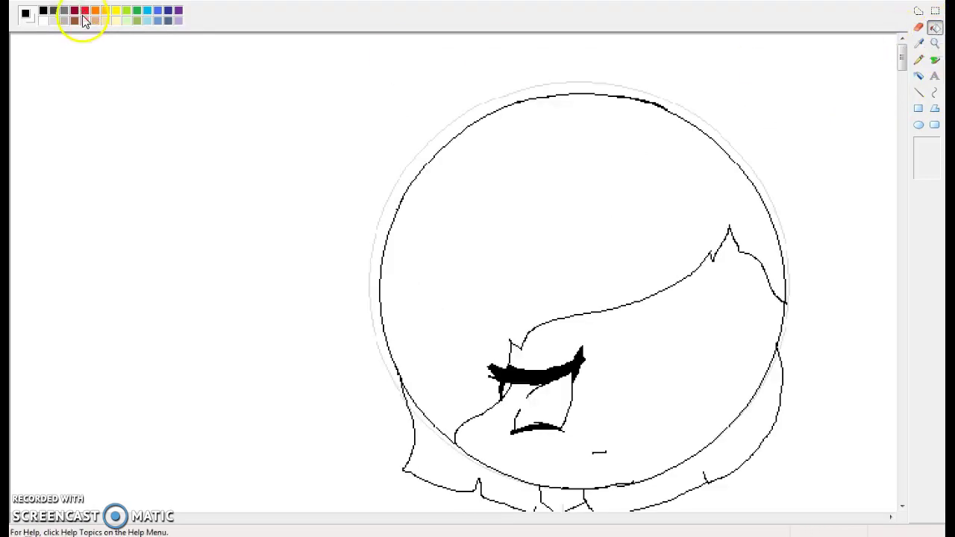
{"action": "left_click", "coordinate": [75, 22]}
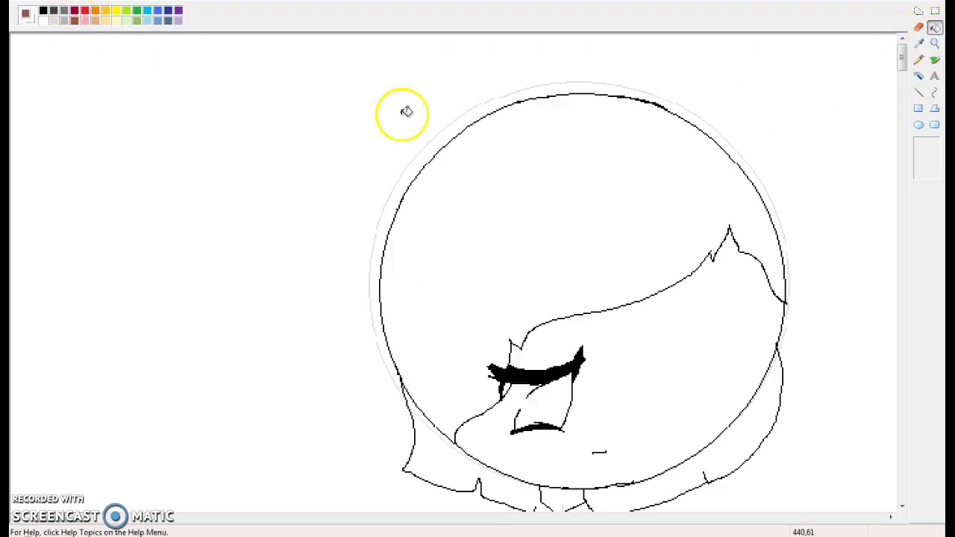
{"action": "left_click", "coordinate": [214, 37]}
{"action": "left_click", "coordinate": [59, 9]}
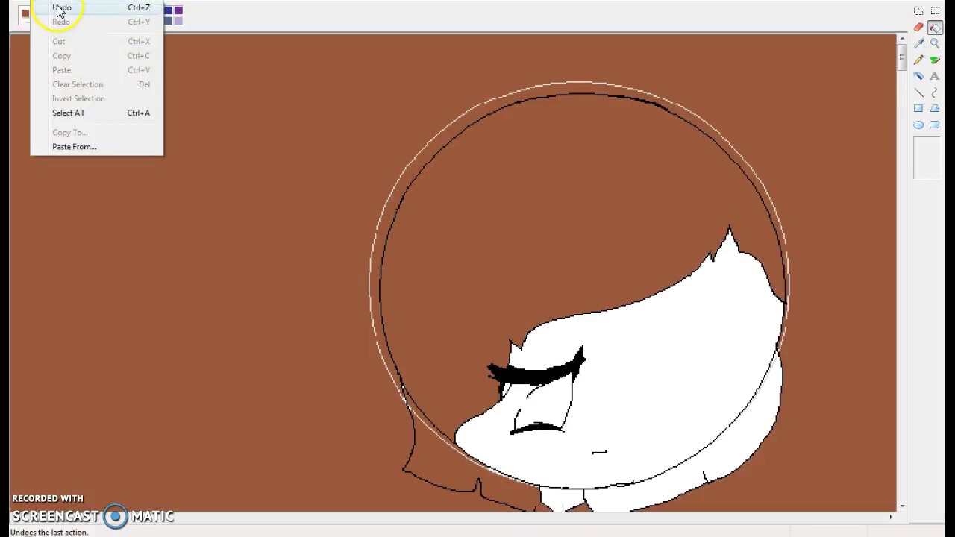
{"action": "left_click", "coordinate": [60, 9]}
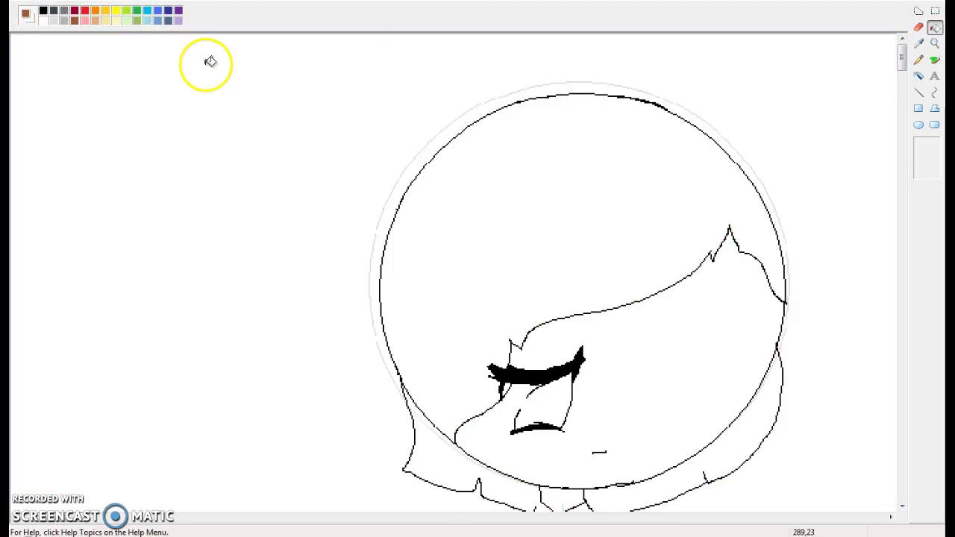
Step: Try to plug the gap in the head's upper left outline with a brown brush dot and fill the hair brown
{"action": "left_click", "coordinate": [936, 60]}
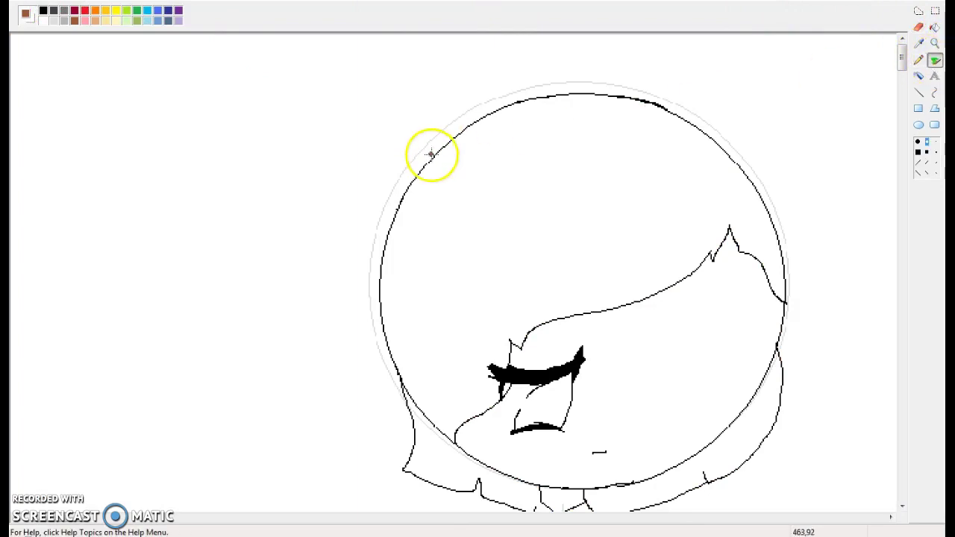
{"action": "left_click", "coordinate": [947, 65]}
{"action": "left_click", "coordinate": [935, 27]}
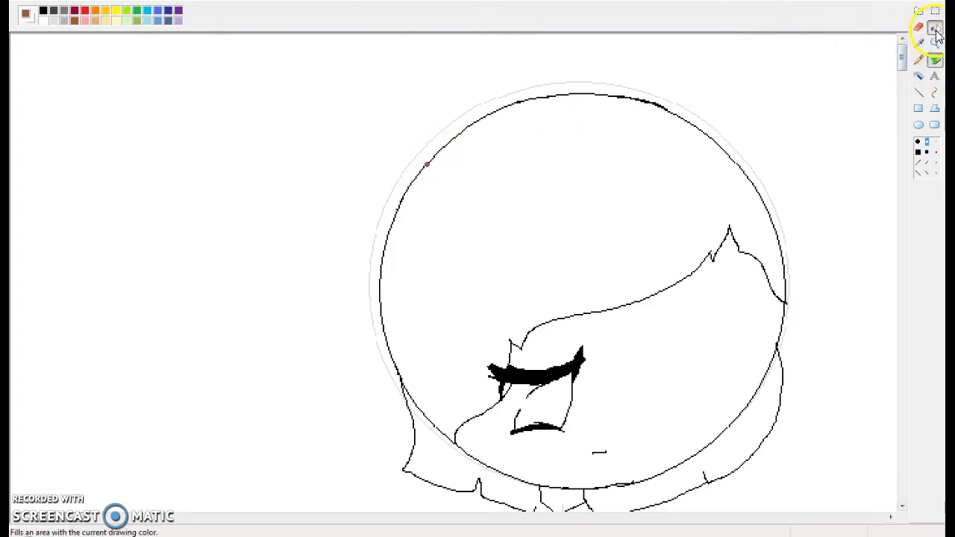
{"action": "left_click", "coordinate": [577, 217]}
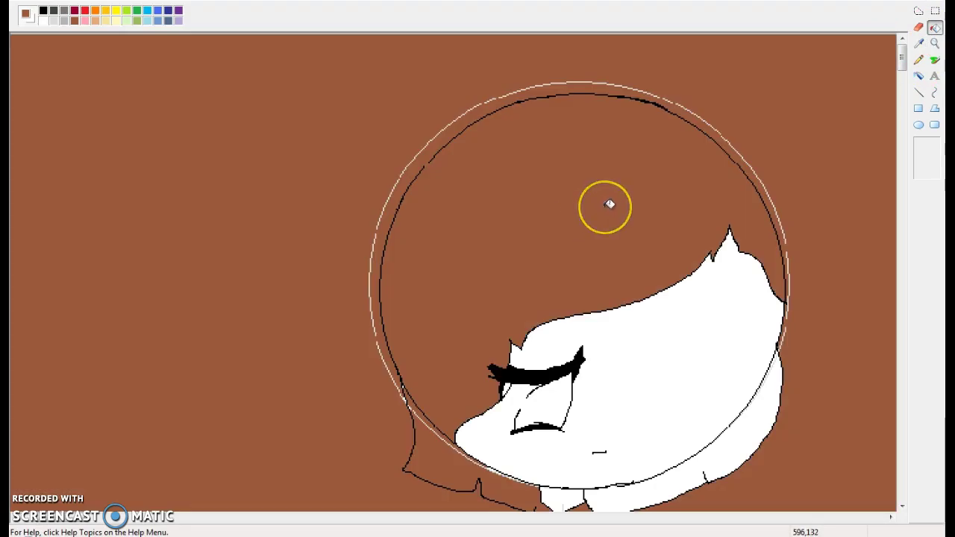
Step: Close the gap in the head's upper left outline with the black pencil and refill the brown background with white
{"action": "left_click", "coordinate": [919, 59]}
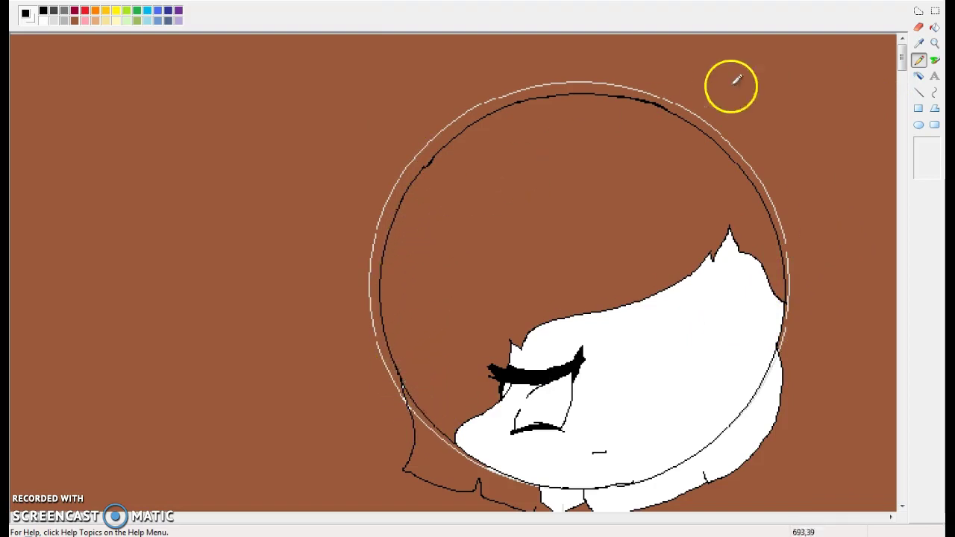
{"action": "left_click", "coordinate": [936, 26]}
{"action": "left_click", "coordinate": [44, 24]}
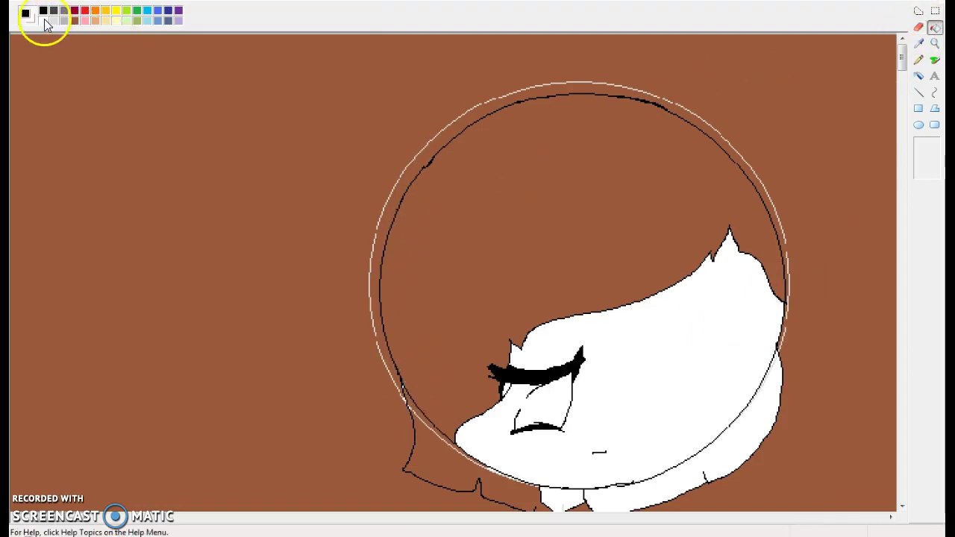
{"action": "left_click", "coordinate": [44, 22]}
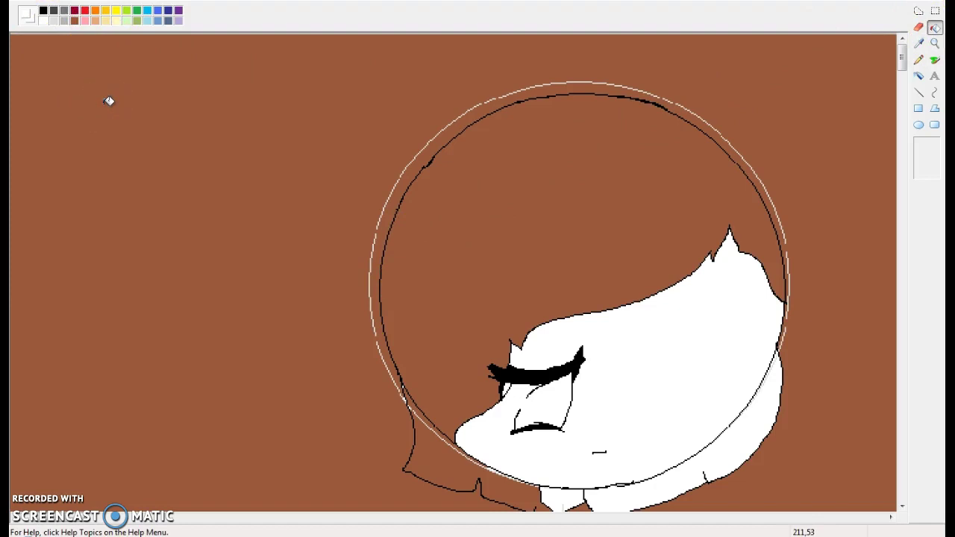
{"action": "left_click", "coordinate": [109, 101]}
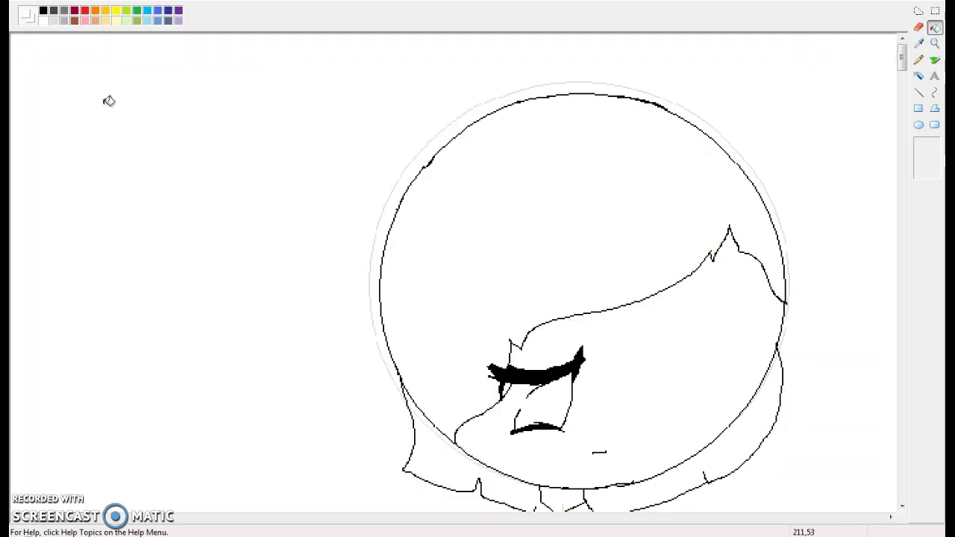
Step: Join the left shoulder line to the base of the neck with a black pencil stroke
{"action": "left_click", "coordinate": [918, 60]}
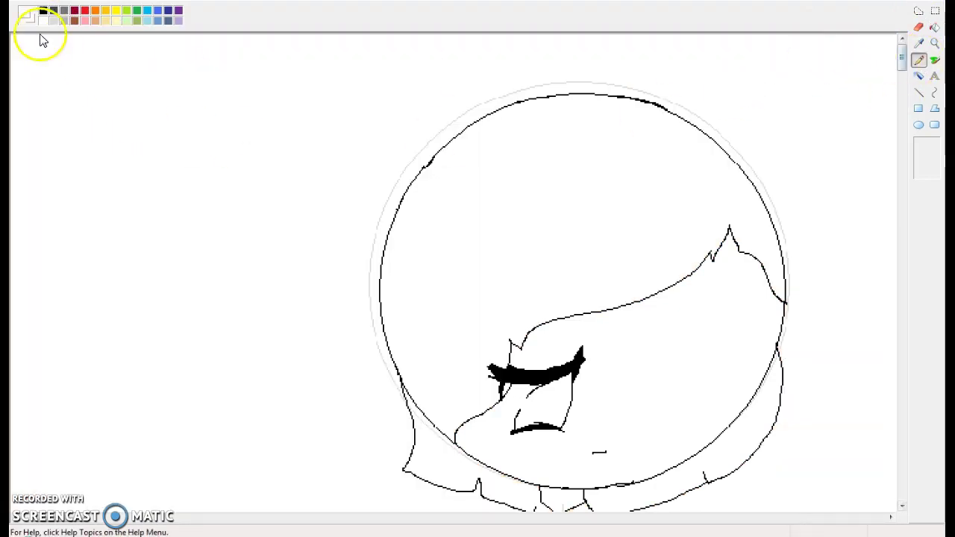
{"action": "left_click", "coordinate": [44, 10]}
{"action": "scroll", "coordinate": [365, 306], "scroll_direction": "down", "scroll_amount": 3}
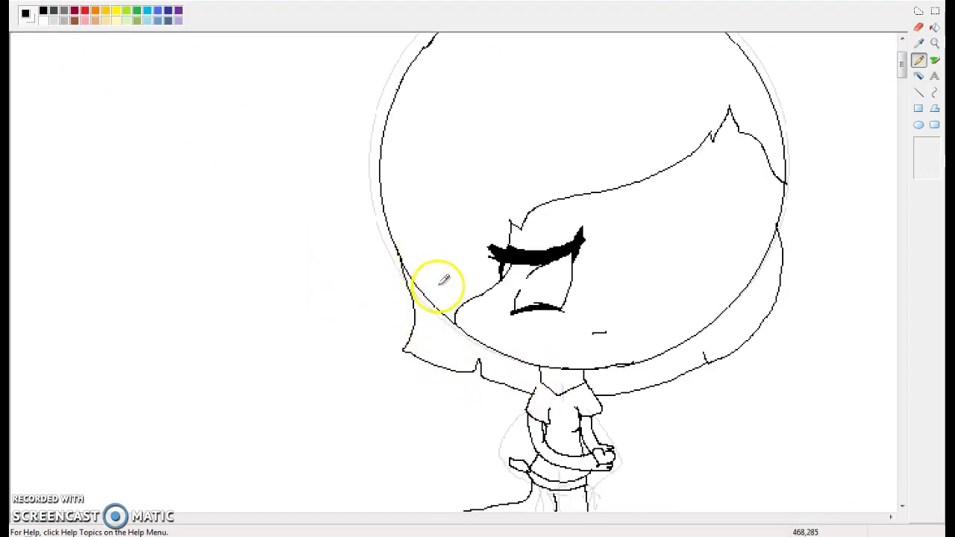
{"action": "scroll", "coordinate": [444, 281], "scroll_direction": "up", "scroll_amount": 3}
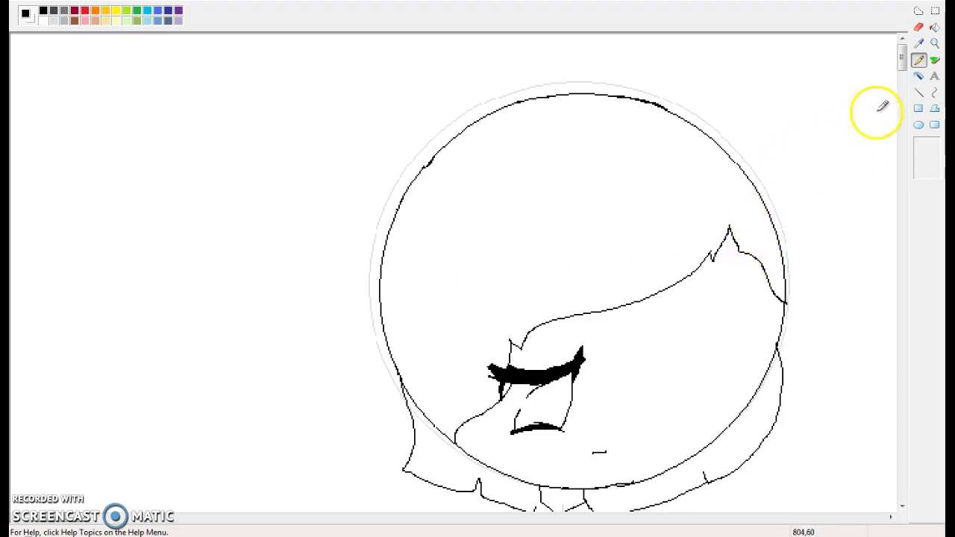
{"action": "left_click", "coordinate": [935, 43]}
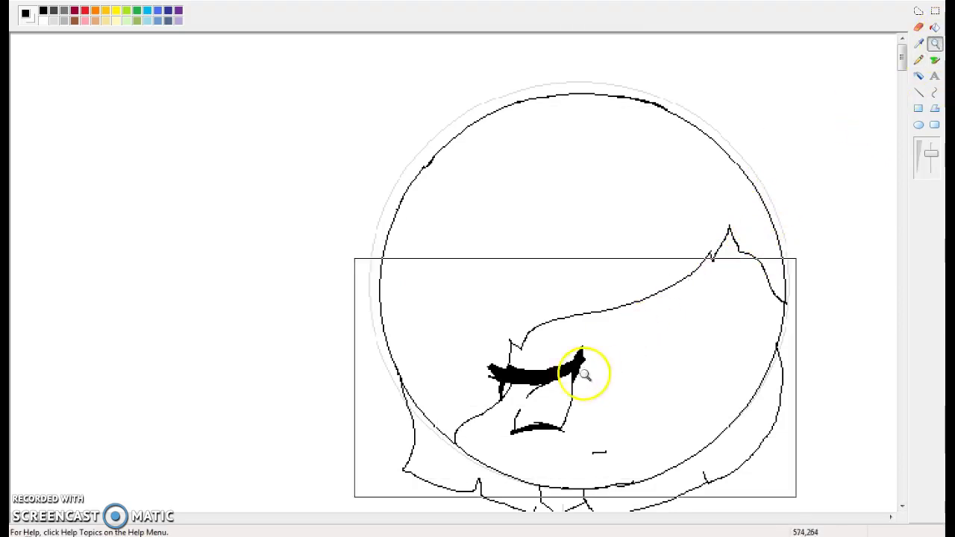
{"action": "left_click", "coordinate": [458, 425]}
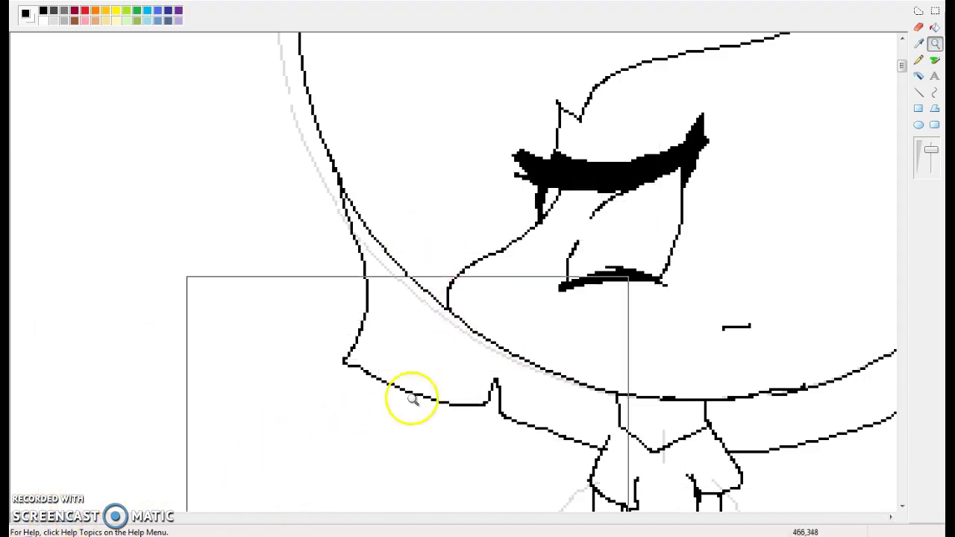
{"action": "scroll", "coordinate": [724, 326], "scroll_direction": "down", "scroll_amount": 3}
{"action": "scroll", "coordinate": [724, 327], "scroll_direction": "down", "scroll_amount": 3}
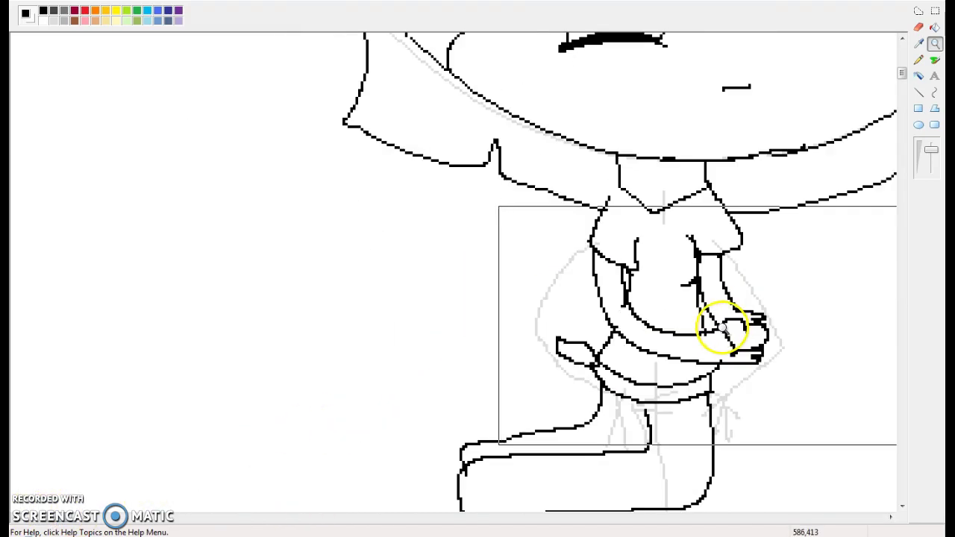
{"action": "scroll", "coordinate": [720, 328], "scroll_direction": "up", "scroll_amount": 6}
{"action": "left_click", "coordinate": [919, 61]}
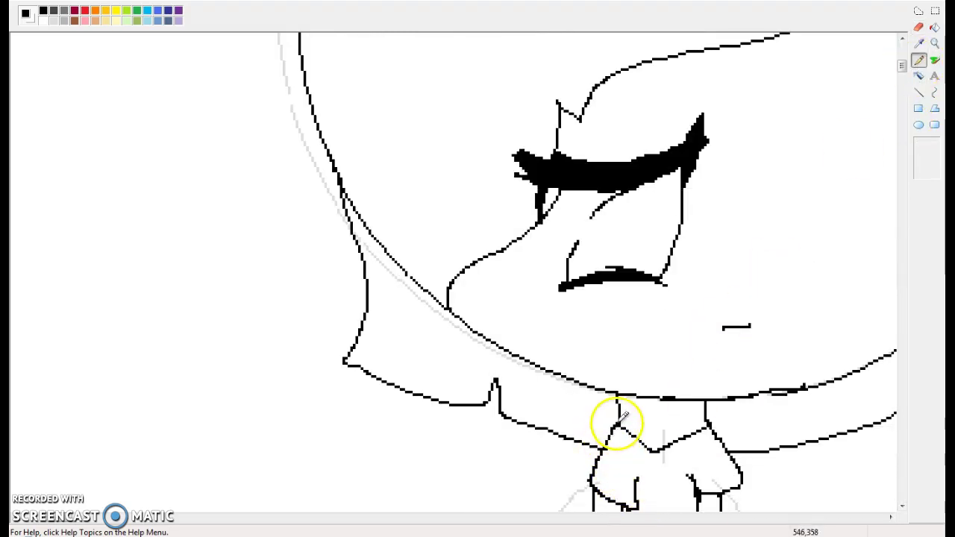
Step: Fill the hair above the fringe and the bobbed hair below the head with brown
{"action": "scroll", "coordinate": [617, 422], "scroll_direction": "up", "scroll_amount": 3}
{"action": "scroll", "coordinate": [580, 466], "scroll_direction": "down", "scroll_amount": 3}
{"action": "scroll", "coordinate": [579, 464], "scroll_direction": "up", "scroll_amount": 12}
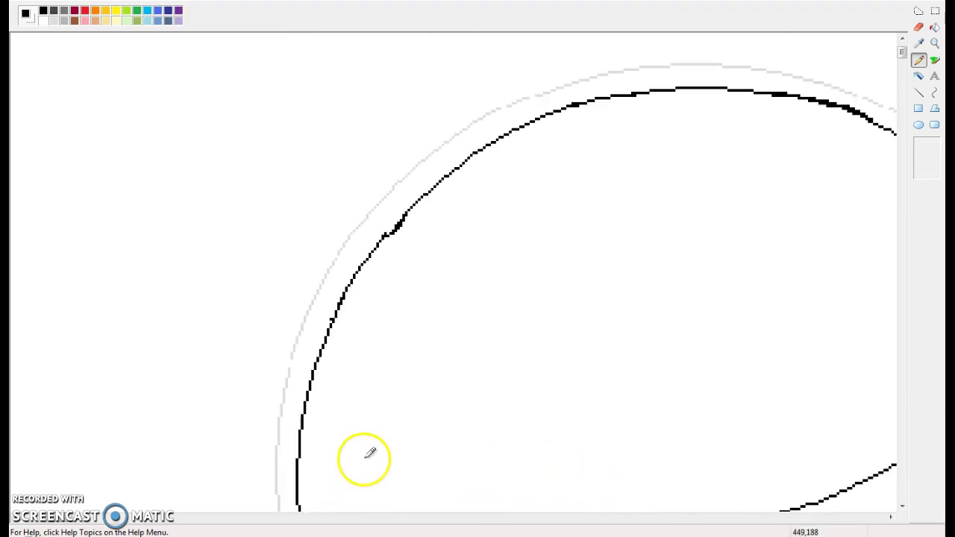
{"action": "scroll", "coordinate": [28, 522], "scroll_direction": "right", "scroll_amount": 12}
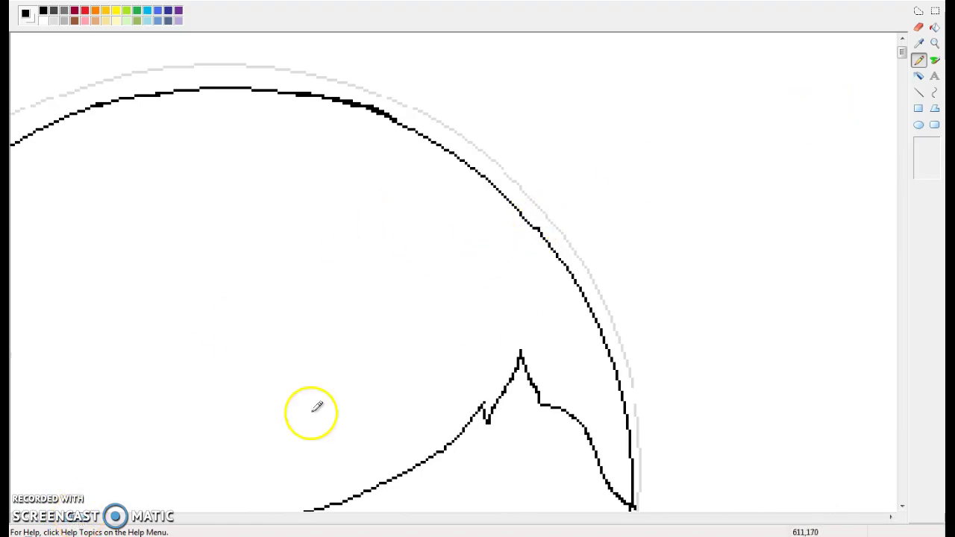
{"action": "left_click", "coordinate": [935, 27]}
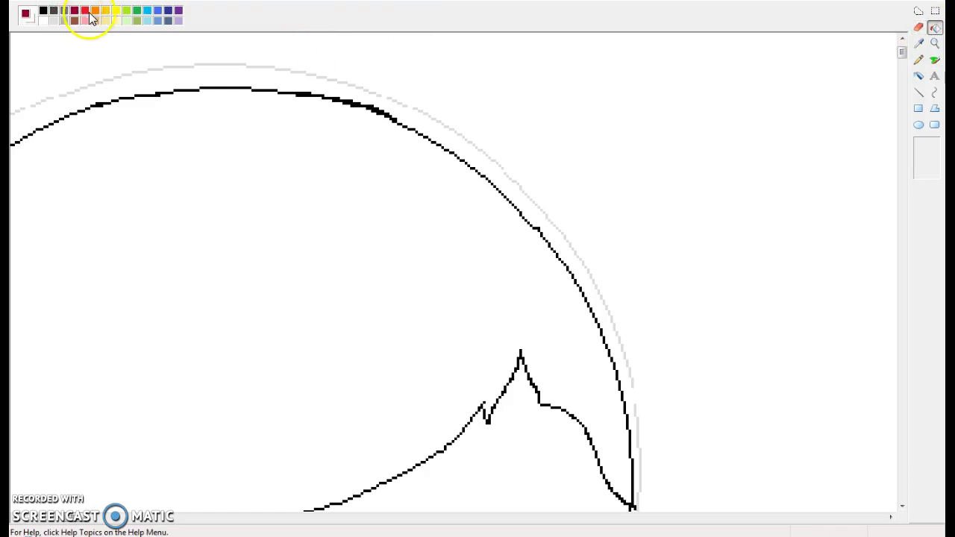
{"action": "left_click", "coordinate": [75, 23]}
{"action": "left_click", "coordinate": [152, 174]}
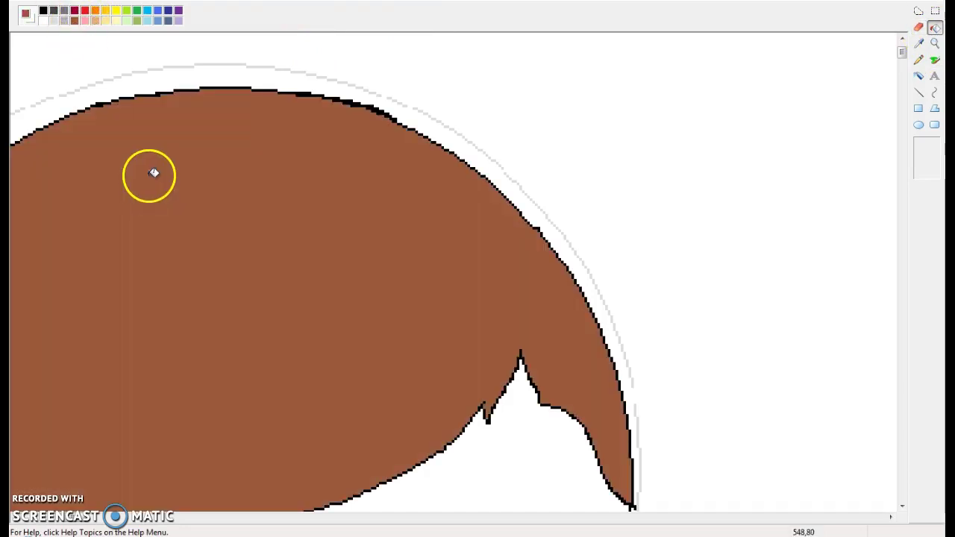
{"action": "scroll", "coordinate": [153, 173], "scroll_direction": "down", "scroll_amount": 10}
{"action": "left_click", "coordinate": [528, 321]}
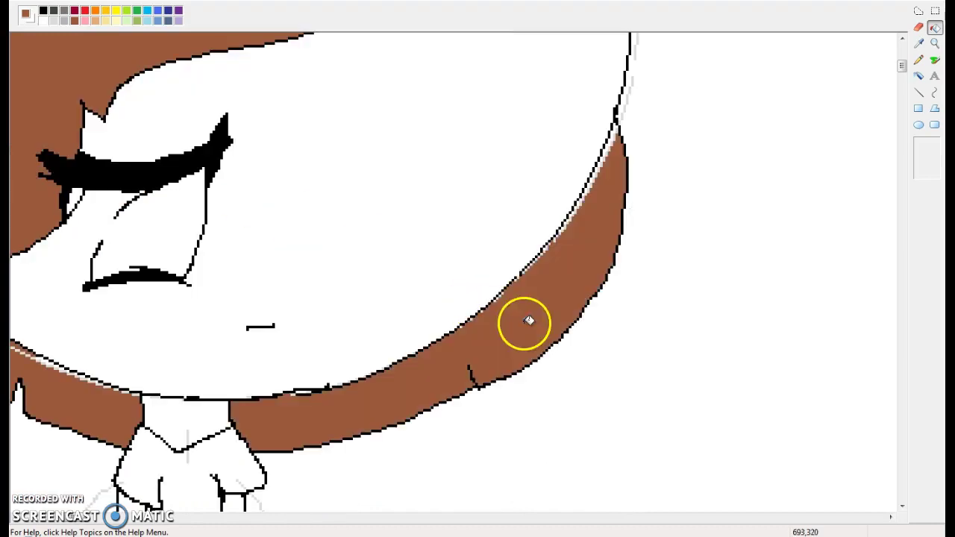
Step: Fill the brown hair with light grey to absorb the guide line across the left bob, and refill it brown
{"action": "left_click", "coordinate": [936, 44]}
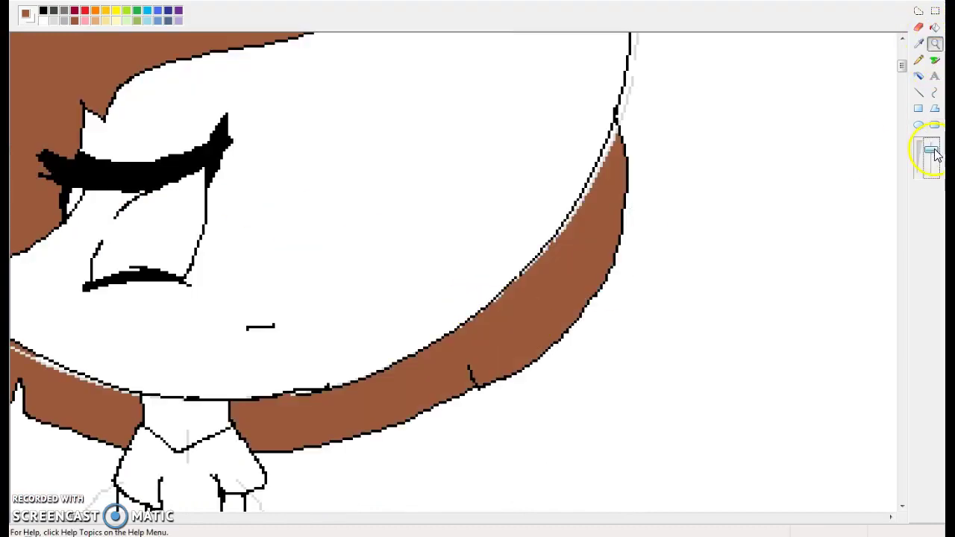
{"action": "left_click", "coordinate": [934, 155]}
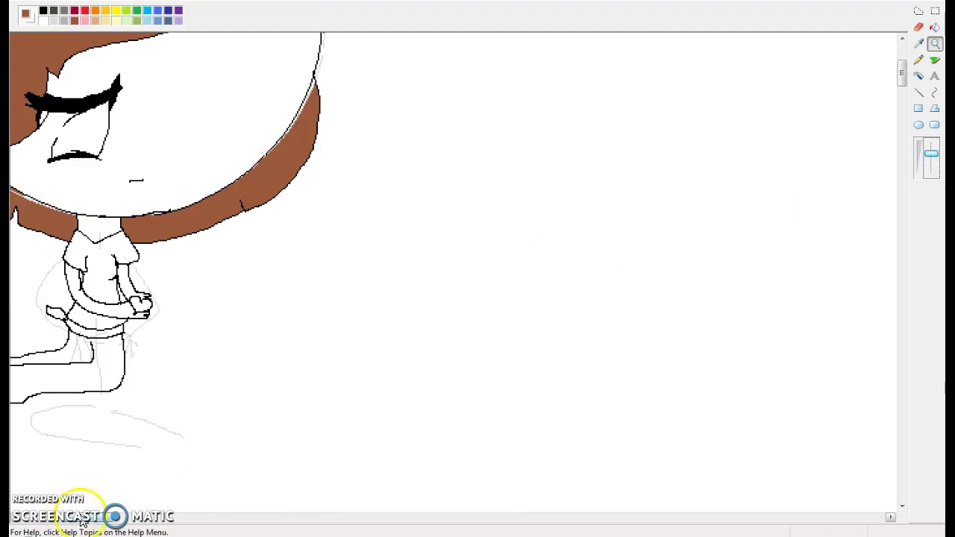
{"action": "left_click_drag", "start_coordinate": [903, 82], "coordinate": [903, 73]}
{"action": "left_click", "coordinate": [934, 28]}
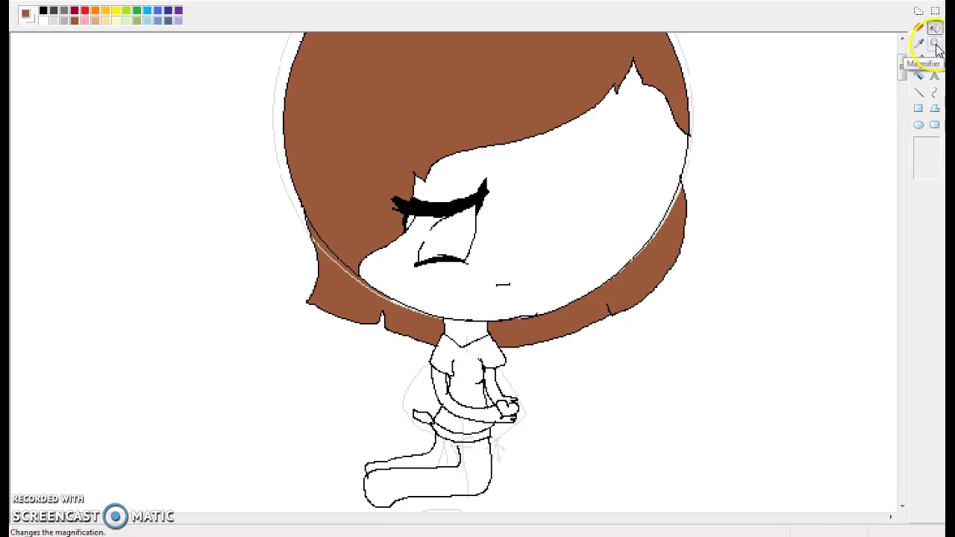
{"action": "left_click", "coordinate": [934, 42]}
{"action": "left_click", "coordinate": [423, 241]}
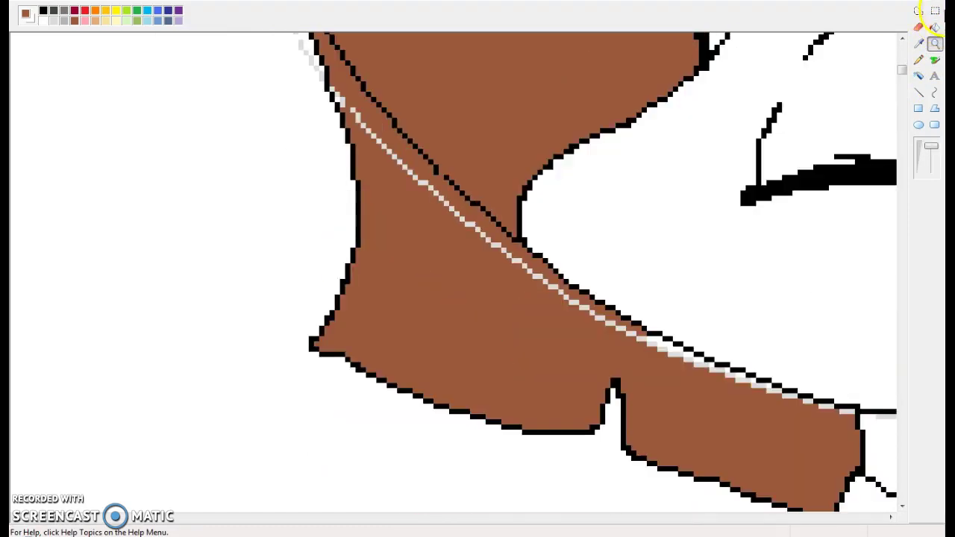
{"action": "left_click", "coordinate": [935, 59]}
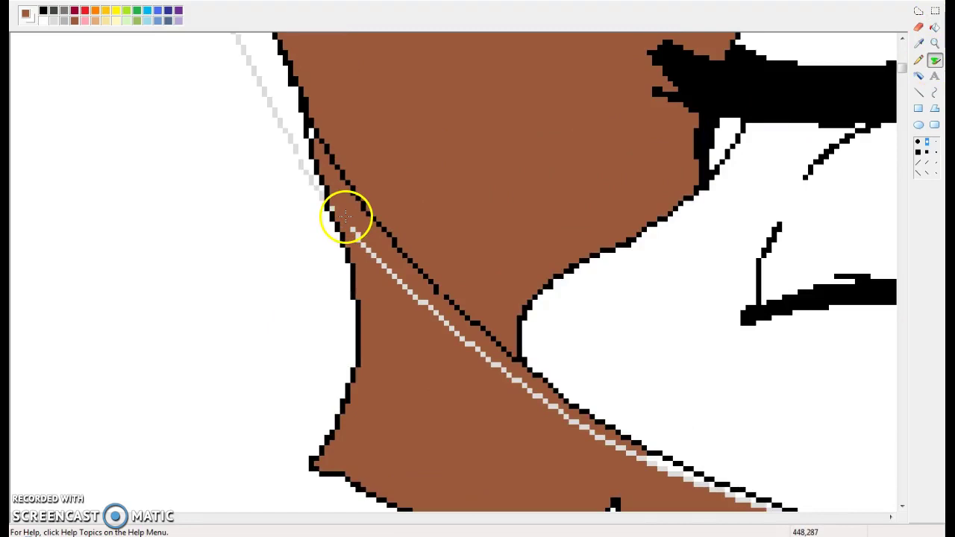
{"action": "scroll", "coordinate": [522, 298], "scroll_direction": "down", "scroll_amount": 3}
{"action": "left_click", "coordinate": [935, 27]}
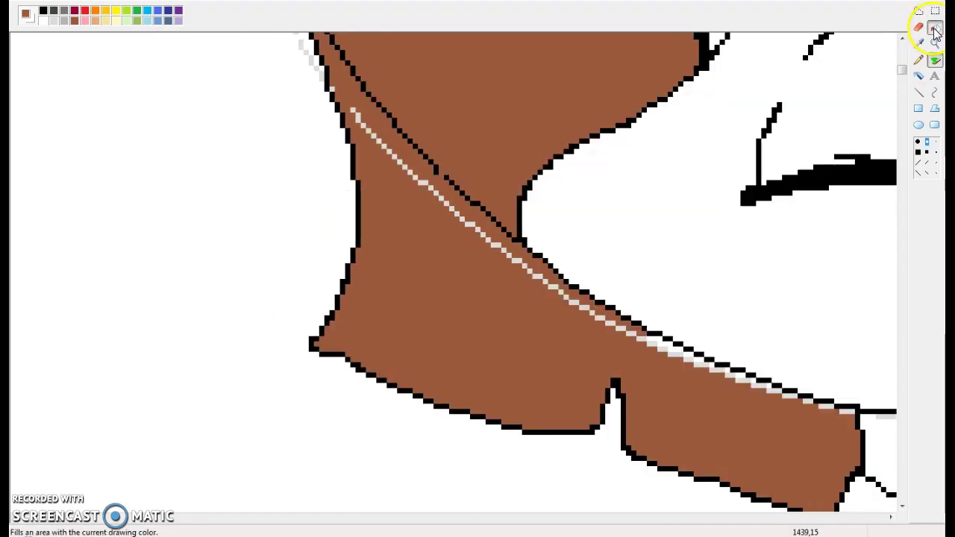
{"action": "left_click", "coordinate": [54, 21]}
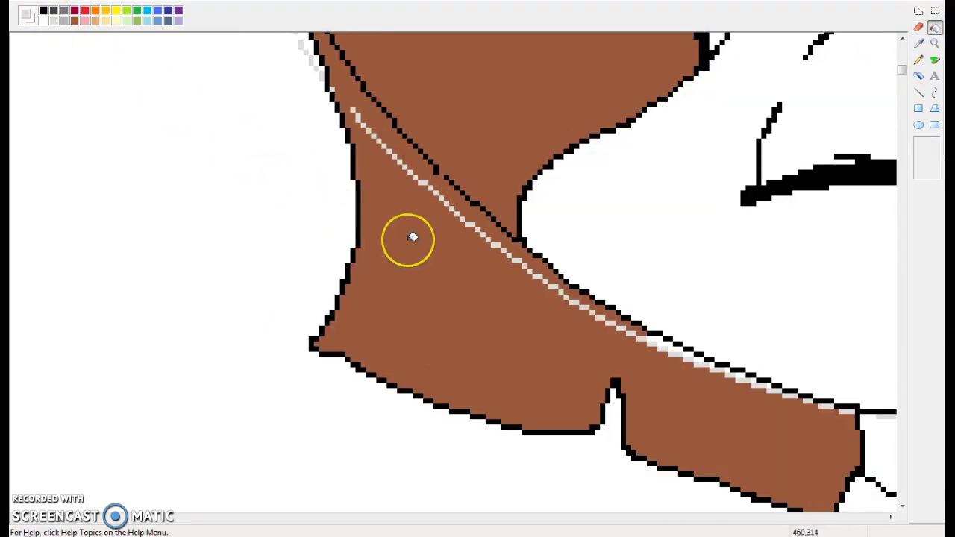
{"action": "left_click", "coordinate": [413, 236]}
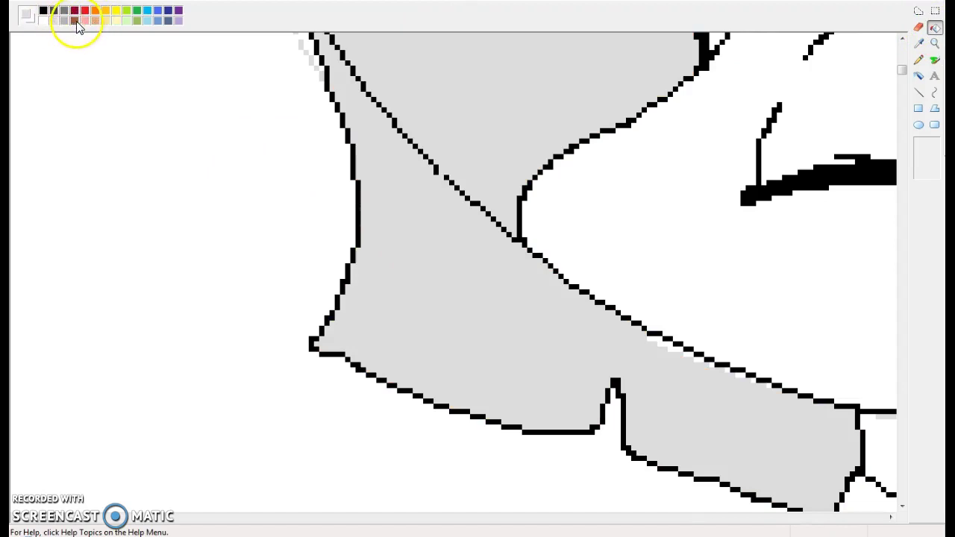
{"action": "left_click", "coordinate": [75, 21]}
{"action": "left_click", "coordinate": [438, 249]}
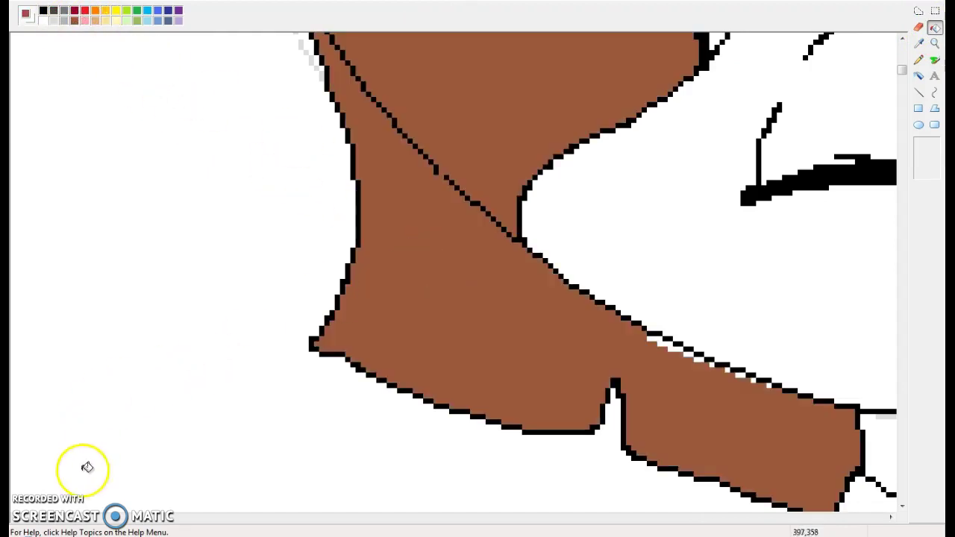
Step: Outline two large highlights on the upper hair with a light orange pencil, one above the fringe and one near the upper left edge
{"action": "left_click", "coordinate": [67, 518]}
{"action": "left_click_drag", "start_coordinate": [67, 518], "coordinate": [112, 518]}
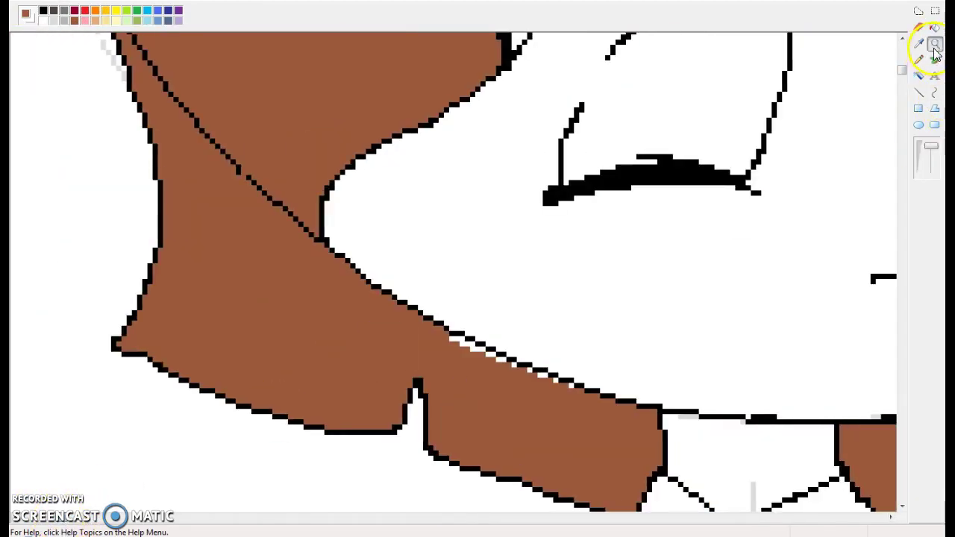
{"action": "left_click", "coordinate": [932, 149]}
{"action": "left_click", "coordinate": [936, 161]}
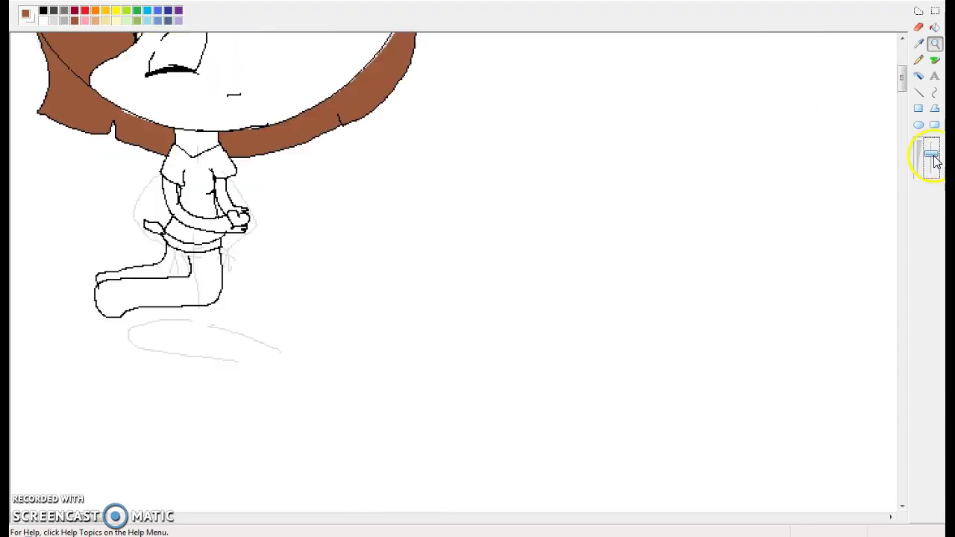
{"action": "mouse_move", "coordinate": [899, 82]}
{"action": "left_mouse_down"}
{"action": "mouse_move", "coordinate": [901, 72]}
{"action": "mouse_move", "coordinate": [906, 78]}
{"action": "left_mouse_up"}
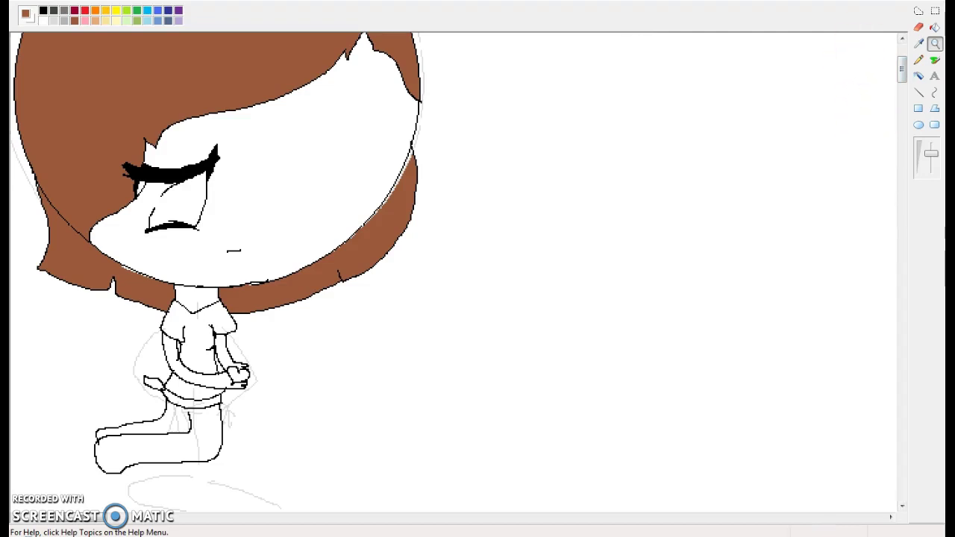
{"action": "left_click_drag", "start_coordinate": [902, 72], "coordinate": [905, 64]}
{"action": "left_click", "coordinate": [919, 60]}
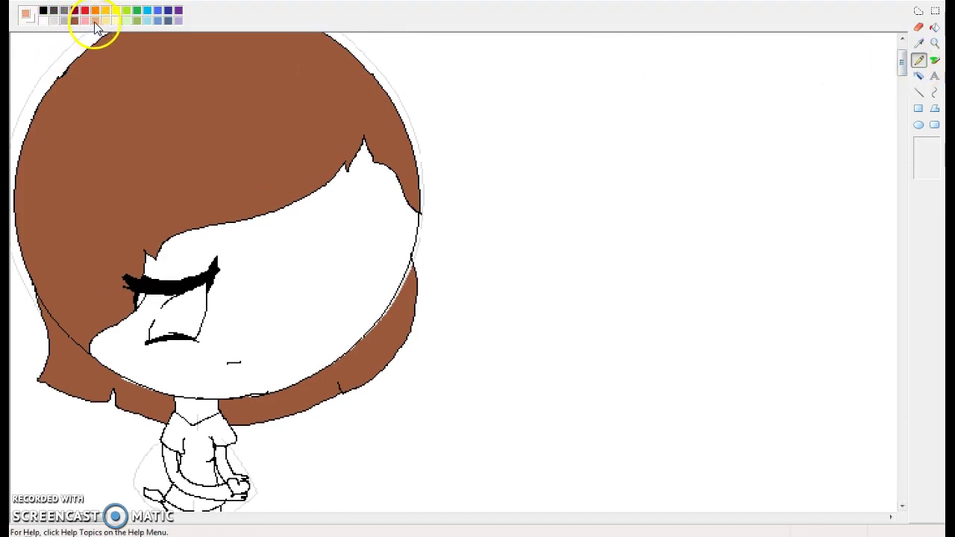
{"action": "mouse_move", "coordinate": [274, 150]}
{"action": "left_mouse_down"}
{"action": "mouse_move", "coordinate": [198, 179]}
{"action": "mouse_move", "coordinate": [170, 203]}
{"action": "mouse_move", "coordinate": [223, 198]}
{"action": "mouse_move", "coordinate": [263, 178]}
{"action": "mouse_move", "coordinate": [282, 147]}
{"action": "left_mouse_up"}
{"action": "scroll", "coordinate": [276, 154], "scroll_direction": "up", "scroll_amount": 3}
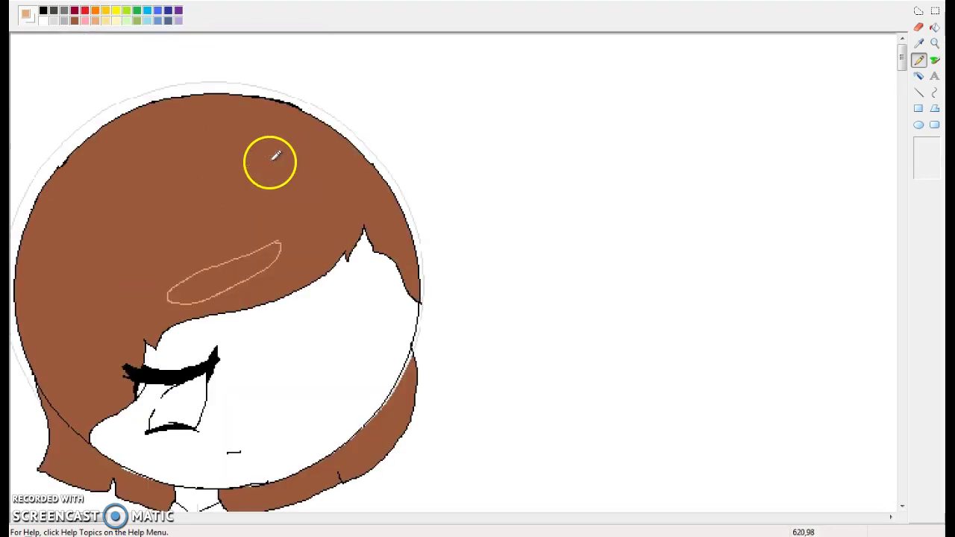
{"action": "mouse_move", "coordinate": [49, 294]}
{"action": "left_mouse_down"}
{"action": "mouse_move", "coordinate": [71, 209]}
{"action": "mouse_move", "coordinate": [99, 178]}
{"action": "mouse_move", "coordinate": [143, 144]}
{"action": "mouse_move", "coordinate": [175, 139]}
{"action": "mouse_move", "coordinate": [195, 151]}
{"action": "mouse_move", "coordinate": [189, 175]}
{"action": "mouse_move", "coordinate": [51, 285]}
{"action": "left_mouse_up"}
Step: Outline four small light orange highlights along the bobbed hair, two on each side of the neck
{"action": "scroll", "coordinate": [52, 284], "scroll_direction": "down", "scroll_amount": 8}
{"action": "mouse_move", "coordinate": [64, 203]}
{"action": "left_mouse_down"}
{"action": "mouse_move", "coordinate": [68, 218]}
{"action": "mouse_move", "coordinate": [58, 217]}
{"action": "mouse_move", "coordinate": [74, 224]}
{"action": "mouse_move", "coordinate": [76, 194]}
{"action": "left_mouse_up"}
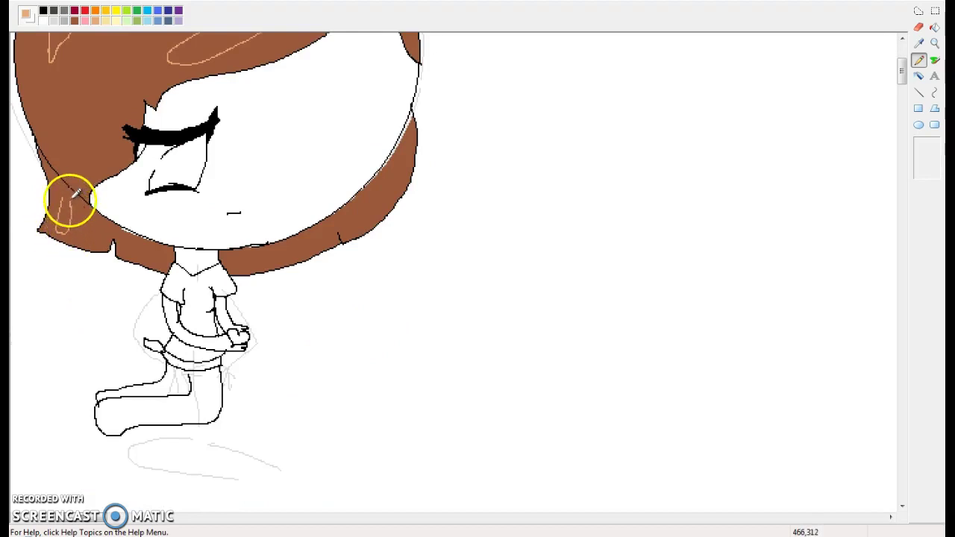
{"action": "mouse_move", "coordinate": [119, 238]}
{"action": "left_mouse_down"}
{"action": "mouse_move", "coordinate": [122, 231]}
{"action": "mouse_move", "coordinate": [125, 254]}
{"action": "mouse_move", "coordinate": [127, 234]}
{"action": "left_mouse_up"}
{"action": "mouse_move", "coordinate": [318, 233]}
{"action": "left_mouse_down"}
{"action": "mouse_move", "coordinate": [324, 248]}
{"action": "mouse_move", "coordinate": [331, 225]}
{"action": "left_mouse_up"}
{"action": "mouse_move", "coordinate": [386, 196]}
{"action": "left_mouse_down"}
{"action": "mouse_move", "coordinate": [380, 207]}
{"action": "mouse_move", "coordinate": [403, 172]}
{"action": "left_mouse_up"}
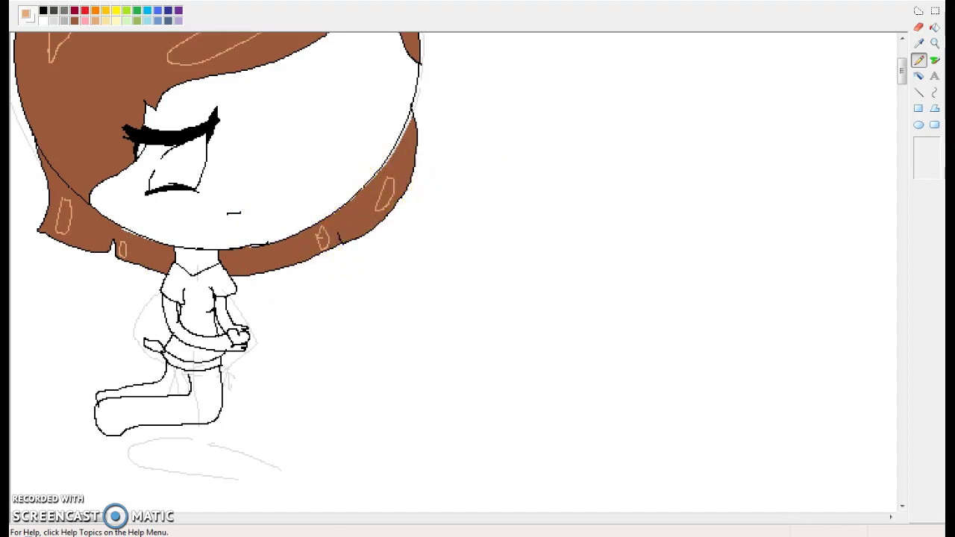
Step: Fill the two small highlight outlines in the right side of the bob with light orange
{"action": "left_click", "coordinate": [936, 28]}
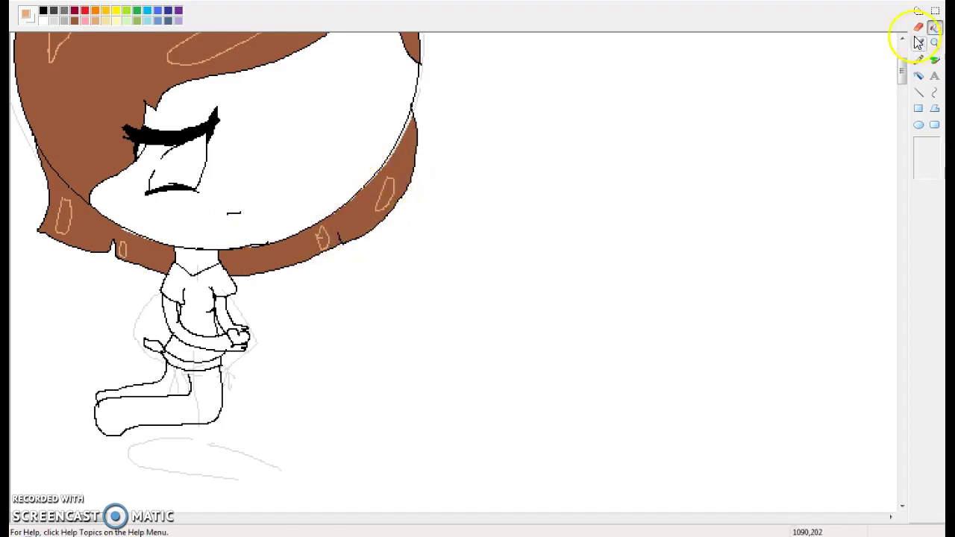
{"action": "left_click", "coordinate": [389, 193]}
{"action": "left_click", "coordinate": [325, 238]}
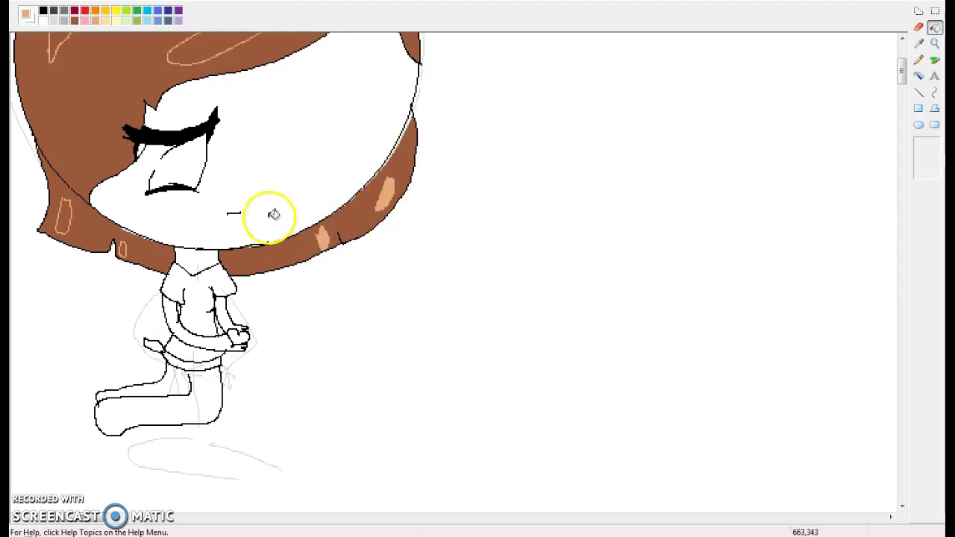
{"action": "left_click", "coordinate": [71, 216]}
{"action": "scroll", "coordinate": [78, 218], "scroll_direction": "up", "scroll_amount": 3}
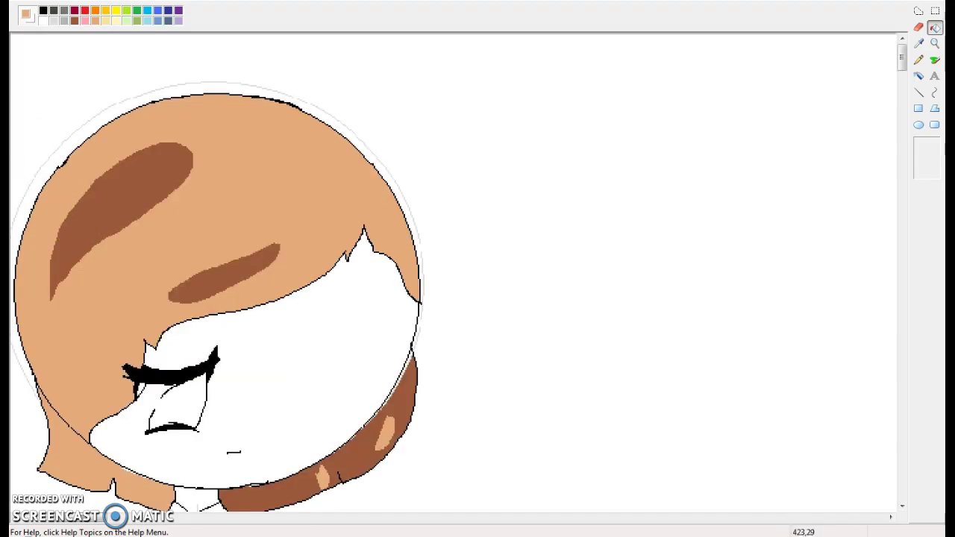
{"action": "key", "text": "alt+e"}
{"action": "left_click", "coordinate": [56, 11]}
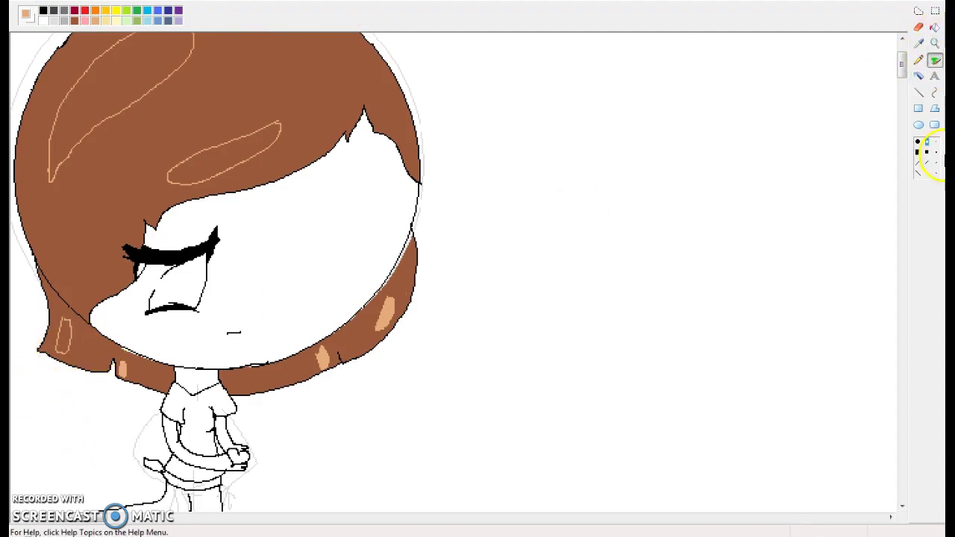
Step: Paint in the far left bob highlight with the largest round brush and fill the two large upper highlights with light orange
{"action": "left_click", "coordinate": [919, 142]}
{"action": "left_click_drag", "start_coordinate": [59, 341], "coordinate": [65, 322]}
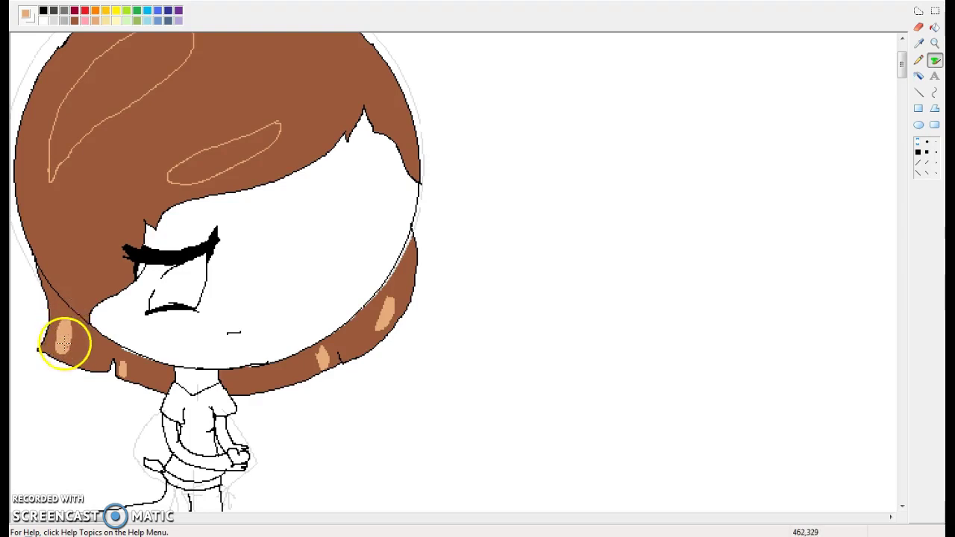
{"action": "scroll", "coordinate": [179, 247], "scroll_direction": "up", "scroll_amount": 3}
{"action": "left_click", "coordinate": [935, 28]}
{"action": "left_click", "coordinate": [128, 186]}
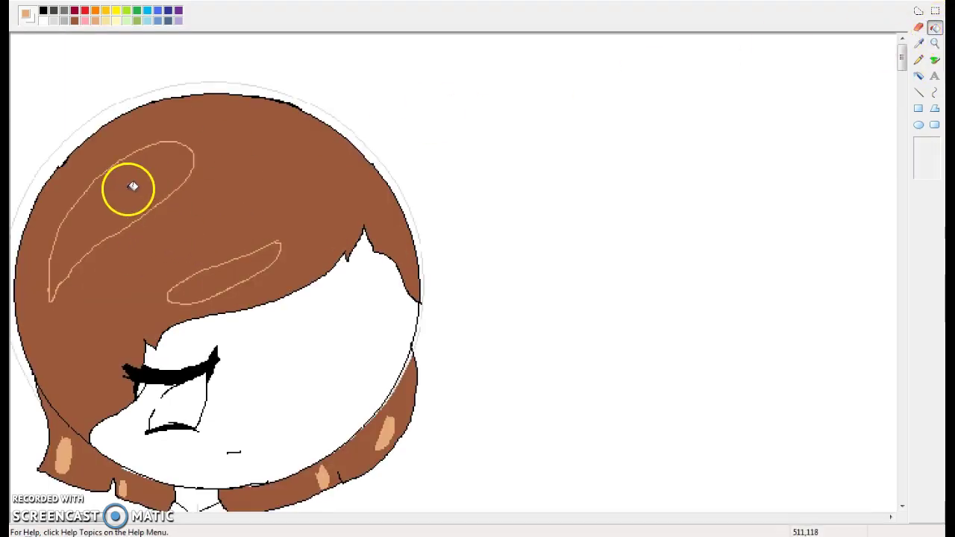
{"action": "left_click", "coordinate": [257, 264]}
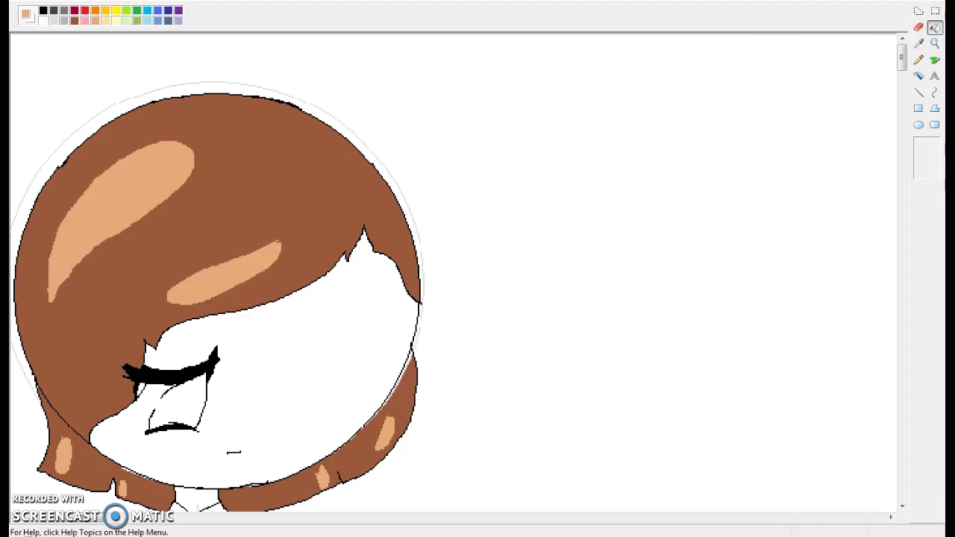
Step: Brush small light orange highlights onto the hair at the right end of the fringe and beside the left eyelash
{"action": "left_click", "coordinate": [935, 60]}
{"action": "left_click_drag", "start_coordinate": [383, 231], "coordinate": [384, 235]}
{"action": "left_click_drag", "start_coordinate": [110, 358], "coordinate": [100, 396]}
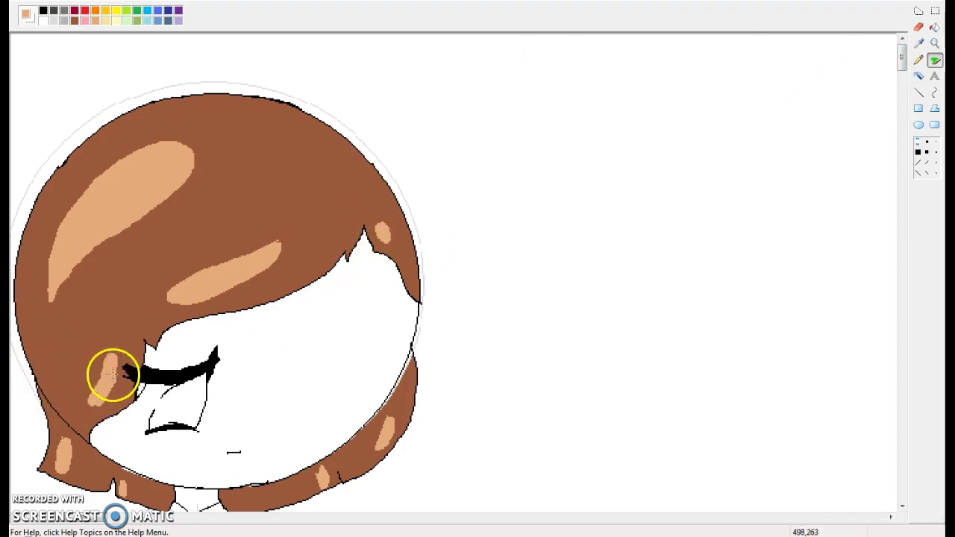
Step: Fill the face and the neck with a pale yellow skin colour
{"action": "scroll", "coordinate": [179, 329], "scroll_direction": "down", "scroll_amount": 3}
{"action": "scroll", "coordinate": [218, 286], "scroll_direction": "up", "scroll_amount": 2}
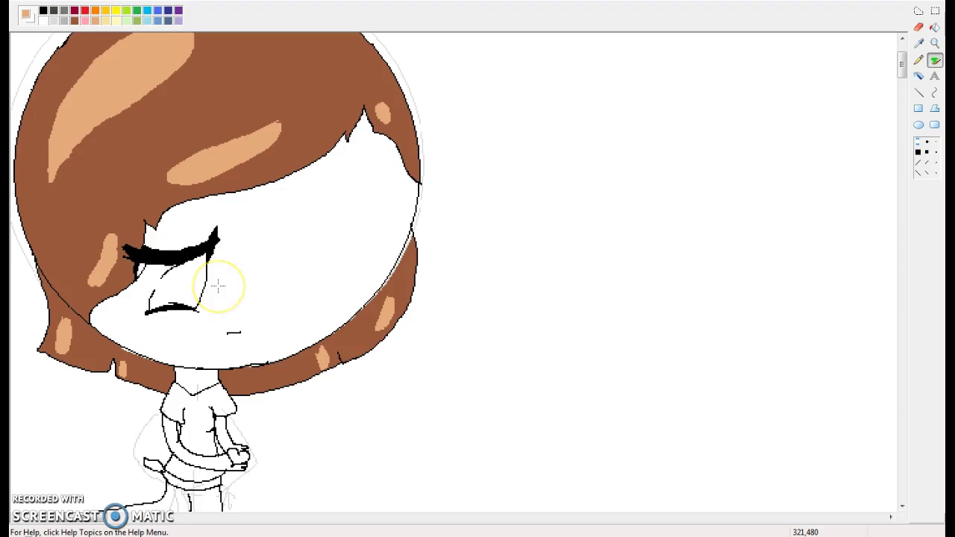
{"action": "scroll", "coordinate": [222, 280], "scroll_direction": "down", "scroll_amount": 2}
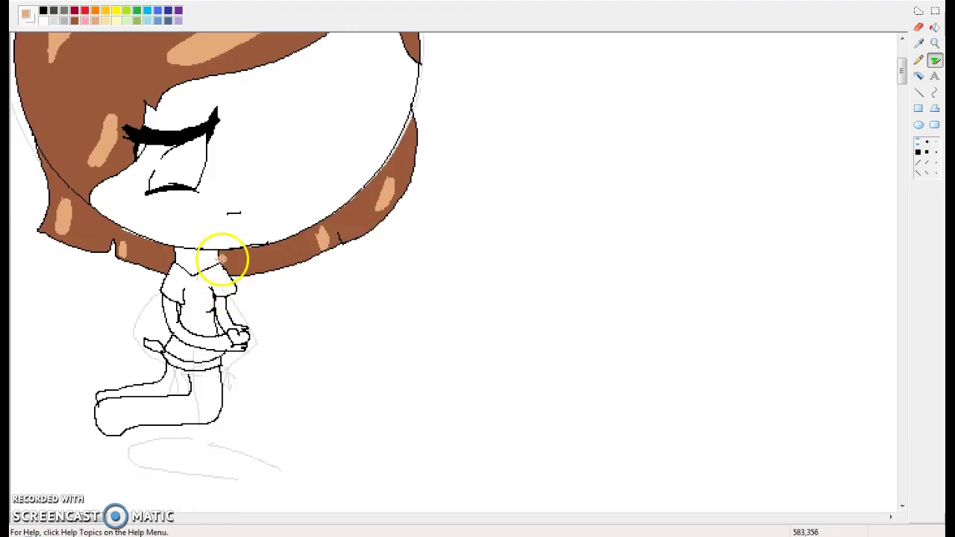
{"action": "scroll", "coordinate": [224, 224], "scroll_direction": "up", "scroll_amount": 4}
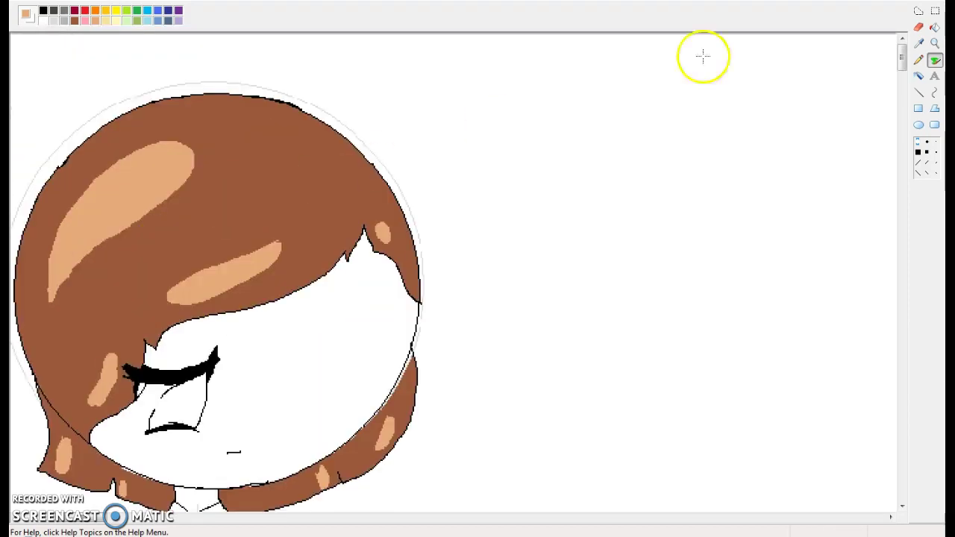
{"action": "scroll", "coordinate": [704, 58], "scroll_direction": "down", "scroll_amount": 4}
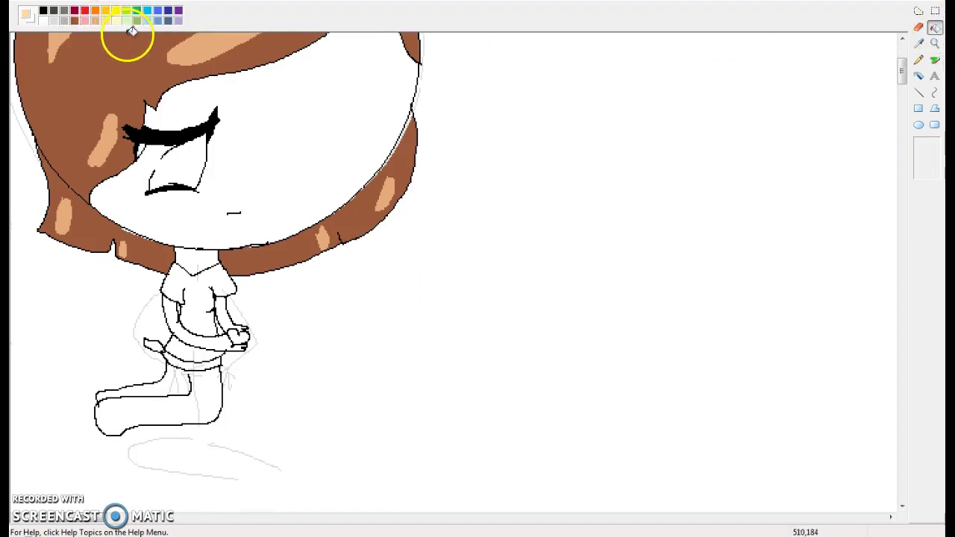
{"action": "left_click", "coordinate": [120, 21]}
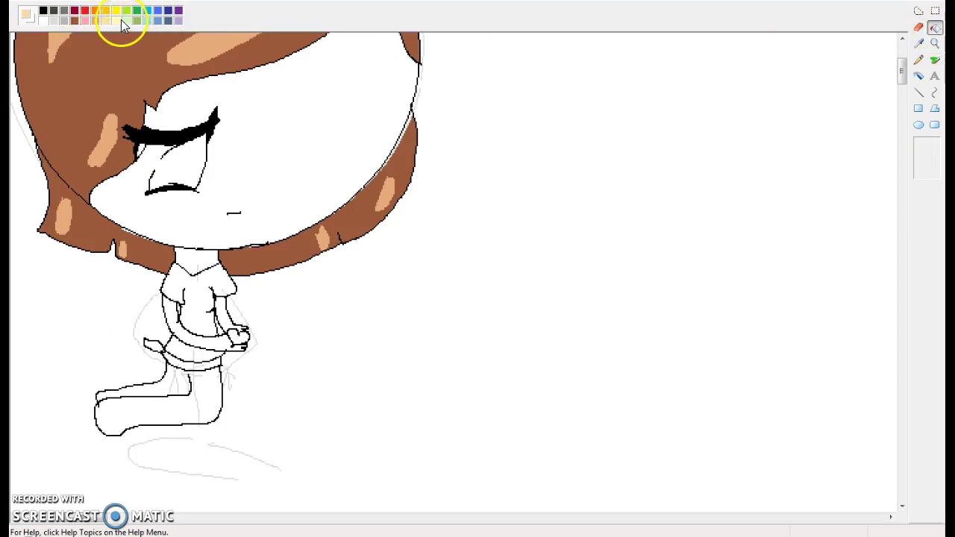
{"action": "left_click", "coordinate": [257, 95]}
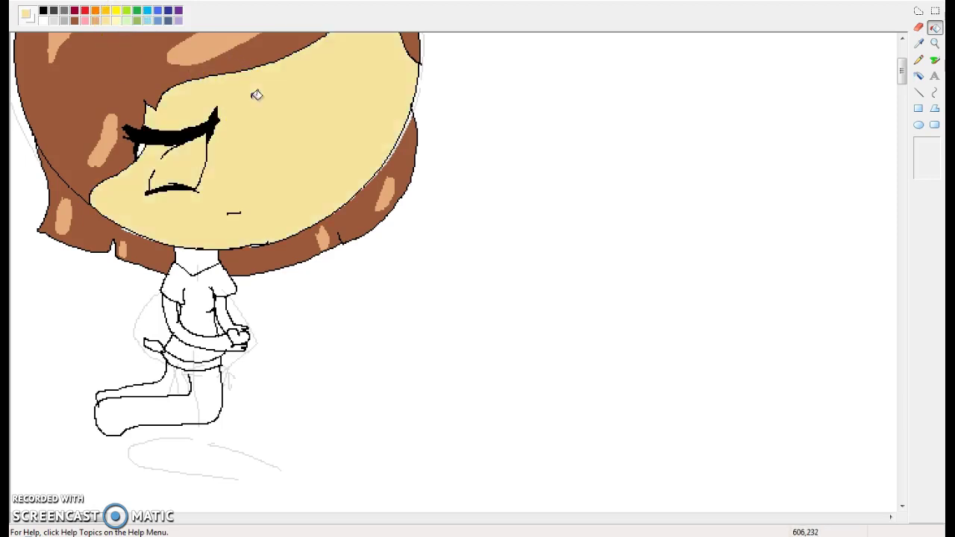
{"action": "left_click", "coordinate": [203, 256]}
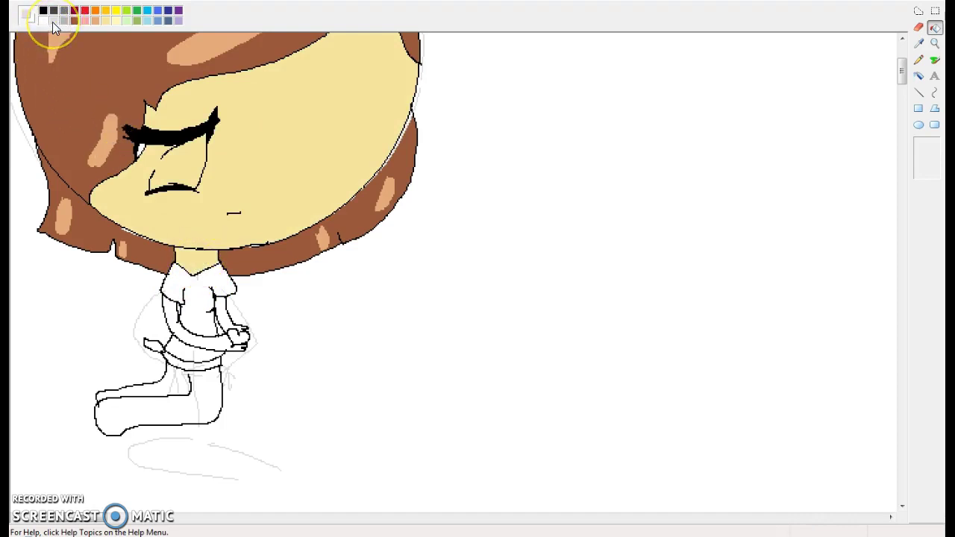
Step: Fill the neck and arms with light grey to even out the areas, and refill them with the pale yellow skin colour
{"action": "left_click", "coordinate": [211, 258]}
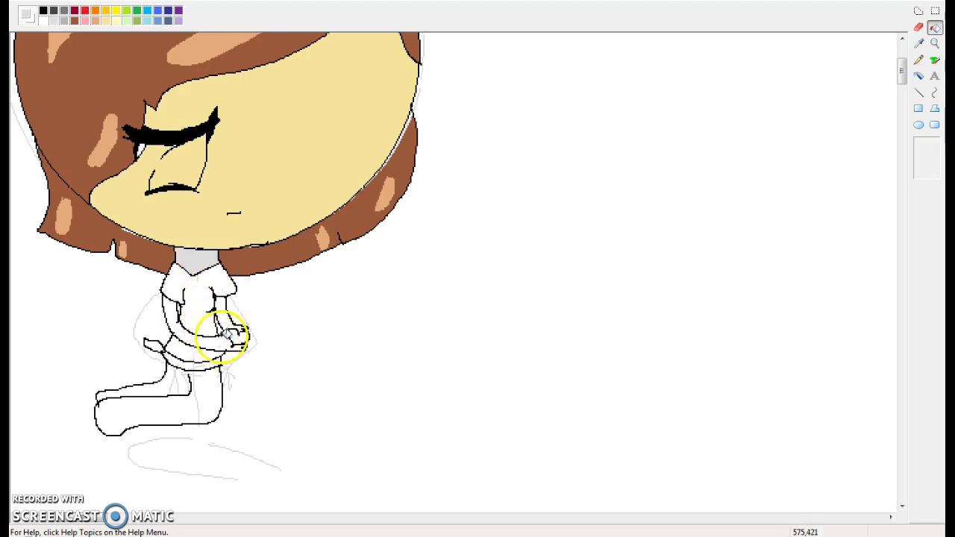
{"action": "left_click", "coordinate": [228, 321]}
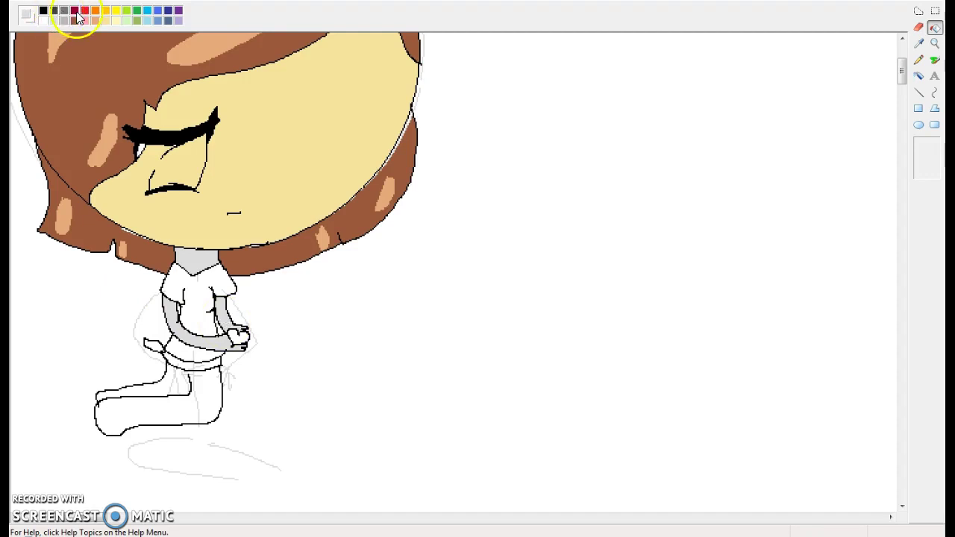
{"action": "left_click", "coordinate": [195, 261]}
{"action": "left_click", "coordinate": [232, 332]}
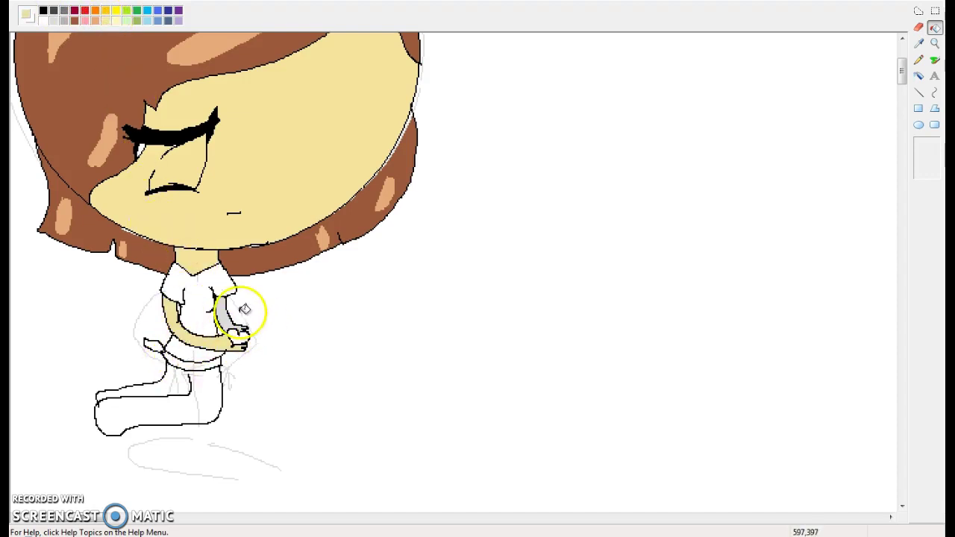
{"action": "scroll", "coordinate": [228, 312], "scroll_direction": "up", "scroll_amount": 3}
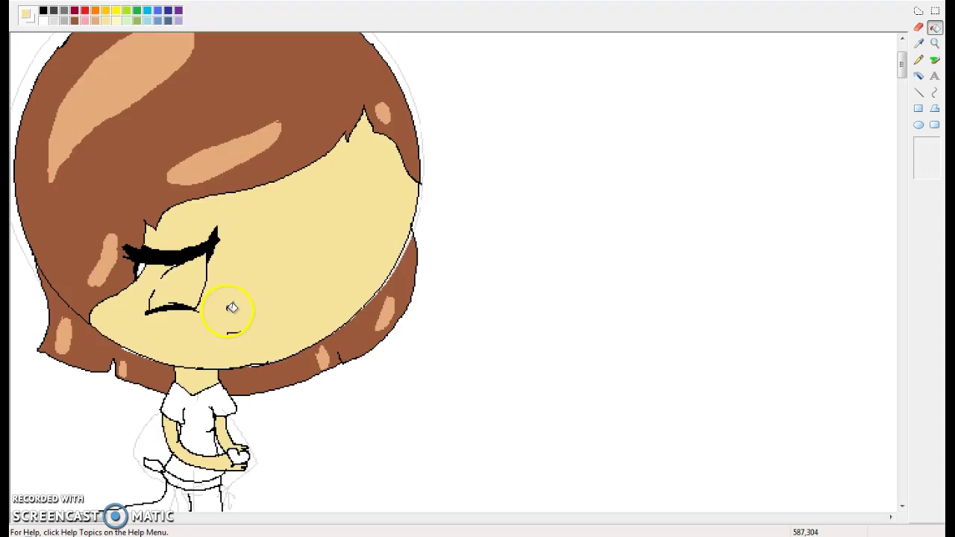
Step: Brush a white edge beside the left side of the eye and fill the inside of the eye with white
{"action": "left_click", "coordinate": [935, 59]}
{"action": "left_click", "coordinate": [44, 20]}
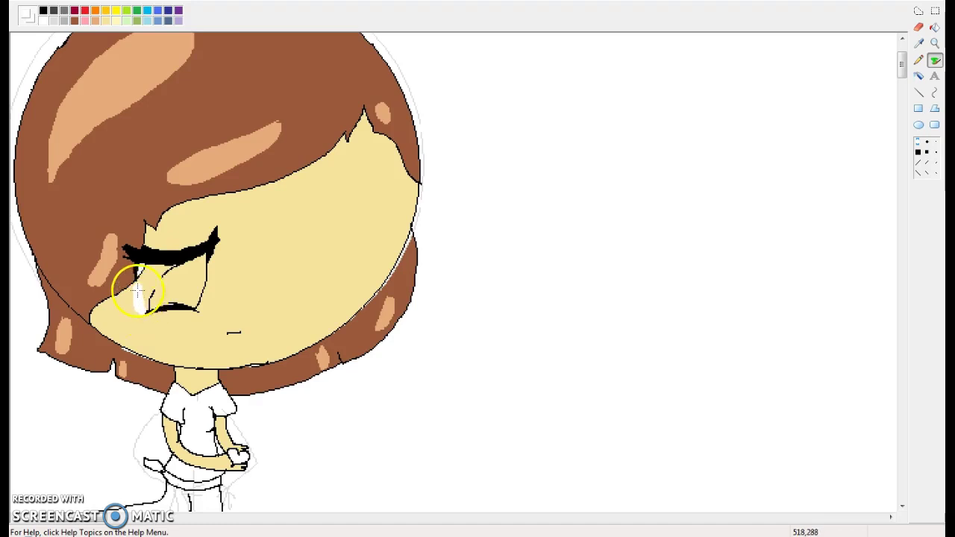
{"action": "left_click", "coordinate": [935, 27]}
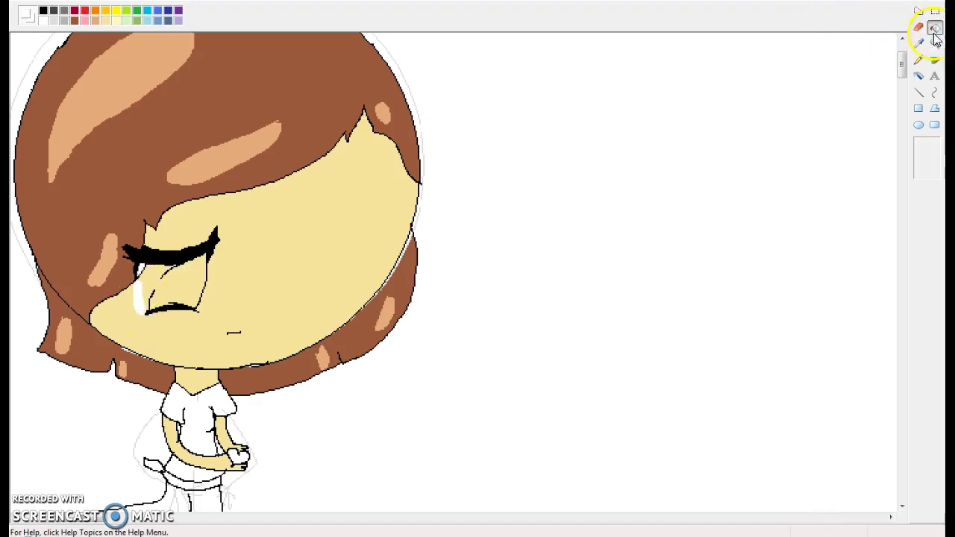
{"action": "left_click", "coordinate": [162, 275]}
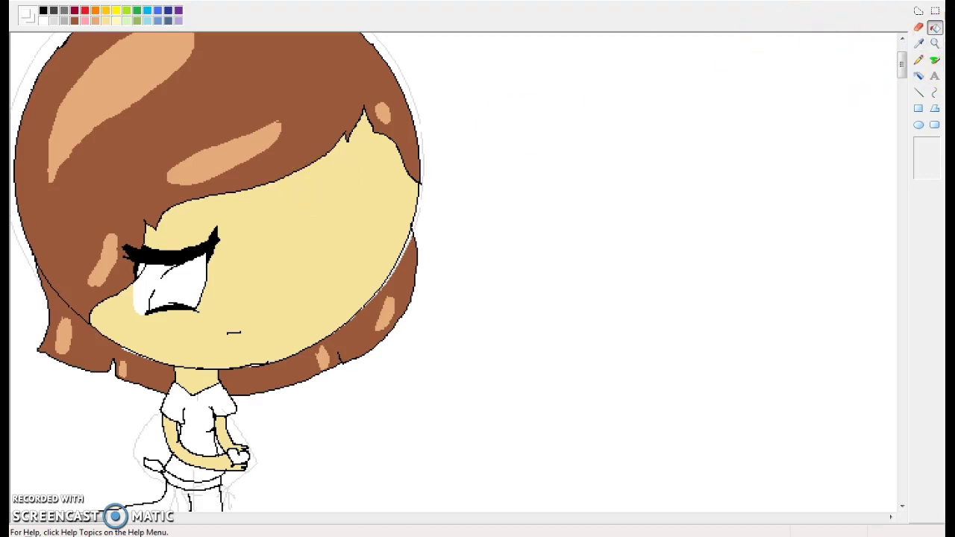
Step: Outline the hair's shadow across the face with a light orange pencil line and fill the skin above it with light orange
{"action": "left_click", "coordinate": [97, 21]}
{"action": "left_click", "coordinate": [919, 59]}
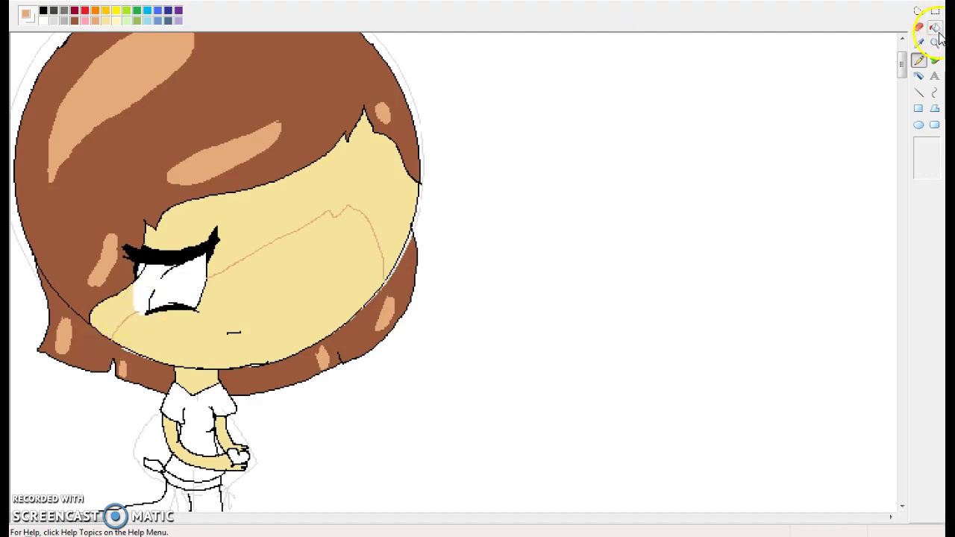
{"action": "left_click", "coordinate": [109, 317]}
{"action": "left_click", "coordinate": [264, 208]}
Step: Brush a light orange shadow edge across the neck and fill the area under the chin with light orange
{"action": "scroll", "coordinate": [267, 203], "scroll_direction": "down", "scroll_amount": 3}
{"action": "left_click", "coordinate": [935, 59]}
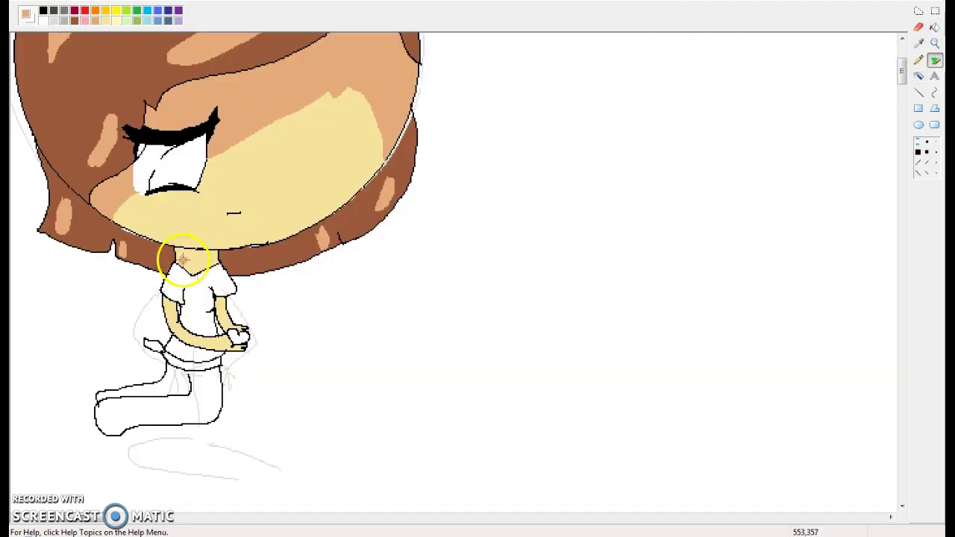
{"action": "left_click_drag", "start_coordinate": [180, 258], "coordinate": [201, 261]}
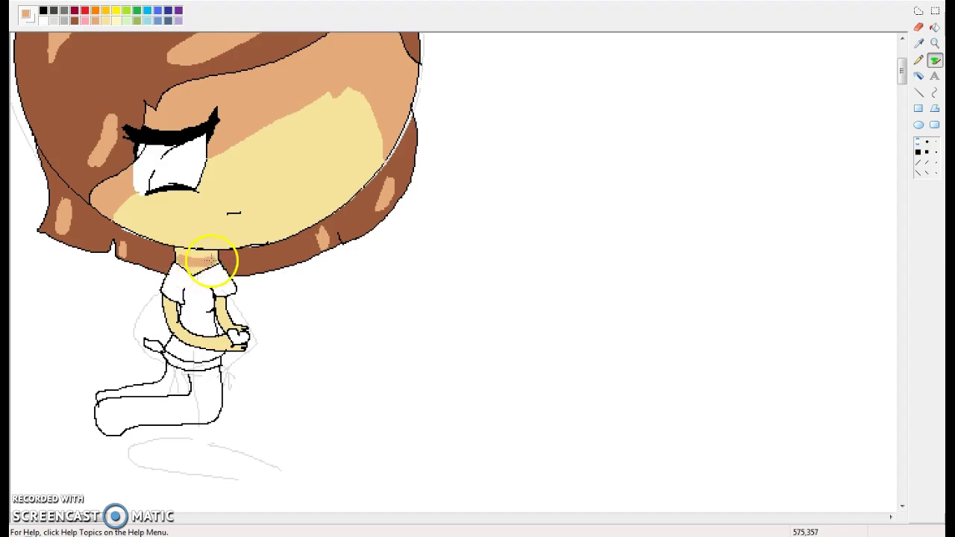
{"action": "left_click", "coordinate": [935, 26]}
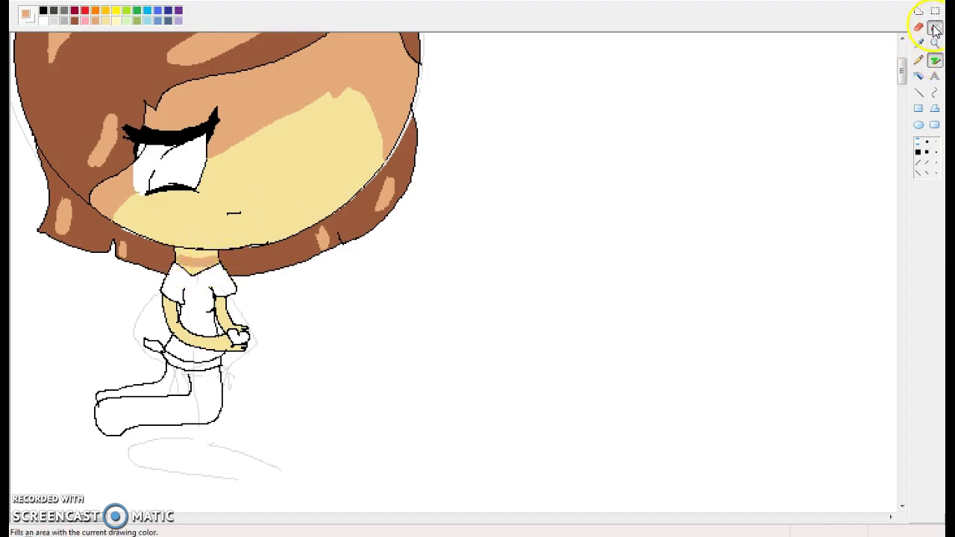
{"action": "left_click", "coordinate": [202, 251]}
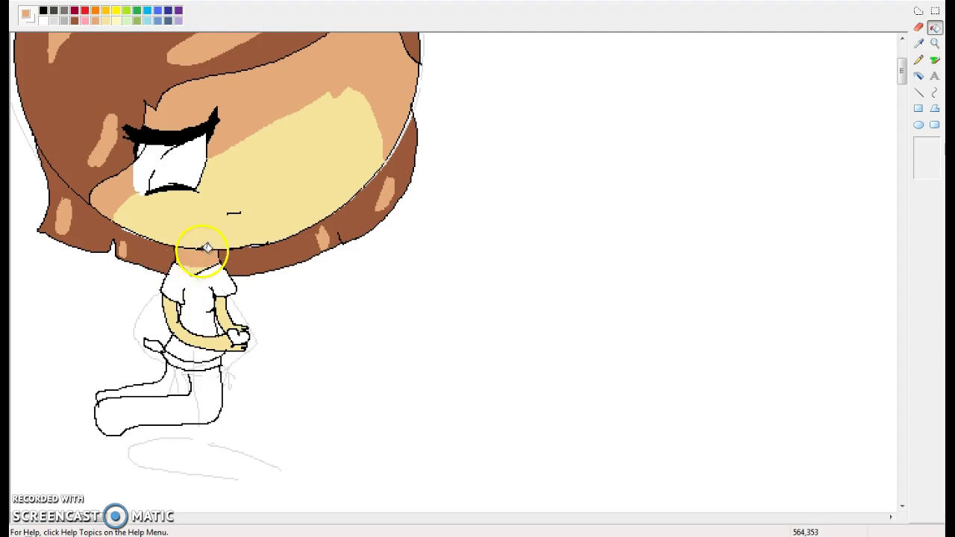
Step: Pencil shadow edges along both arms in light orange and fill the shaded parts of the arms and hand with it
{"action": "left_click", "coordinate": [919, 60]}
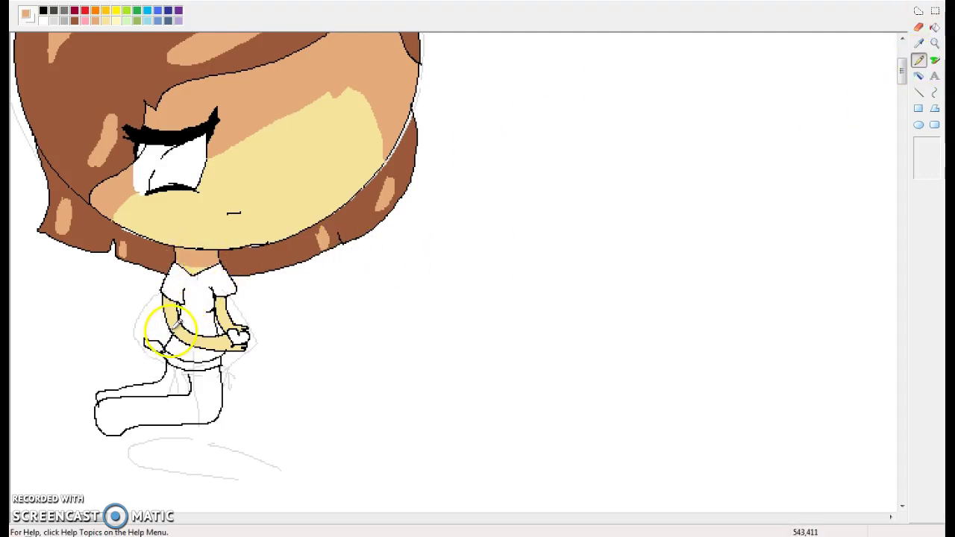
{"action": "left_click_drag", "start_coordinate": [182, 321], "coordinate": [203, 327]}
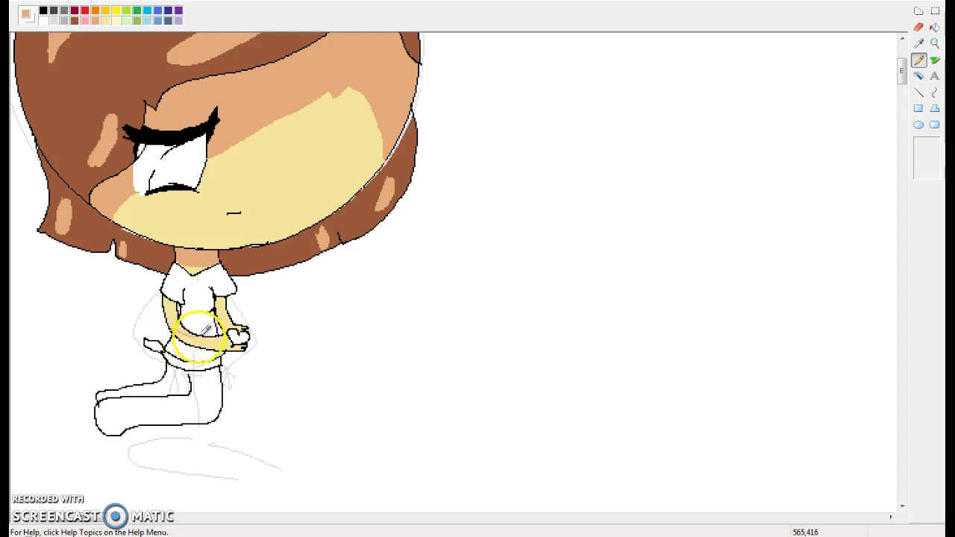
{"action": "left_click", "coordinate": [935, 27]}
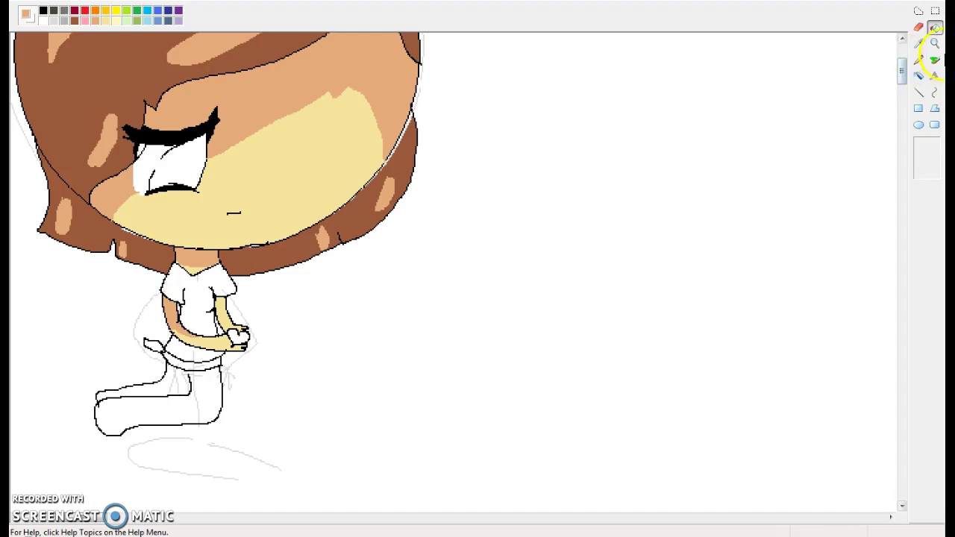
{"action": "left_click", "coordinate": [919, 61]}
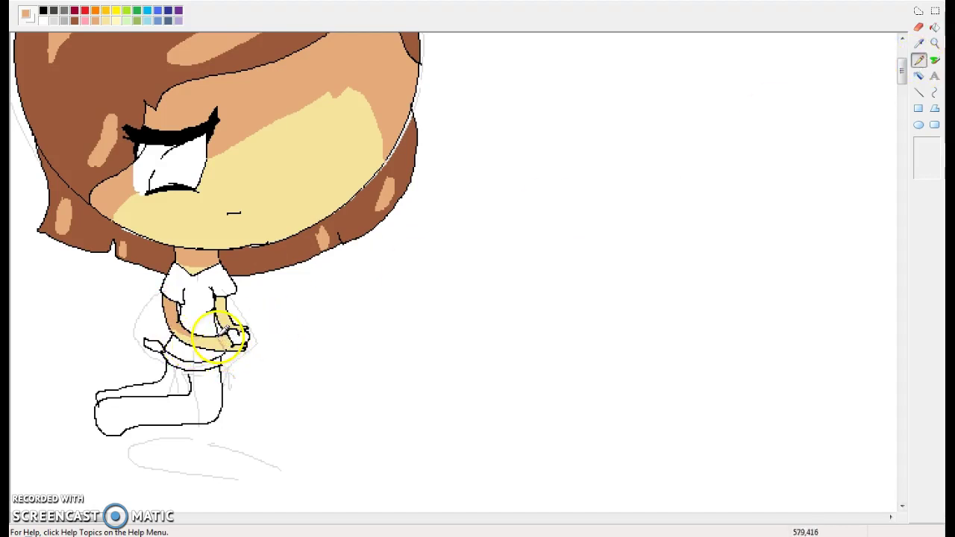
{"action": "left_click_drag", "start_coordinate": [236, 321], "coordinate": [226, 300]}
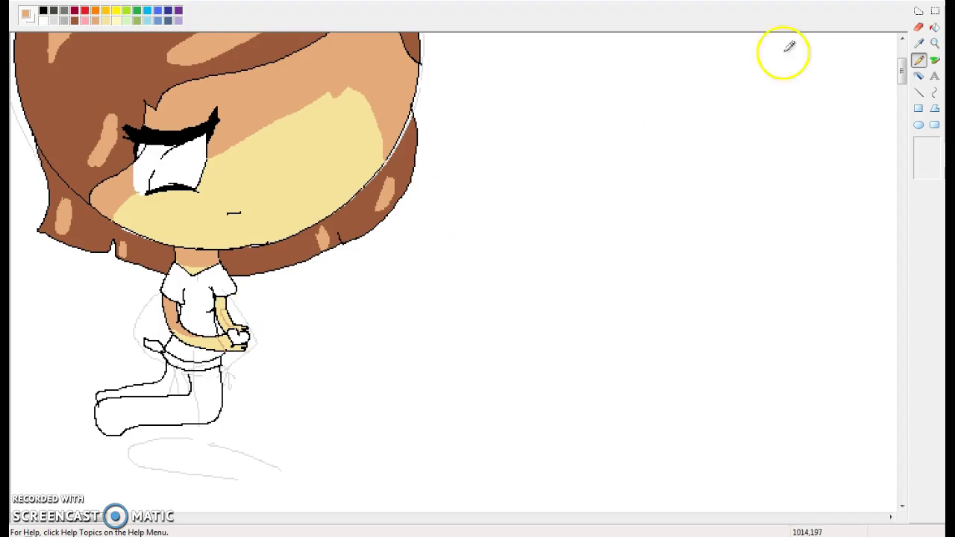
{"action": "left_click", "coordinate": [936, 27]}
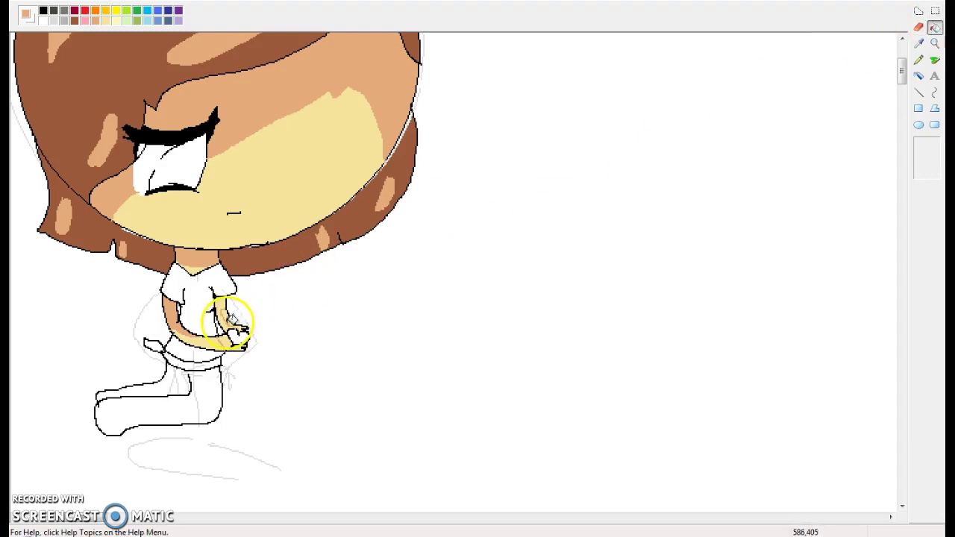
{"action": "left_click", "coordinate": [224, 345]}
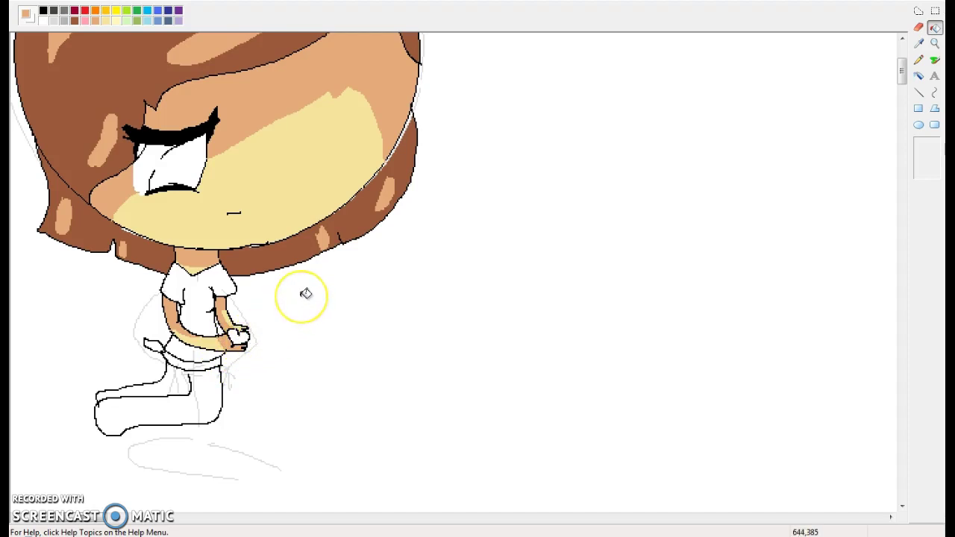
Step: Brush light yellow oval highlights on both cheeks and the forearm, and fill the cheek ovals with the same colour
{"action": "scroll", "coordinate": [306, 294], "scroll_direction": "up", "scroll_amount": 3}
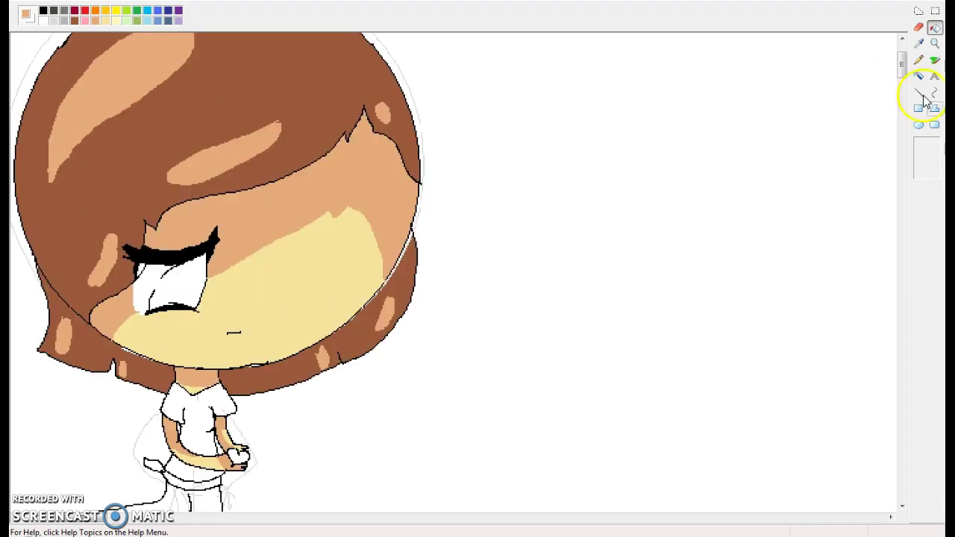
{"action": "left_click", "coordinate": [935, 60]}
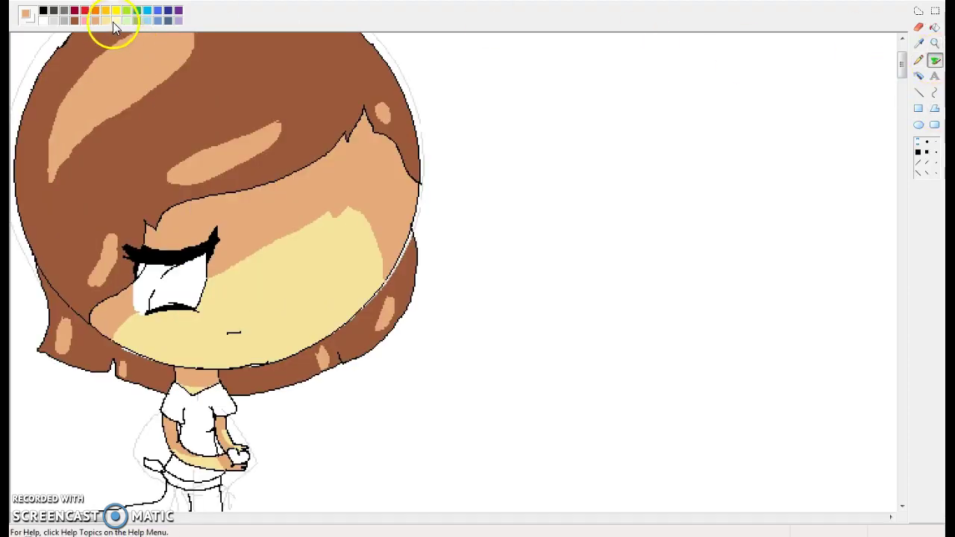
{"action": "left_click_drag", "start_coordinate": [330, 270], "coordinate": [279, 302]}
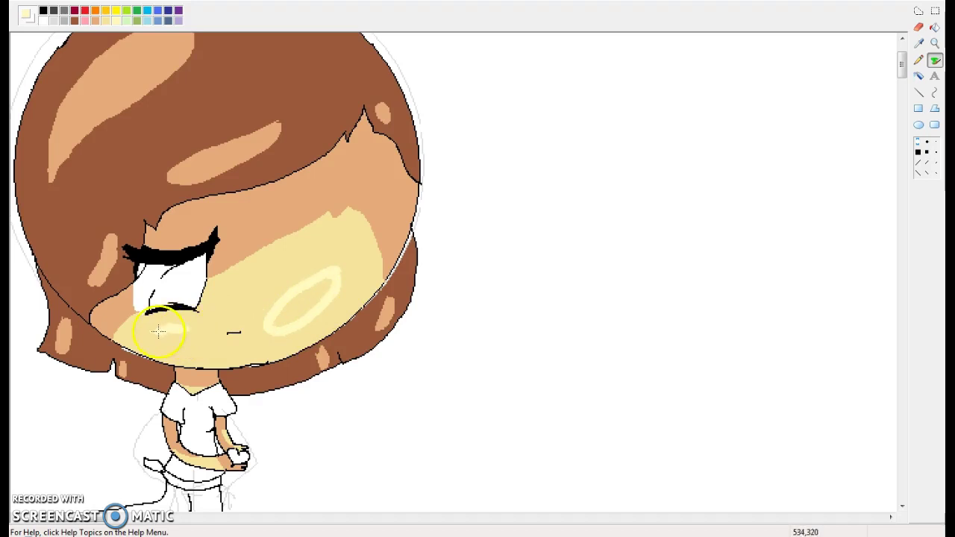
{"action": "scroll", "coordinate": [174, 333], "scroll_direction": "down", "scroll_amount": 3}
{"action": "mouse_move", "coordinate": [234, 342]}
{"action": "left_mouse_down"}
{"action": "mouse_move", "coordinate": [202, 341]}
{"action": "mouse_move", "coordinate": [212, 344]}
{"action": "left_mouse_up"}
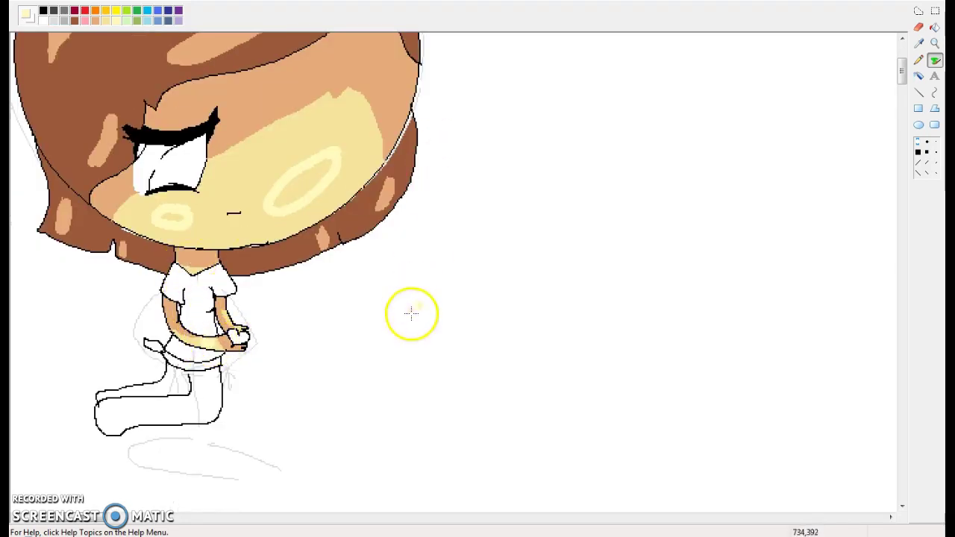
{"action": "scroll", "coordinate": [740, 104], "scroll_direction": "up", "scroll_amount": 3}
{"action": "left_click", "coordinate": [935, 28]}
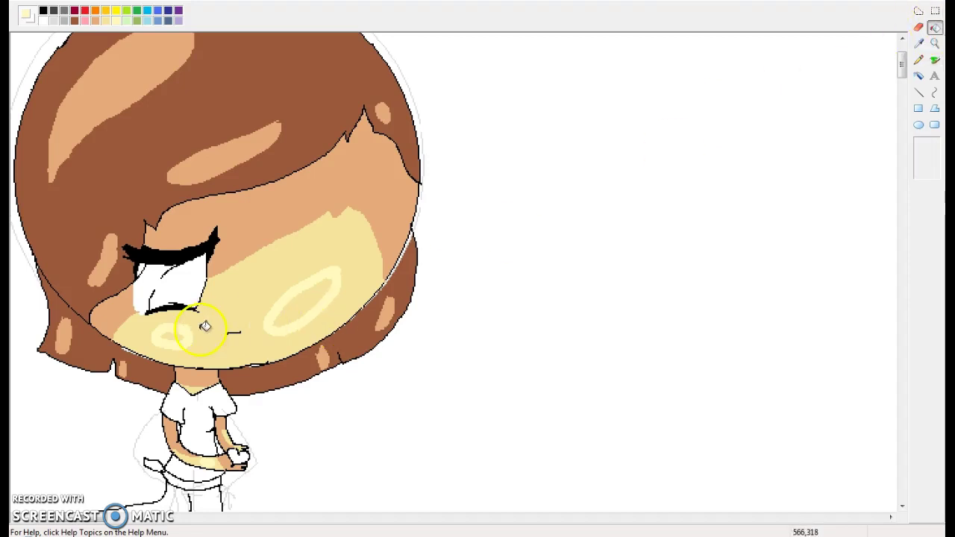
{"action": "left_click", "coordinate": [297, 305]}
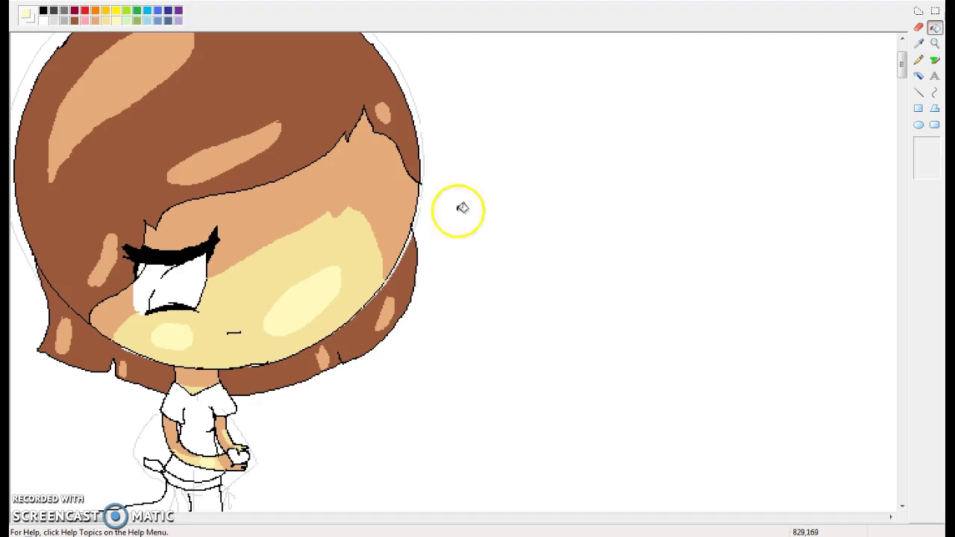
Step: Extend the forehead shadow down to a curved light orange pencil line above the large cheek highlight and fill the gap
{"action": "left_click", "coordinate": [919, 60]}
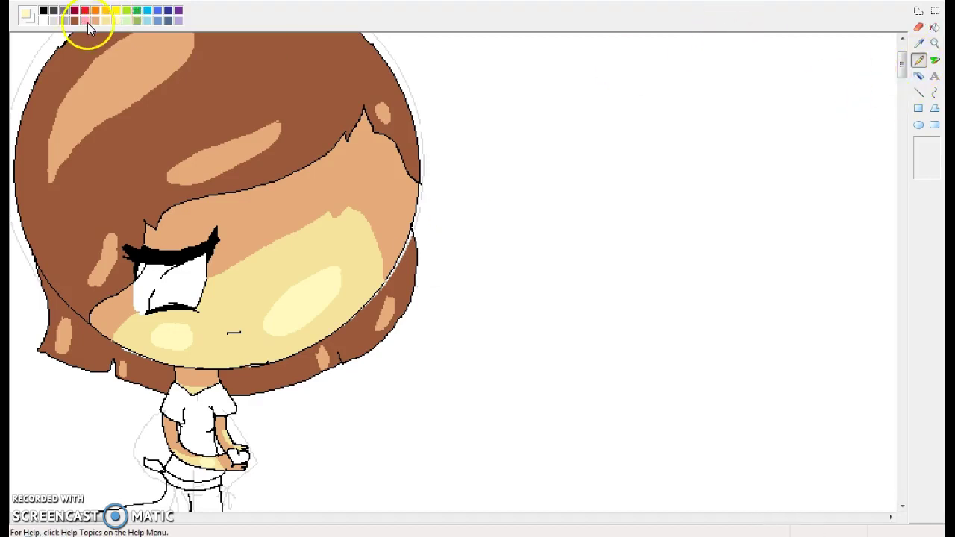
{"action": "left_click_drag", "start_coordinate": [353, 249], "coordinate": [378, 249]}
{"action": "left_click", "coordinate": [935, 27]}
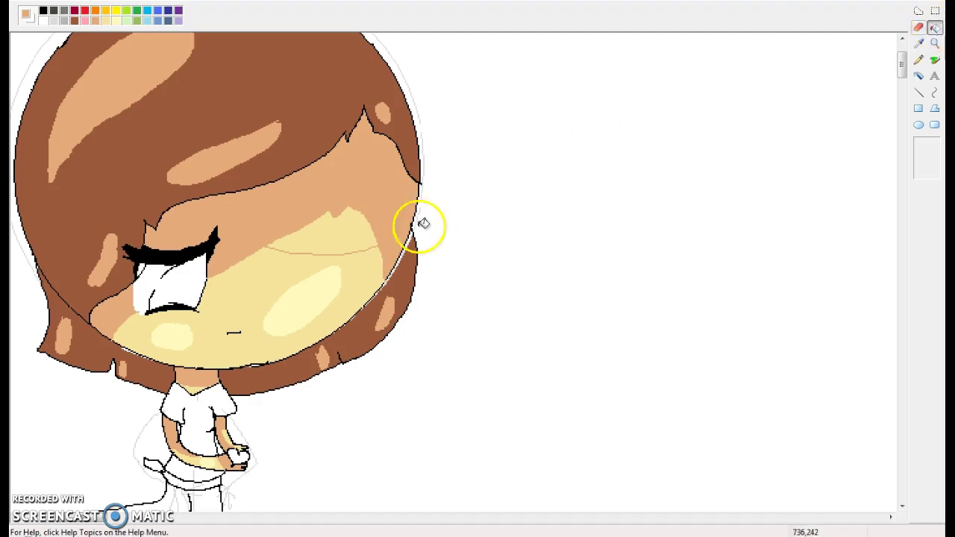
{"action": "left_click", "coordinate": [341, 239]}
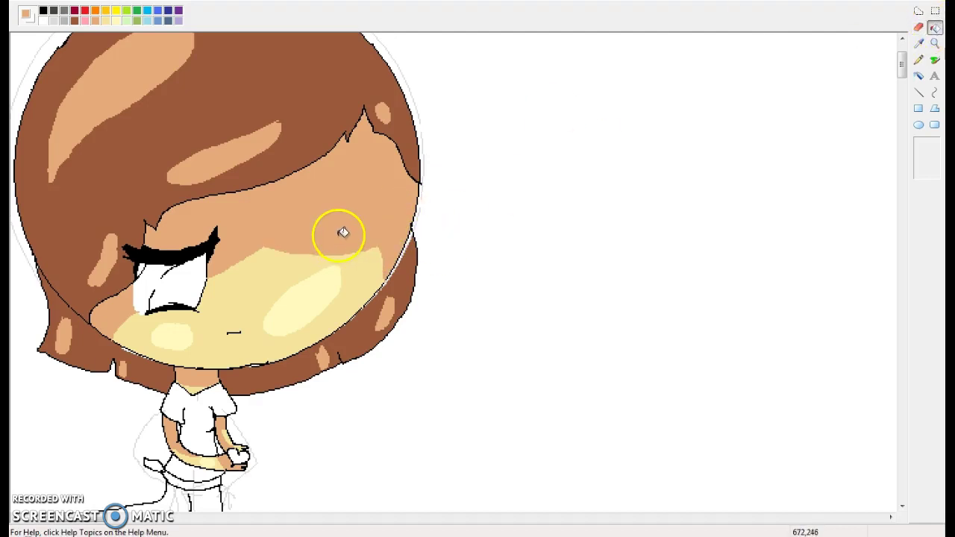
Step: Fill the upper and lower parts of the shirt with light grey
{"action": "scroll", "coordinate": [336, 227], "scroll_direction": "down", "scroll_amount": 3}
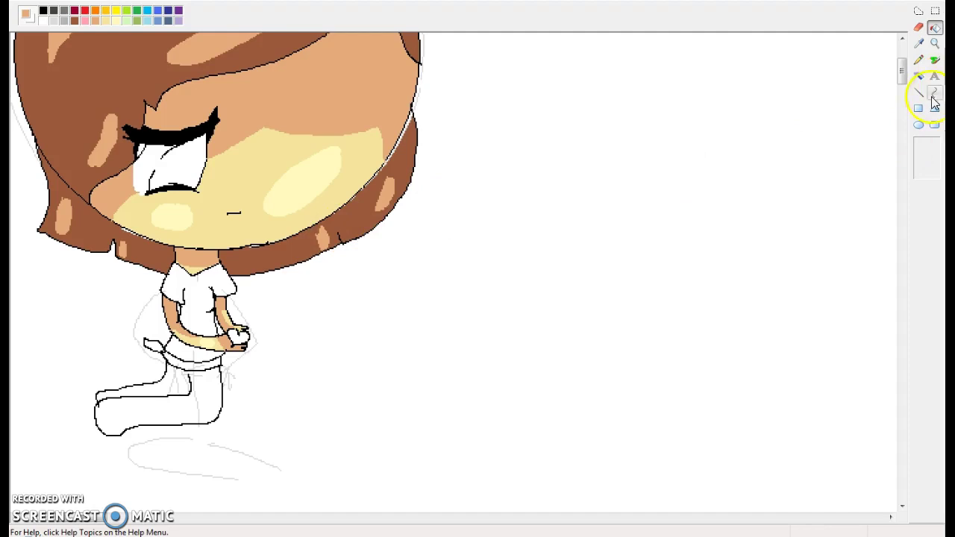
{"action": "left_click", "coordinate": [935, 44]}
{"action": "left_click", "coordinate": [351, 224]}
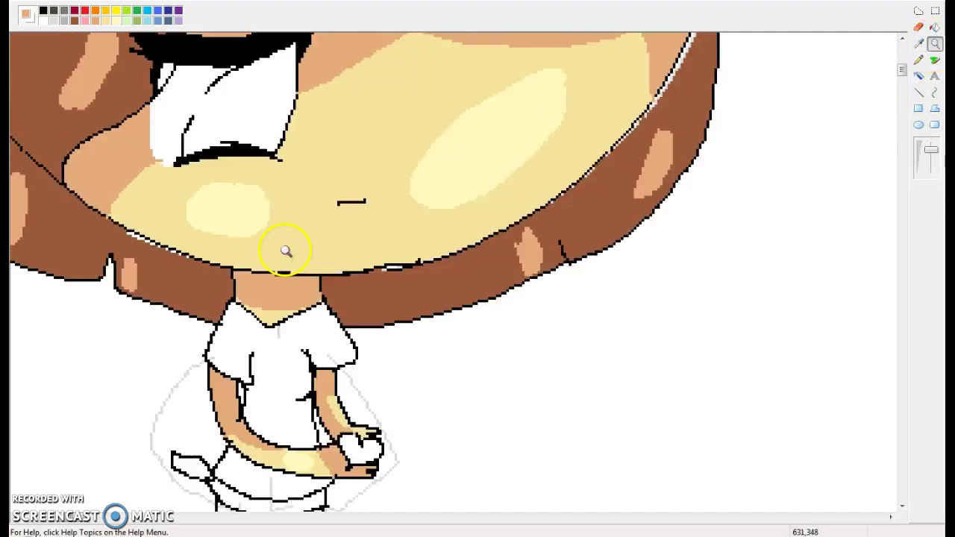
{"action": "left_click", "coordinate": [224, 341]}
{"action": "scroll", "coordinate": [535, 160], "scroll_direction": "down", "scroll_amount": 3}
{"action": "left_click", "coordinate": [935, 28]}
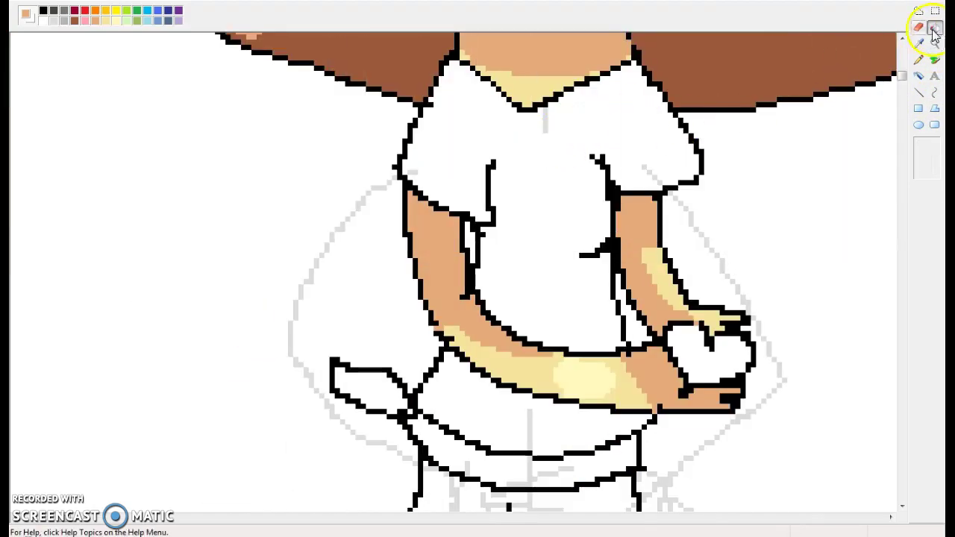
{"action": "left_click", "coordinate": [43, 20]}
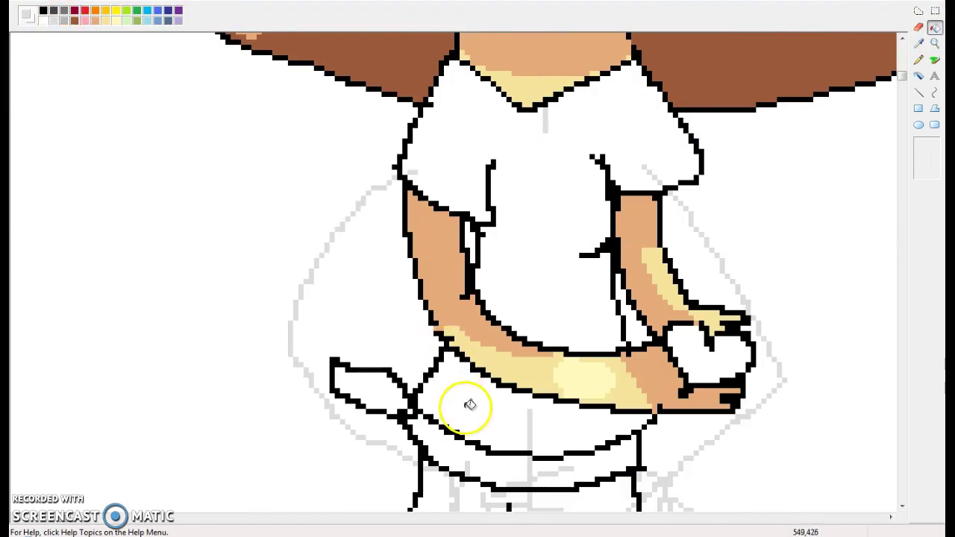
{"action": "left_click", "coordinate": [542, 291]}
{"action": "left_click", "coordinate": [544, 273]}
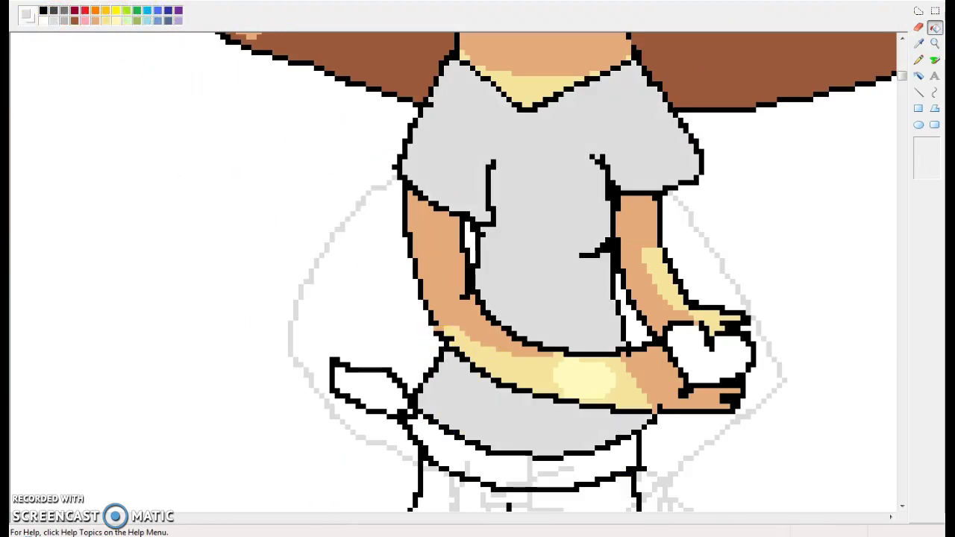
Step: Check the Frisk reference pictures in the browser's image search results and return to Paint
{"action": "key", "text": "alt+Tab"}
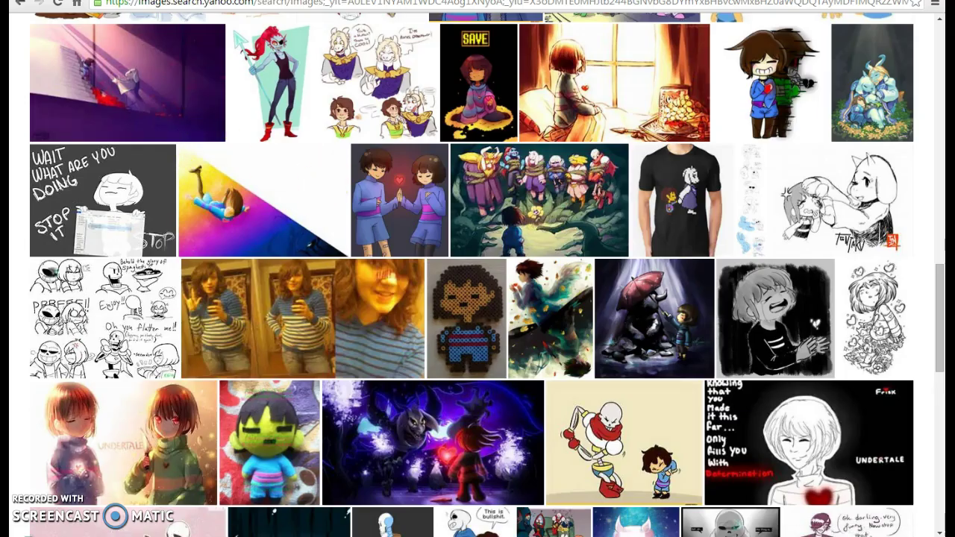
{"action": "mouse_move", "coordinate": [216, 531]}
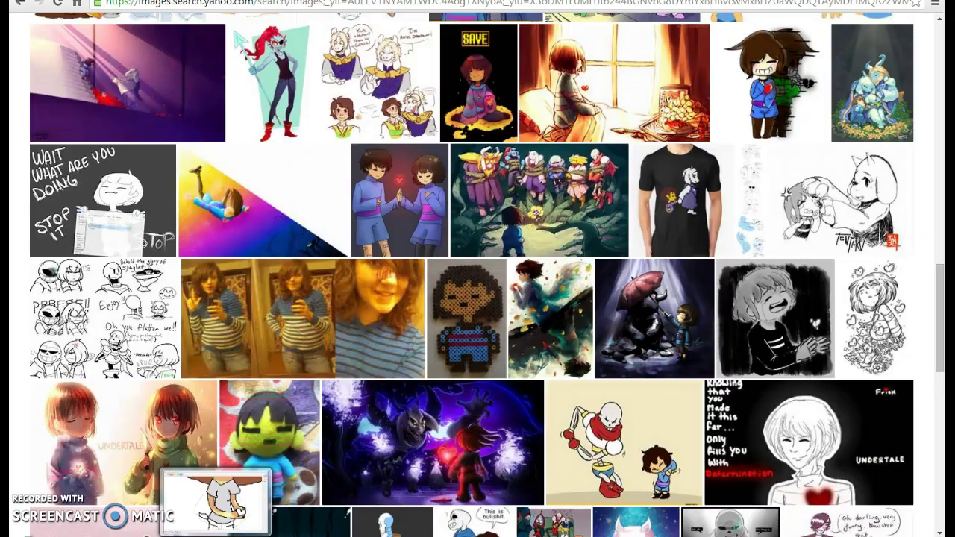
{"action": "left_click", "coordinate": [216, 500]}
Step: Fill the upper and lower parts of the shirt with bright turquoise blue
{"action": "left_click", "coordinate": [935, 28]}
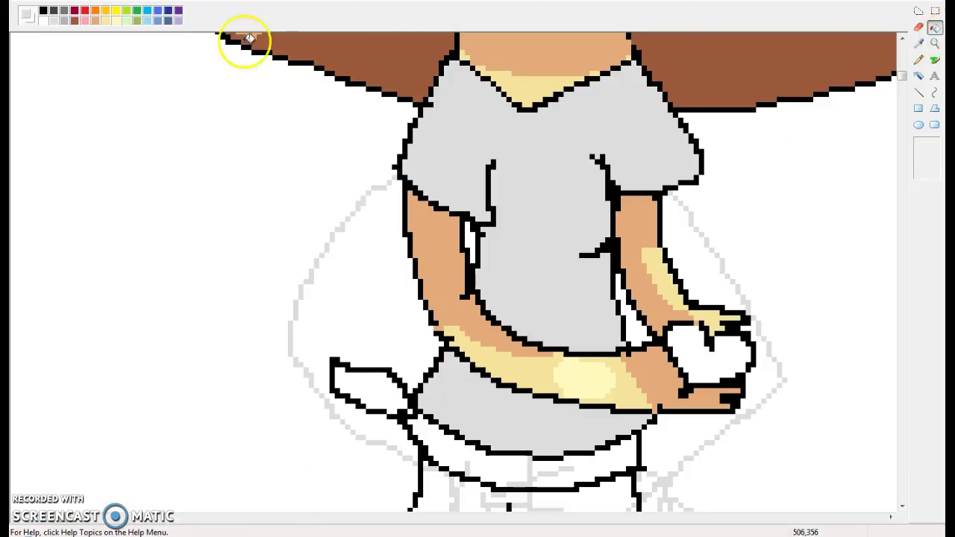
{"action": "left_click", "coordinate": [528, 162]}
{"action": "scroll", "coordinate": [527, 162], "scroll_direction": "down", "scroll_amount": 2}
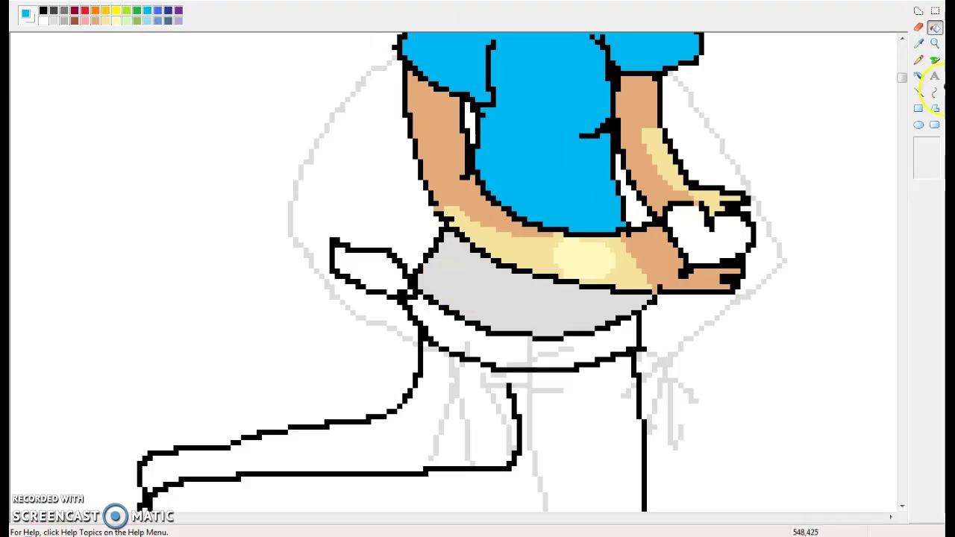
Step: Brush a rose pink stripe along the lower shirt section and another across the shirt just above the forearm
{"action": "left_click", "coordinate": [935, 60]}
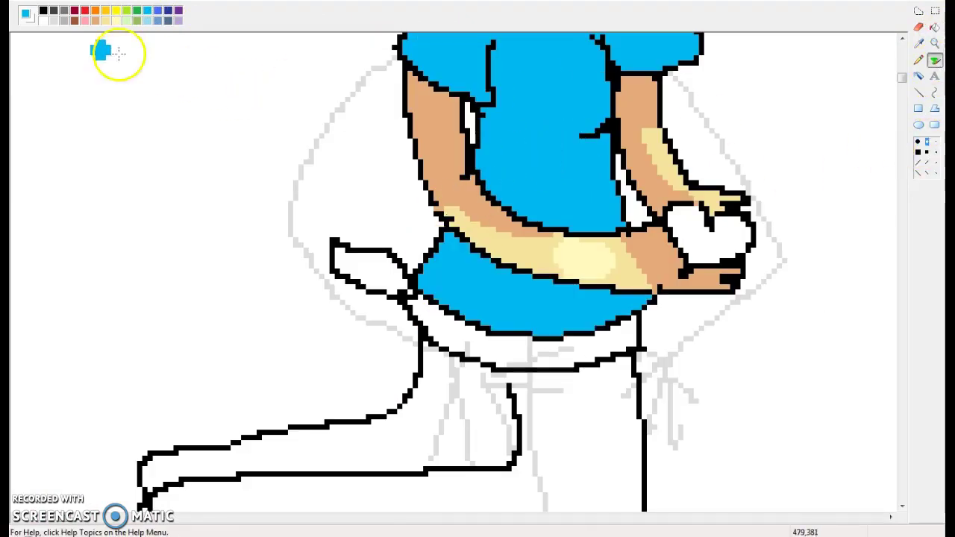
{"action": "left_click", "coordinate": [85, 20]}
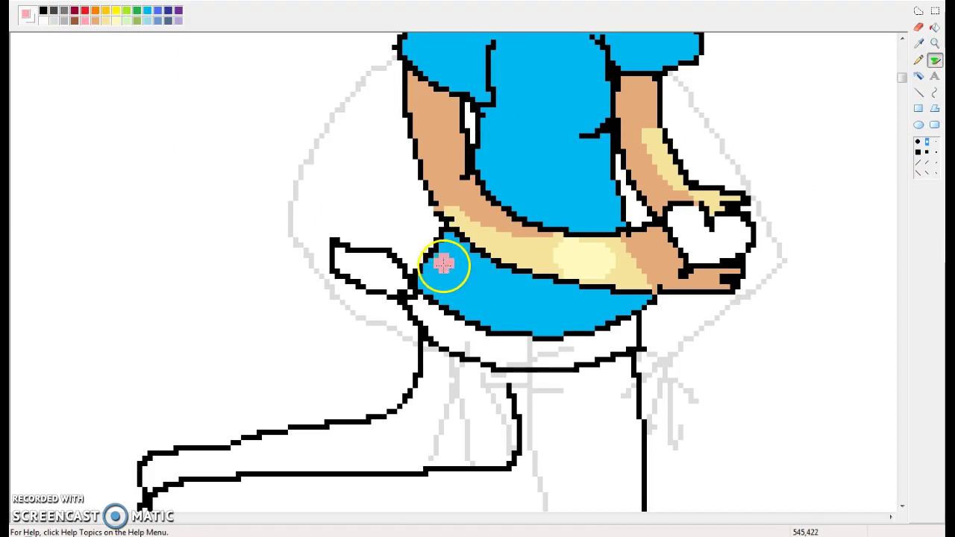
{"action": "mouse_move", "coordinate": [431, 259]}
{"action": "left_mouse_down"}
{"action": "mouse_move", "coordinate": [522, 296]}
{"action": "mouse_move", "coordinate": [588, 297]}
{"action": "left_mouse_up"}
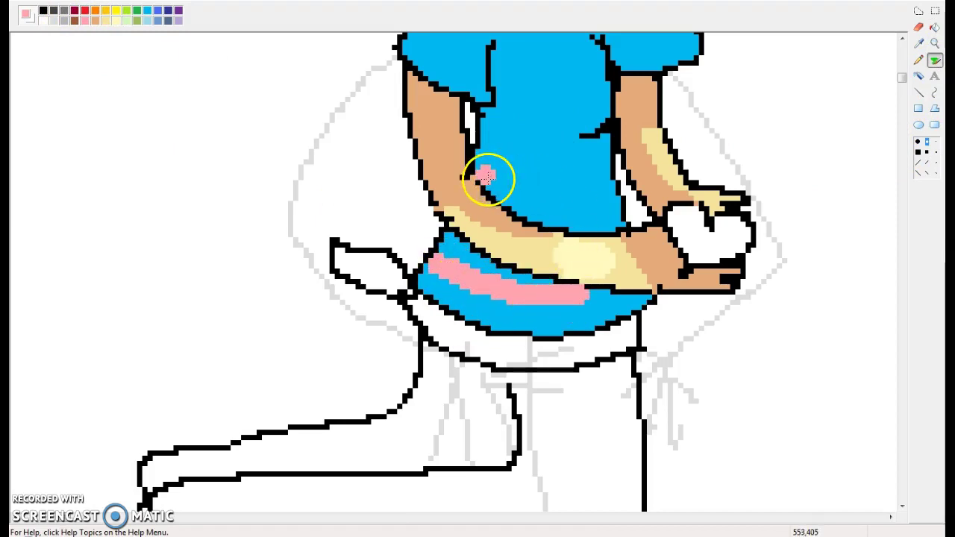
{"action": "mouse_move", "coordinate": [487, 171]}
{"action": "left_mouse_down"}
{"action": "mouse_move", "coordinate": [547, 198]}
{"action": "mouse_move", "coordinate": [614, 207]}
{"action": "left_mouse_up"}
Step: Brush indigo shadows on the shirt's torso beside the two sleeve fold lines
{"action": "scroll", "coordinate": [614, 203], "scroll_direction": "up", "scroll_amount": 3}
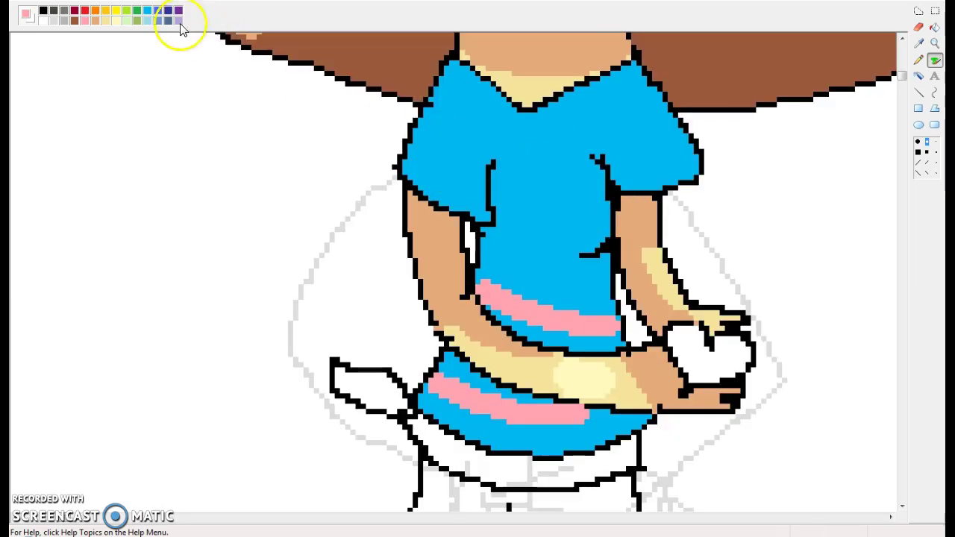
{"action": "left_click", "coordinate": [157, 11]}
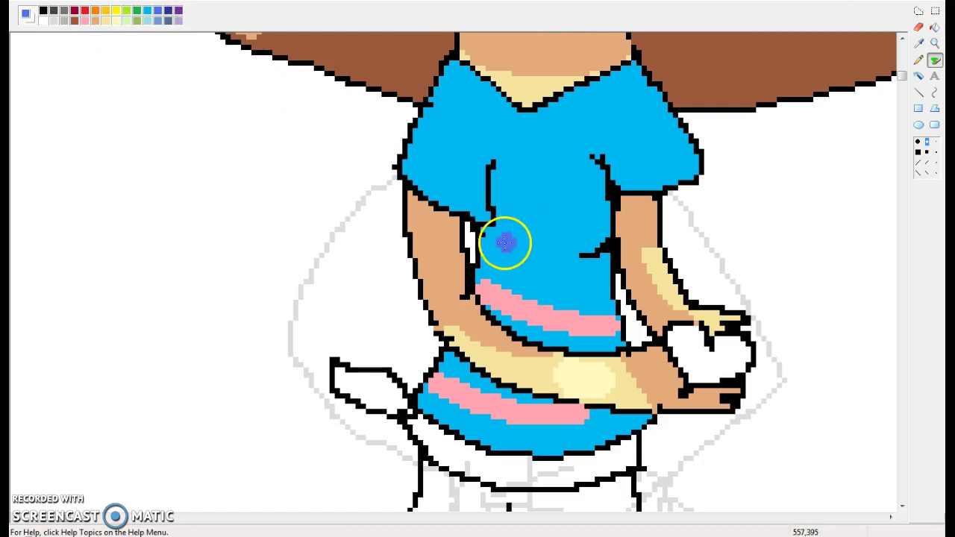
{"action": "mouse_move", "coordinate": [493, 237]}
{"action": "left_mouse_down"}
{"action": "mouse_move", "coordinate": [507, 227]}
{"action": "mouse_move", "coordinate": [503, 172]}
{"action": "mouse_move", "coordinate": [501, 219]}
{"action": "mouse_move", "coordinate": [500, 185]}
{"action": "left_mouse_up"}
{"action": "mouse_move", "coordinate": [603, 177]}
{"action": "left_mouse_down"}
{"action": "mouse_move", "coordinate": [593, 165]}
{"action": "mouse_move", "coordinate": [606, 205]}
{"action": "mouse_move", "coordinate": [584, 259]}
{"action": "mouse_move", "coordinate": [595, 243]}
{"action": "left_mouse_up"}
{"action": "left_click", "coordinate": [561, 138]}
Step: Close off the end of the lower pink stripe with indigo and fill the lower hem corner and the strips bordering the forearm indigo
{"action": "scroll", "coordinate": [563, 236], "scroll_direction": "down", "scroll_amount": 3}
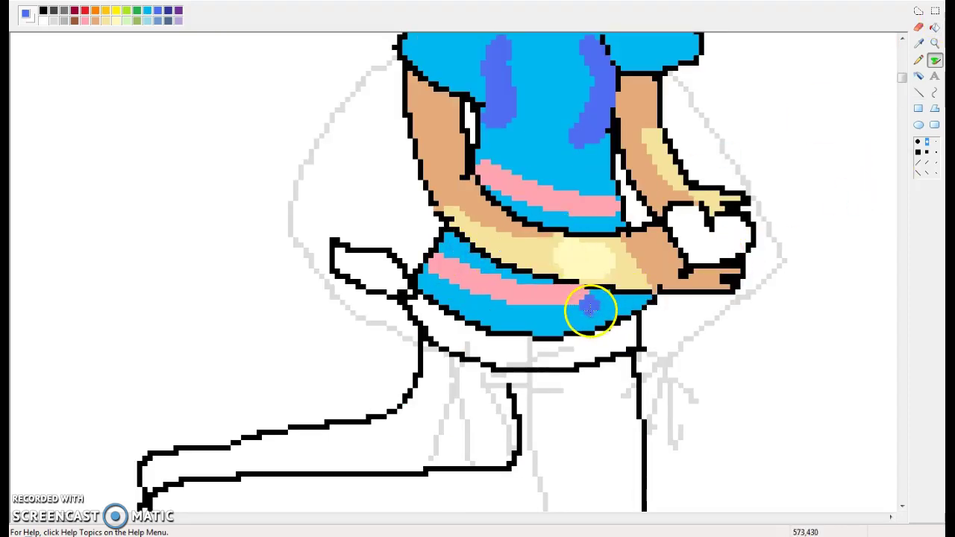
{"action": "mouse_move", "coordinate": [600, 311]}
{"action": "left_mouse_down"}
{"action": "mouse_move", "coordinate": [613, 309]}
{"action": "mouse_move", "coordinate": [589, 306]}
{"action": "left_mouse_up"}
{"action": "left_click", "coordinate": [934, 27]}
{"action": "left_click", "coordinate": [480, 256]}
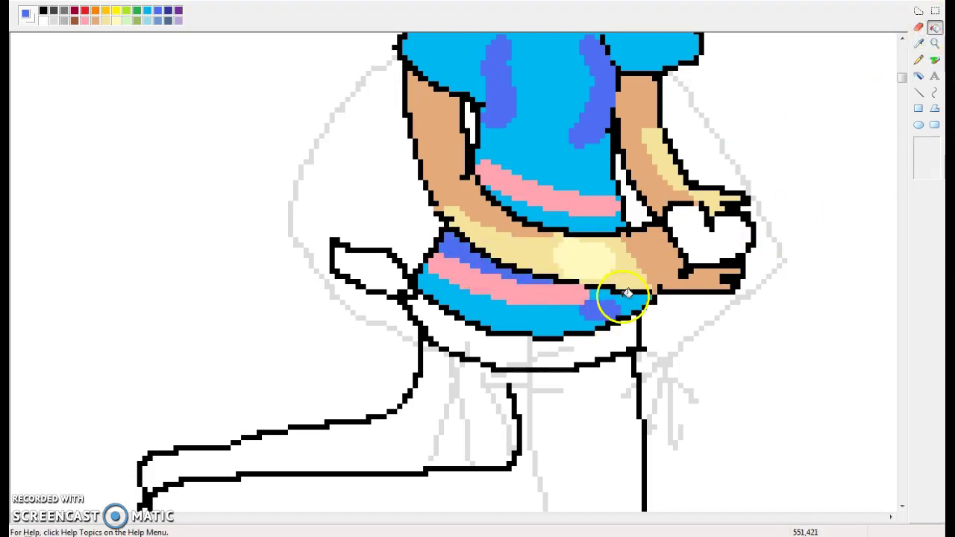
{"action": "left_click", "coordinate": [598, 222]}
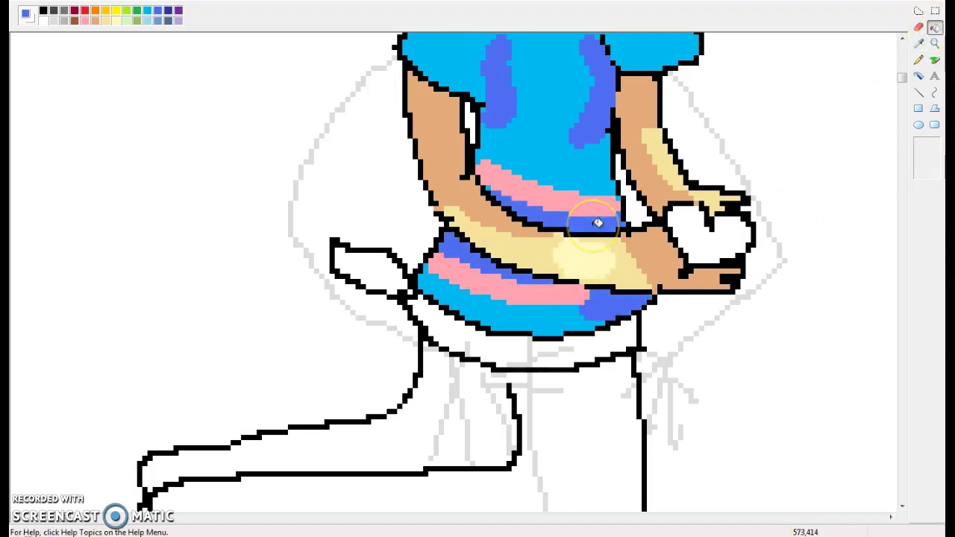
Step: Redraw the black sleeve fold line over the indigo shadow beside the left sleeve with the Pencil
{"action": "scroll", "coordinate": [604, 218], "scroll_direction": "up", "scroll_amount": 3}
{"action": "left_click", "coordinate": [514, 111]}
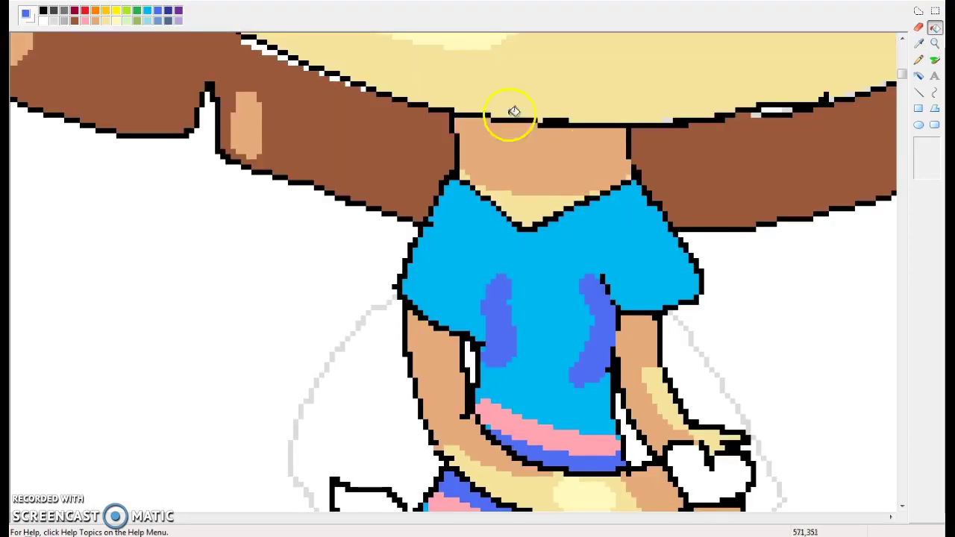
{"action": "left_click", "coordinate": [918, 61]}
{"action": "left_click", "coordinate": [15, 36]}
{"action": "left_click", "coordinate": [42, 13]}
{"action": "left_click_drag", "start_coordinate": [485, 342], "coordinate": [495, 296]}
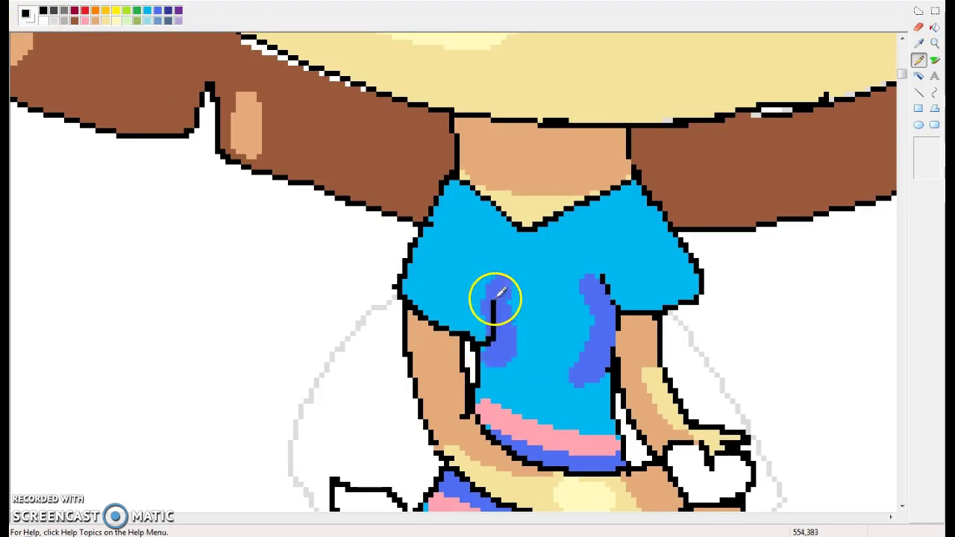
Step: Browse the Frisk reference pictures in the browser's image search results and return to the eye in Paint
{"action": "scroll", "coordinate": [646, 228], "scroll_direction": "up", "scroll_amount": 3}
{"action": "scroll", "coordinate": [668, 212], "scroll_direction": "down", "scroll_amount": 3}
{"action": "scroll", "coordinate": [670, 210], "scroll_direction": "up", "scroll_amount": 12}
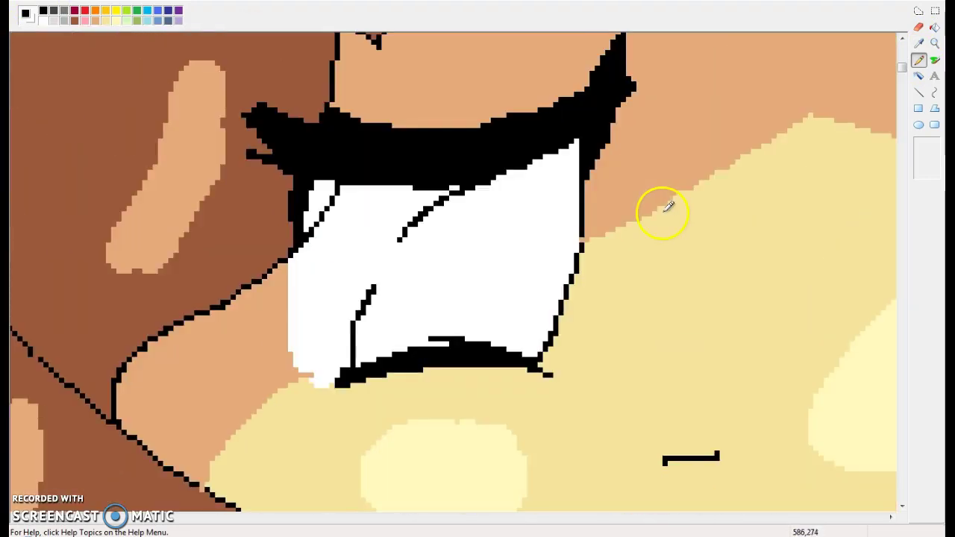
{"action": "scroll", "coordinate": [831, 42], "scroll_direction": "down", "scroll_amount": 3}
{"action": "scroll", "coordinate": [631, 405], "scroll_direction": "up", "scroll_amount": 3}
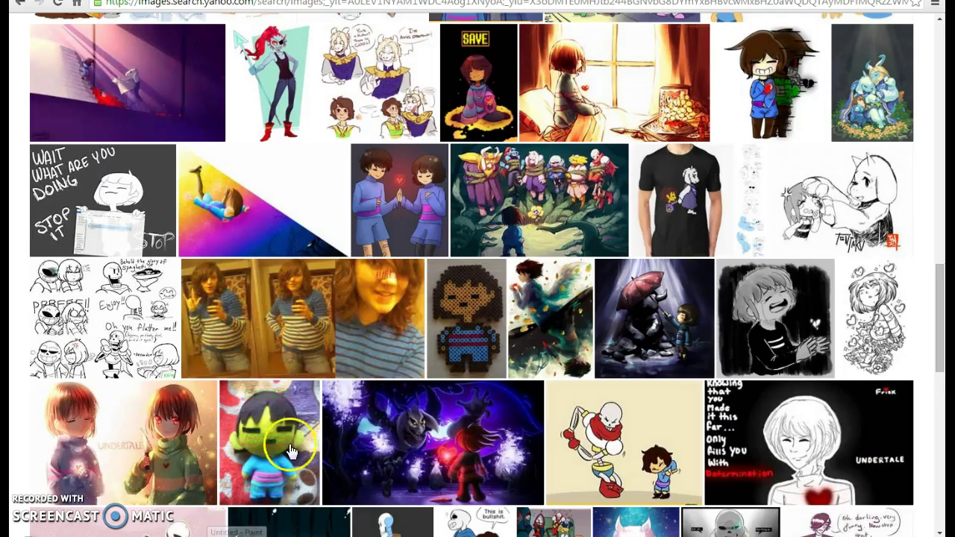
{"action": "scroll", "coordinate": [411, 407], "scroll_direction": "down", "scroll_amount": 4}
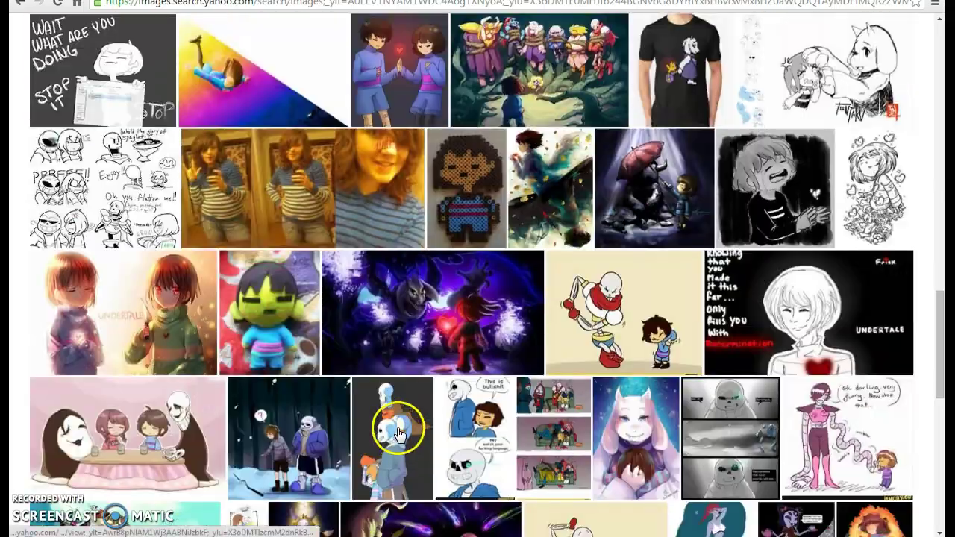
{"action": "scroll", "coordinate": [396, 410], "scroll_direction": "up", "scroll_amount": 9}
{"action": "scroll", "coordinate": [407, 428], "scroll_direction": "up", "scroll_amount": 3}
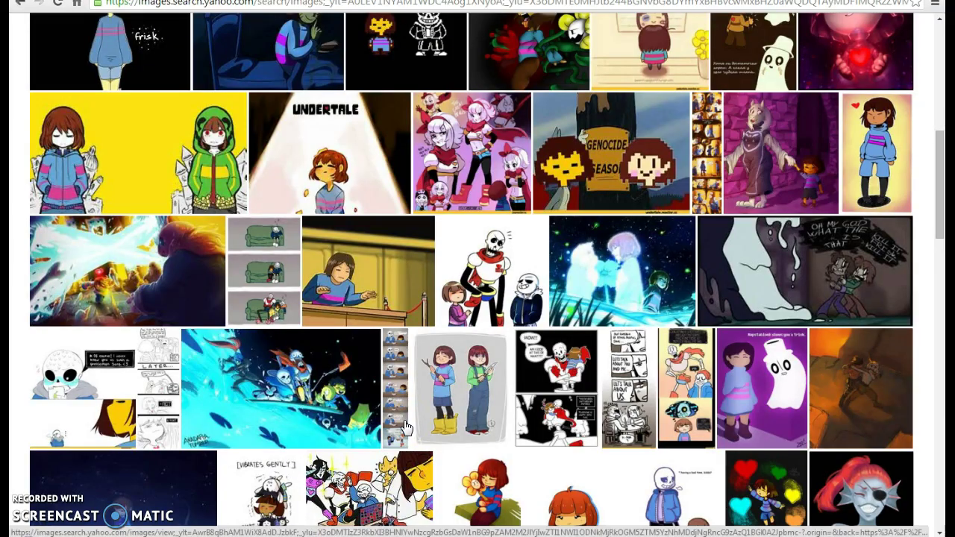
{"action": "scroll", "coordinate": [405, 427], "scroll_direction": "up", "scroll_amount": 3}
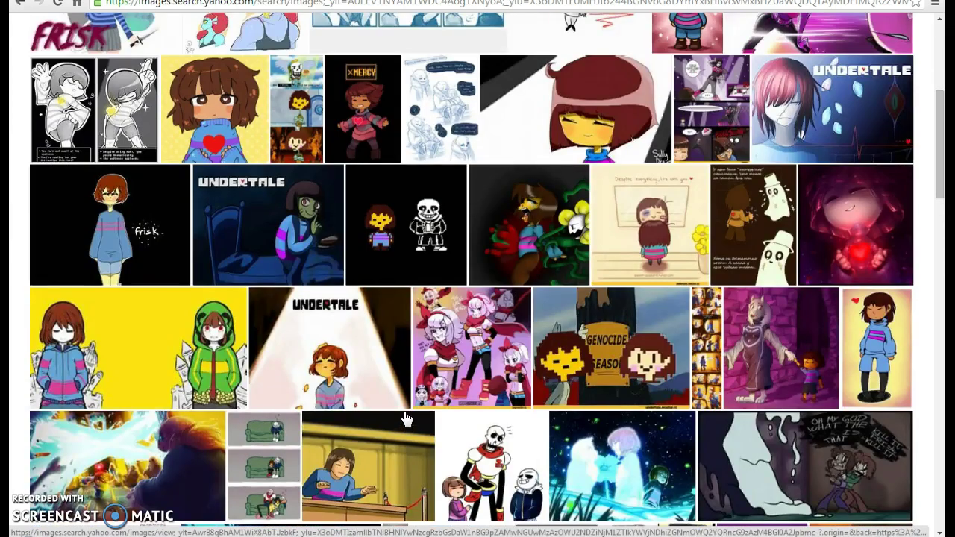
{"action": "left_click_drag", "start_coordinate": [367, 533], "coordinate": [358, 527]}
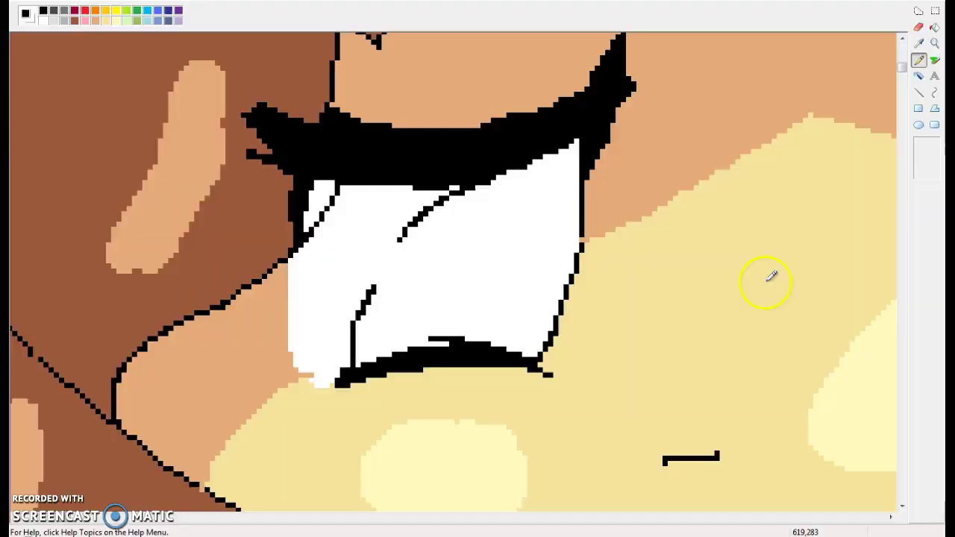
Step: Brush a brown curve joining the two open iris lines and fill the iris with brown
{"action": "left_click", "coordinate": [935, 61]}
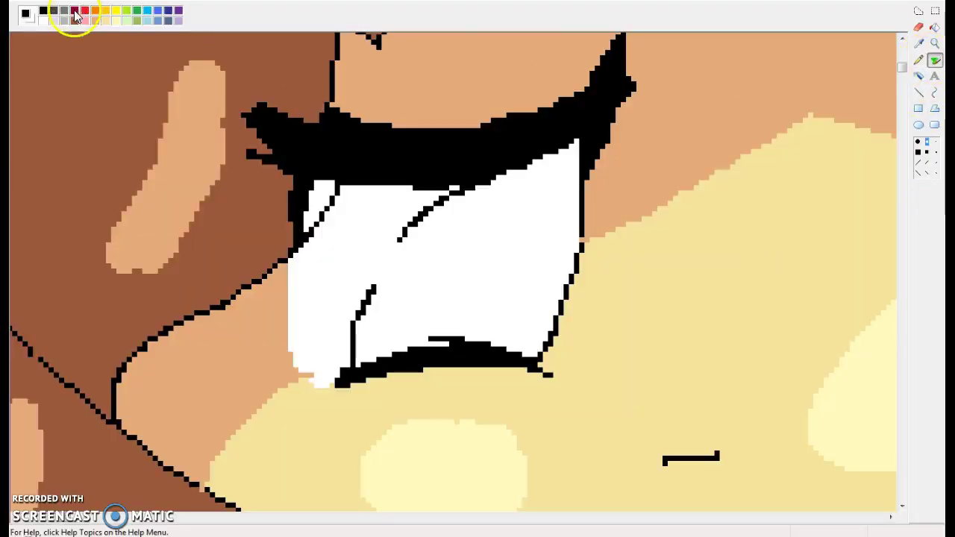
{"action": "left_click", "coordinate": [75, 20]}
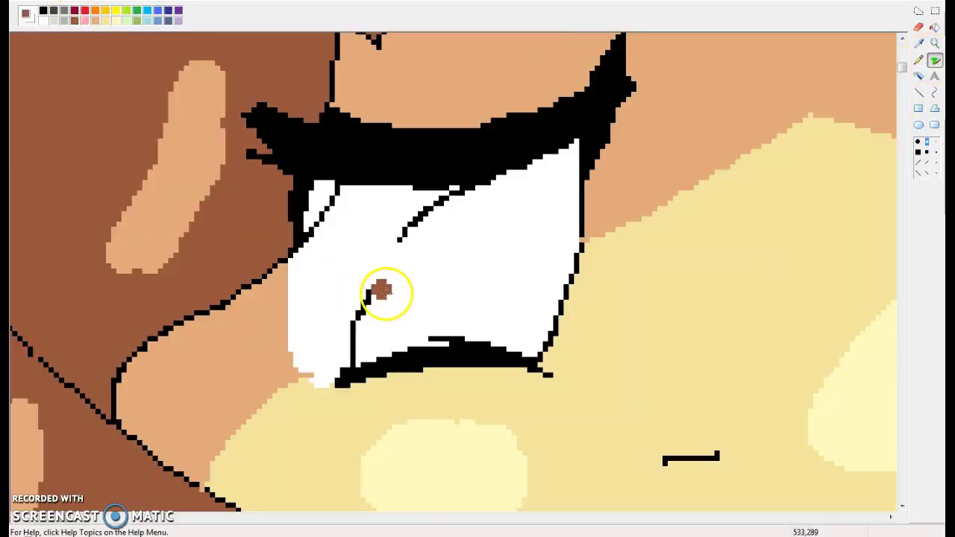
{"action": "mouse_move", "coordinate": [381, 291]}
{"action": "left_mouse_down"}
{"action": "mouse_move", "coordinate": [436, 305]}
{"action": "mouse_move", "coordinate": [480, 289]}
{"action": "mouse_move", "coordinate": [478, 263]}
{"action": "mouse_move", "coordinate": [403, 238]}
{"action": "left_mouse_up"}
{"action": "left_click", "coordinate": [935, 28]}
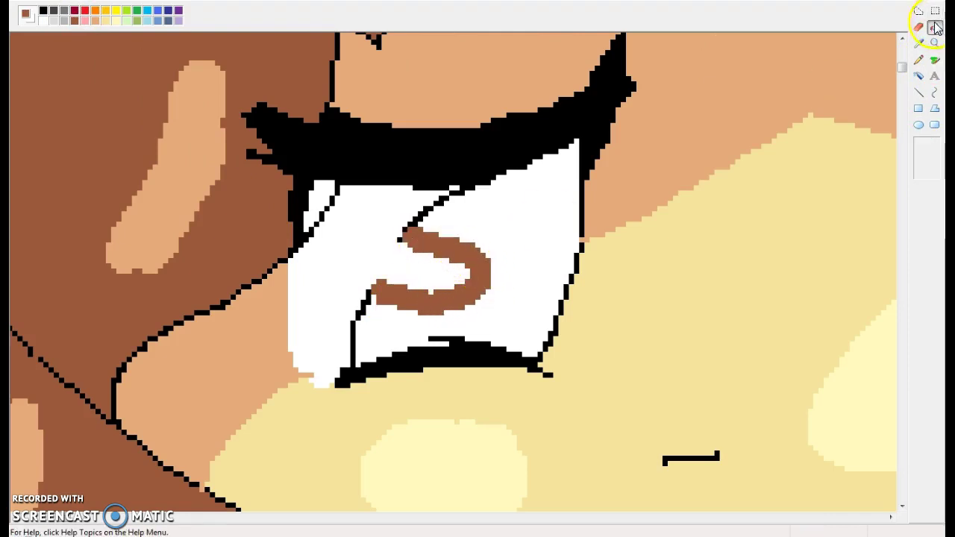
{"action": "left_click", "coordinate": [542, 228]}
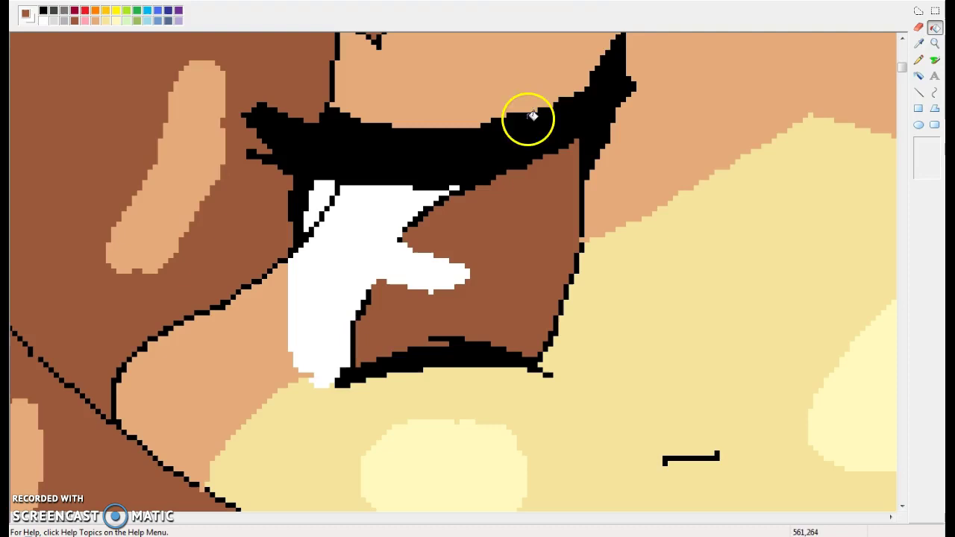
Step: Brush a light orange slanted strip across the upper iris and cover the iris's lower left part with light orange
{"action": "left_click", "coordinate": [934, 62]}
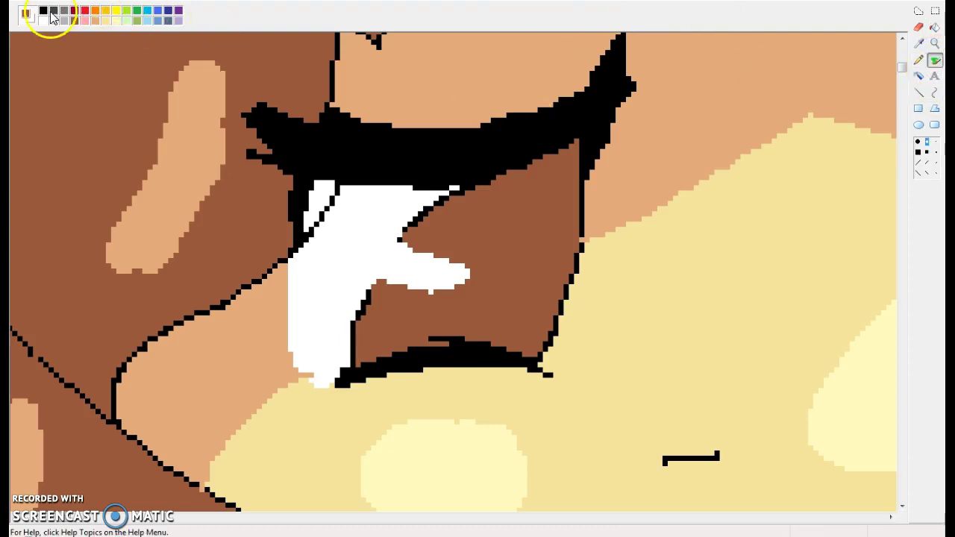
{"action": "left_click", "coordinate": [94, 22]}
{"action": "mouse_move", "coordinate": [438, 254]}
{"action": "left_mouse_down"}
{"action": "mouse_move", "coordinate": [452, 253]}
{"action": "mouse_move", "coordinate": [495, 187]}
{"action": "left_mouse_up"}
{"action": "mouse_move", "coordinate": [441, 307]}
{"action": "left_mouse_down"}
{"action": "mouse_move", "coordinate": [427, 304]}
{"action": "mouse_move", "coordinate": [429, 336]}
{"action": "left_mouse_up"}
Step: Fill the iris area beyond the light orange strip with black and recolour that strip brown
{"action": "left_click", "coordinate": [935, 27]}
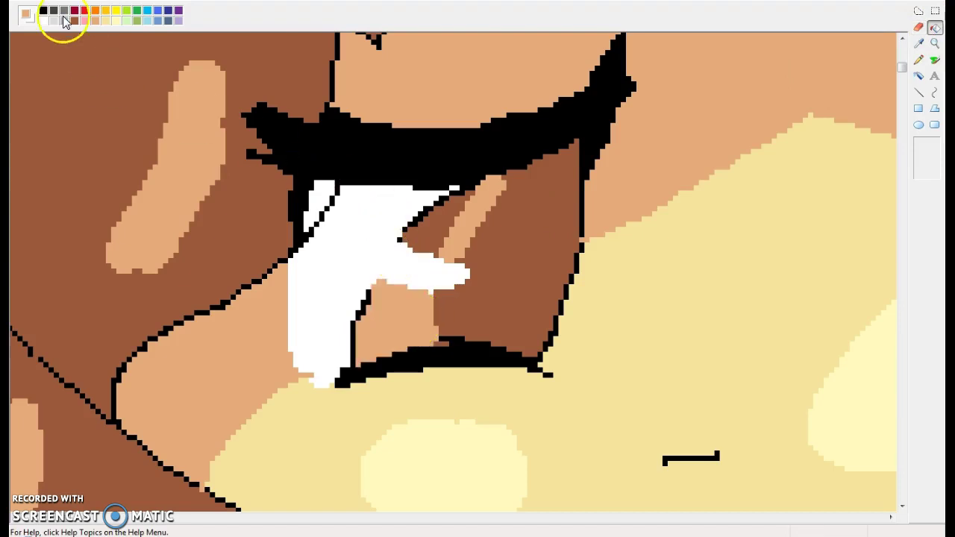
{"action": "left_click", "coordinate": [44, 11]}
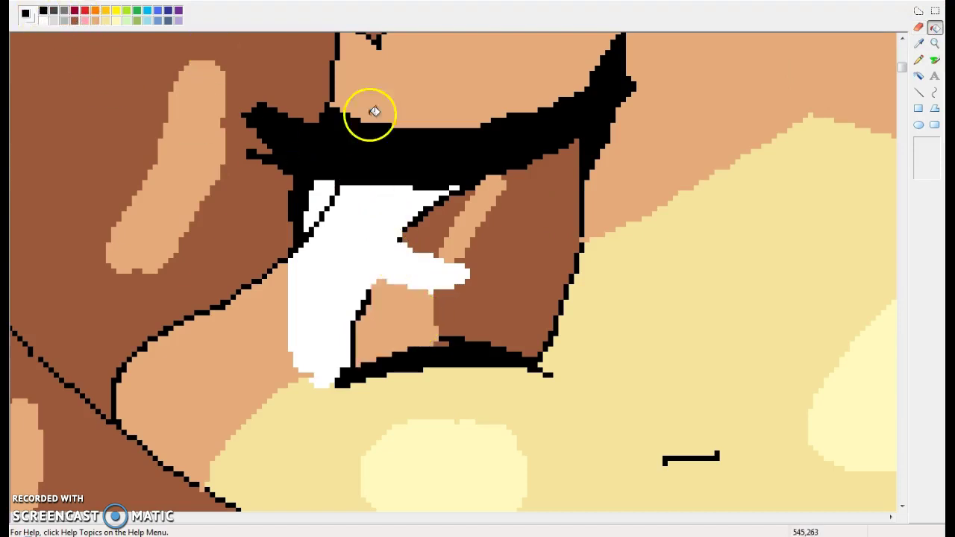
{"action": "left_click", "coordinate": [528, 227]}
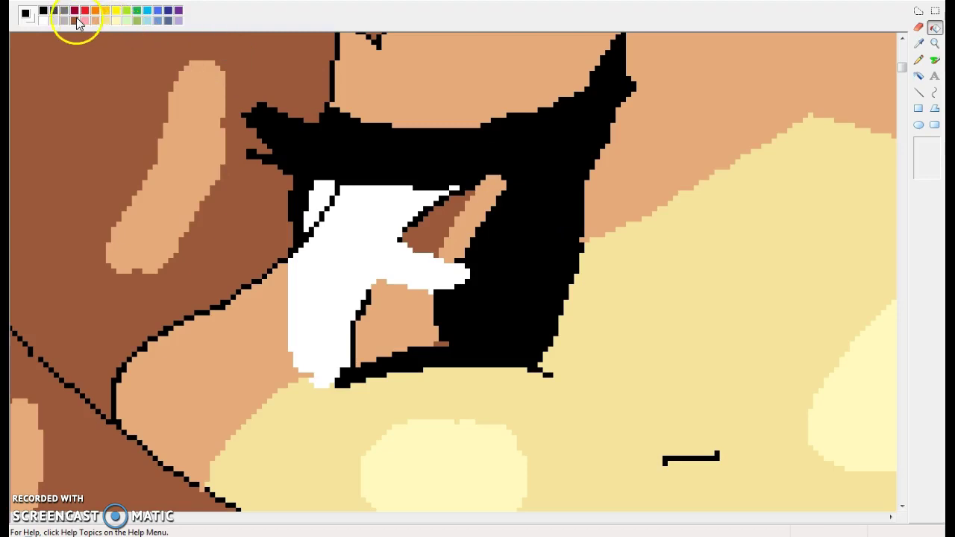
{"action": "left_click", "coordinate": [75, 21]}
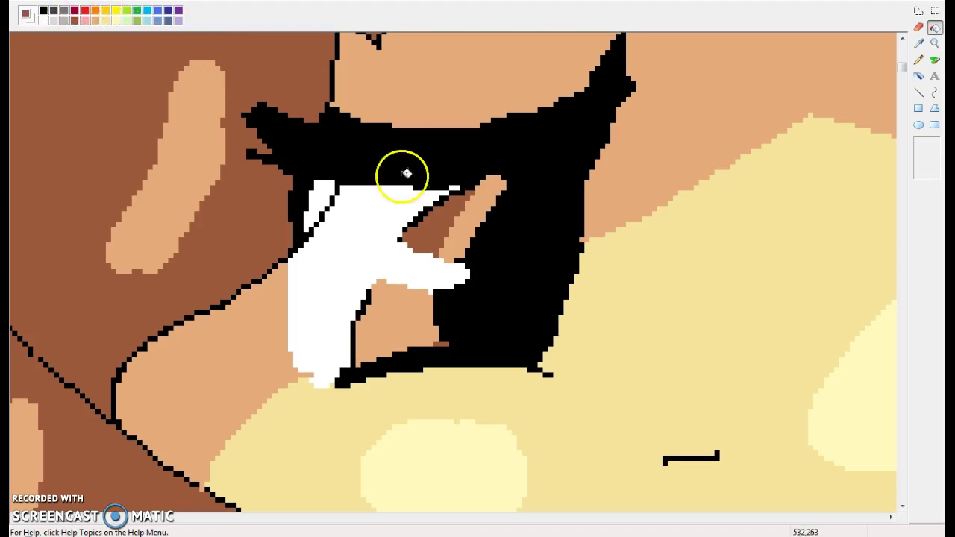
{"action": "left_click", "coordinate": [471, 230]}
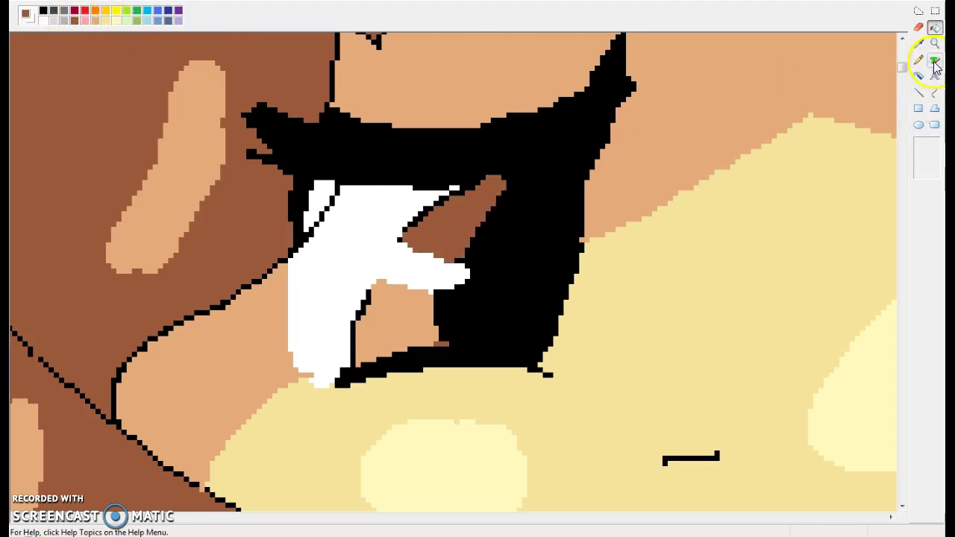
Step: Brush a large white highlight with a smaller one below it on the black pupil, and scatter five white dots along the lower iris
{"action": "left_click", "coordinate": [43, 21]}
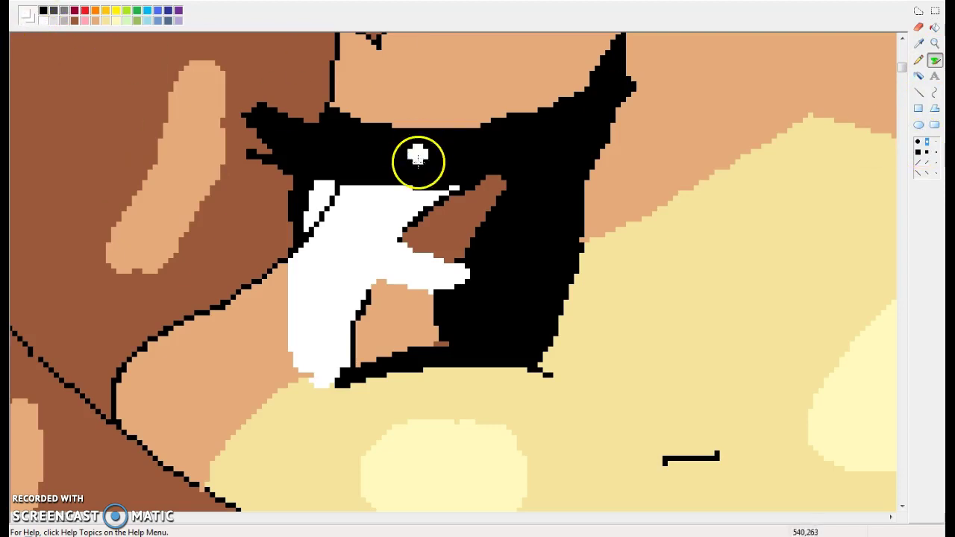
{"action": "left_click_drag", "start_coordinate": [525, 288], "coordinate": [525, 292]}
{"action": "mouse_move", "coordinate": [501, 256]}
{"action": "left_mouse_down"}
{"action": "mouse_move", "coordinate": [495, 219]}
{"action": "mouse_move", "coordinate": [505, 237]}
{"action": "mouse_move", "coordinate": [520, 226]}
{"action": "mouse_move", "coordinate": [530, 239]}
{"action": "mouse_move", "coordinate": [516, 247]}
{"action": "left_mouse_up"}
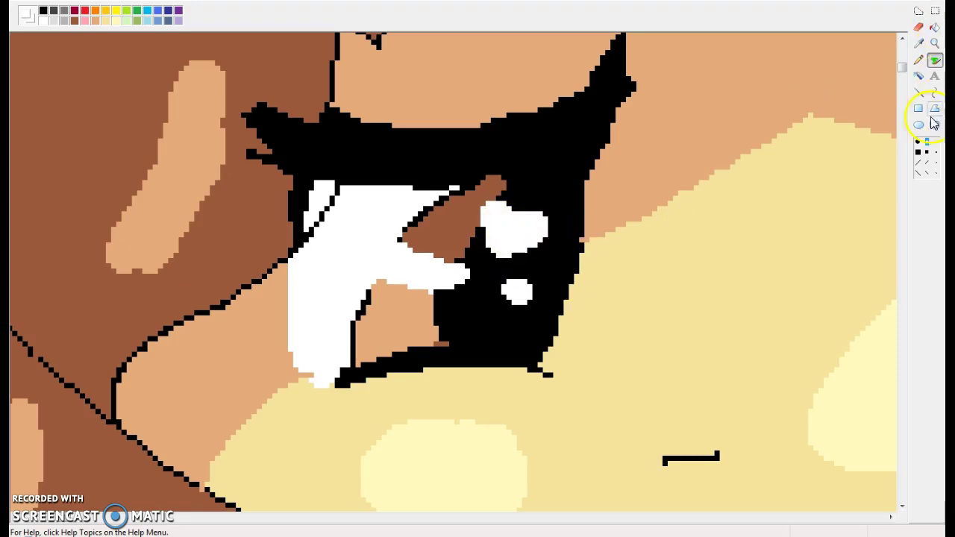
{"action": "left_click", "coordinate": [396, 310]}
{"action": "left_click", "coordinate": [429, 336]}
{"action": "left_click", "coordinate": [460, 315]}
{"action": "left_click", "coordinate": [480, 337]}
{"action": "left_click", "coordinate": [522, 330]}
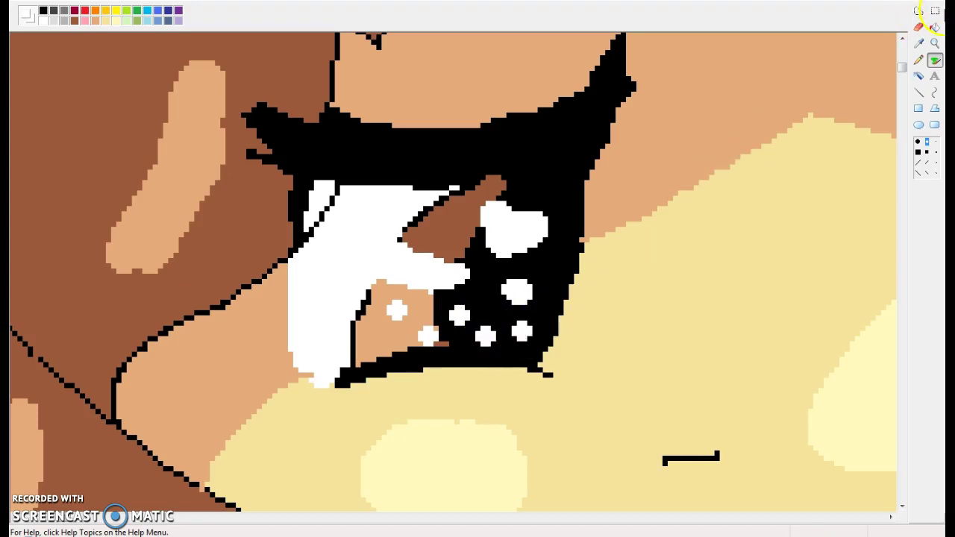
Step: Add tiny white pencil specks among the larger white dots in the lower iris
{"action": "left_click", "coordinate": [919, 61]}
{"action": "left_click", "coordinate": [397, 309]}
{"action": "left_click", "coordinate": [383, 339]}
{"action": "left_click", "coordinate": [411, 324]}
{"action": "left_click", "coordinate": [453, 313]}
{"action": "left_click", "coordinate": [473, 287]}
{"action": "left_click", "coordinate": [494, 302]}
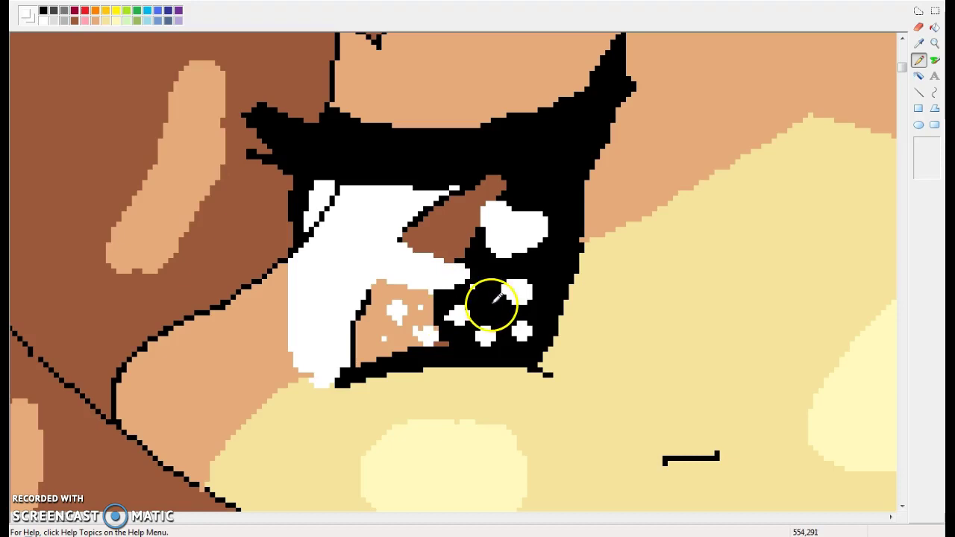
Step: Pencil short slanted white marks across the brown upper part of the iris up to the large highlight
{"action": "scroll", "coordinate": [560, 247], "scroll_direction": "down", "scroll_amount": 3}
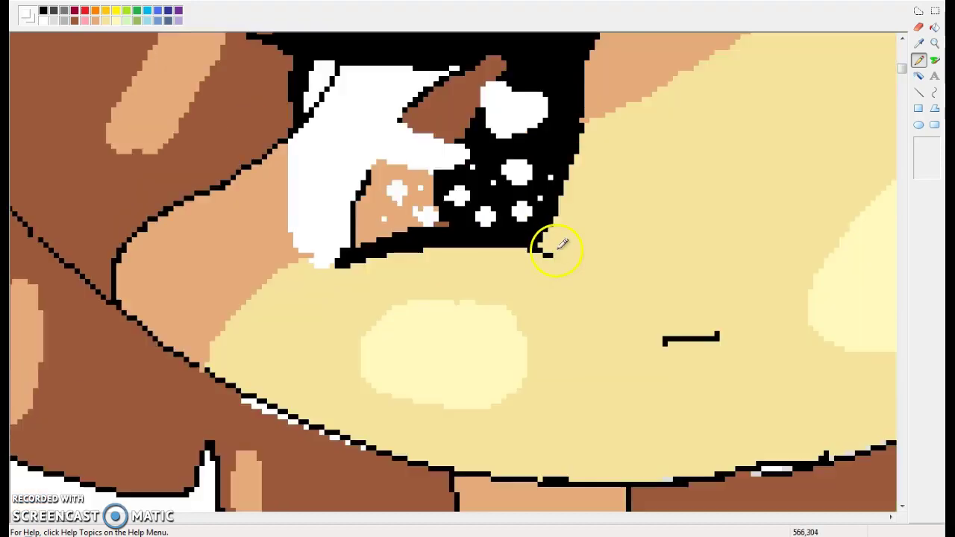
{"action": "scroll", "coordinate": [549, 224], "scroll_direction": "up", "scroll_amount": 3}
{"action": "mouse_move", "coordinate": [441, 239]}
{"action": "left_mouse_down"}
{"action": "mouse_move", "coordinate": [467, 217]}
{"action": "mouse_move", "coordinate": [457, 206]}
{"action": "mouse_move", "coordinate": [472, 224]}
{"action": "mouse_move", "coordinate": [459, 204]}
{"action": "mouse_move", "coordinate": [467, 214]}
{"action": "mouse_move", "coordinate": [459, 218]}
{"action": "mouse_move", "coordinate": [485, 191]}
{"action": "left_mouse_up"}
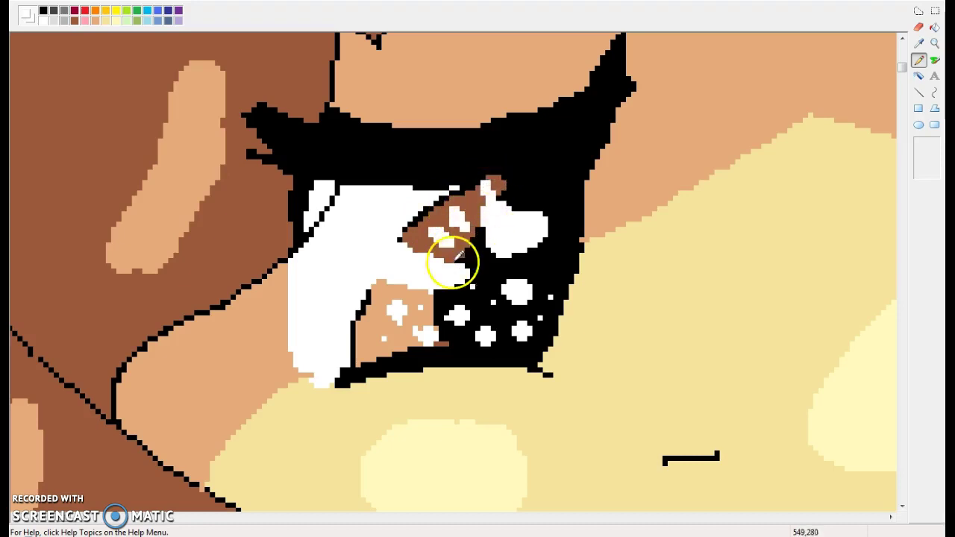
{"action": "scroll", "coordinate": [567, 236], "scroll_direction": "up", "scroll_amount": 6}
{"action": "scroll", "coordinate": [575, 220], "scroll_direction": "down", "scroll_amount": 9}
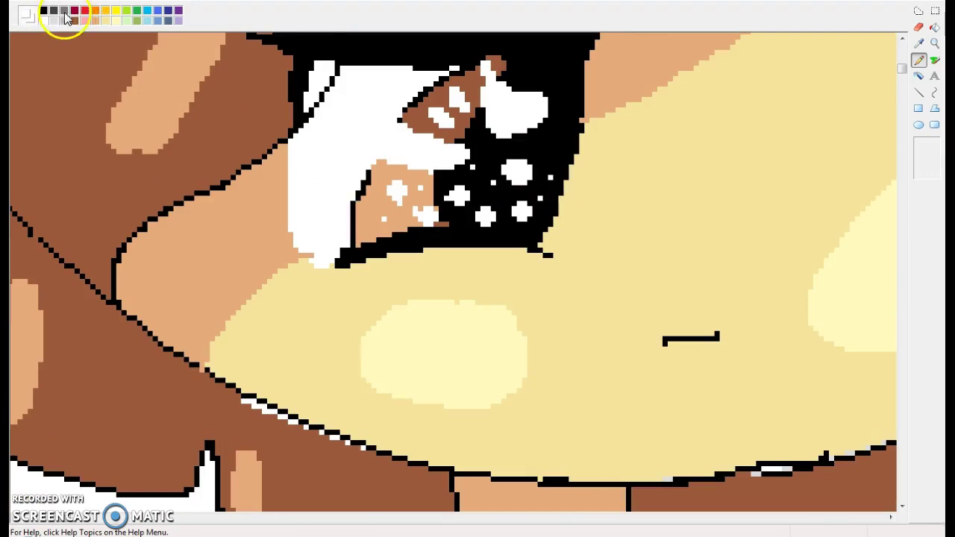
{"action": "scroll", "coordinate": [66, 18], "scroll_direction": "up", "scroll_amount": 3}
{"action": "scroll", "coordinate": [131, 23], "scroll_direction": "down", "scroll_amount": 3}
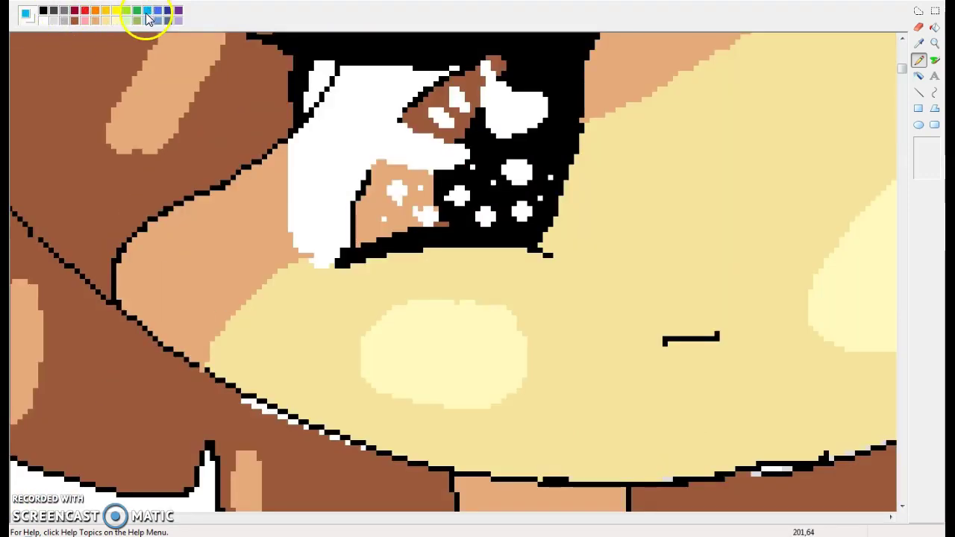